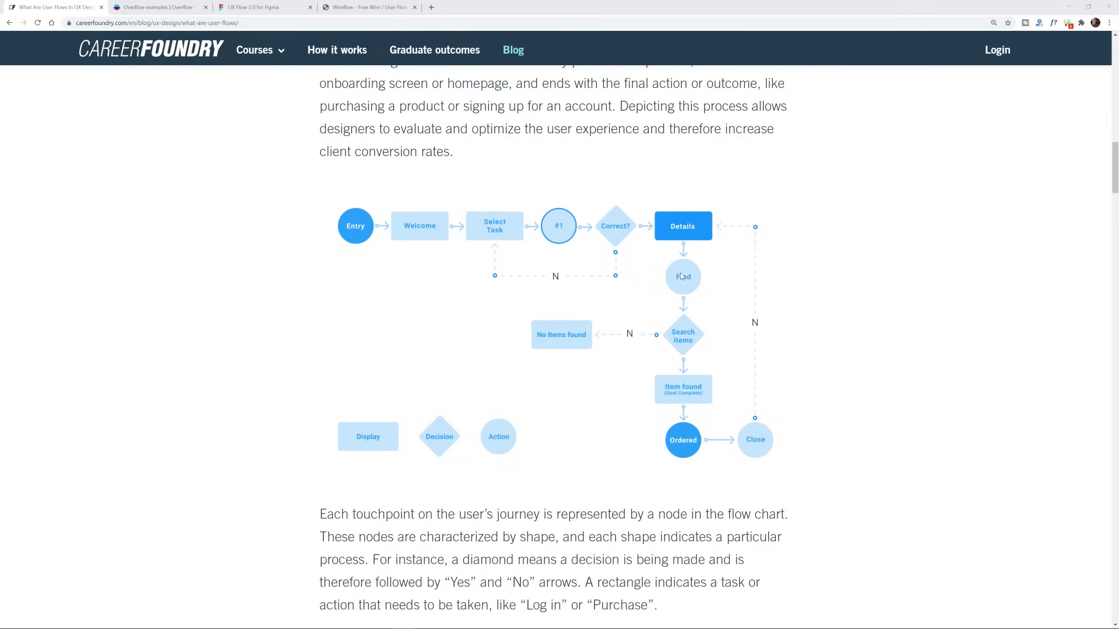
Scroll down the CareerFoundry article to its wire flow examples
drag(1116, 170, 1088, 335)
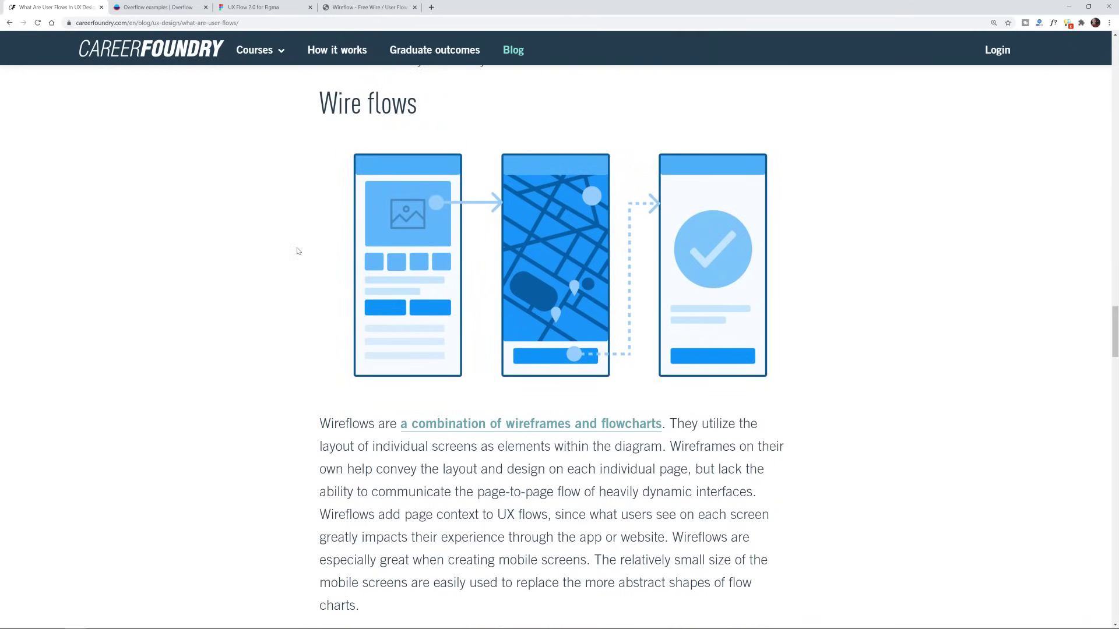
Switch to the Overflow site and go from its homepage to the Examples page
click(150, 8)
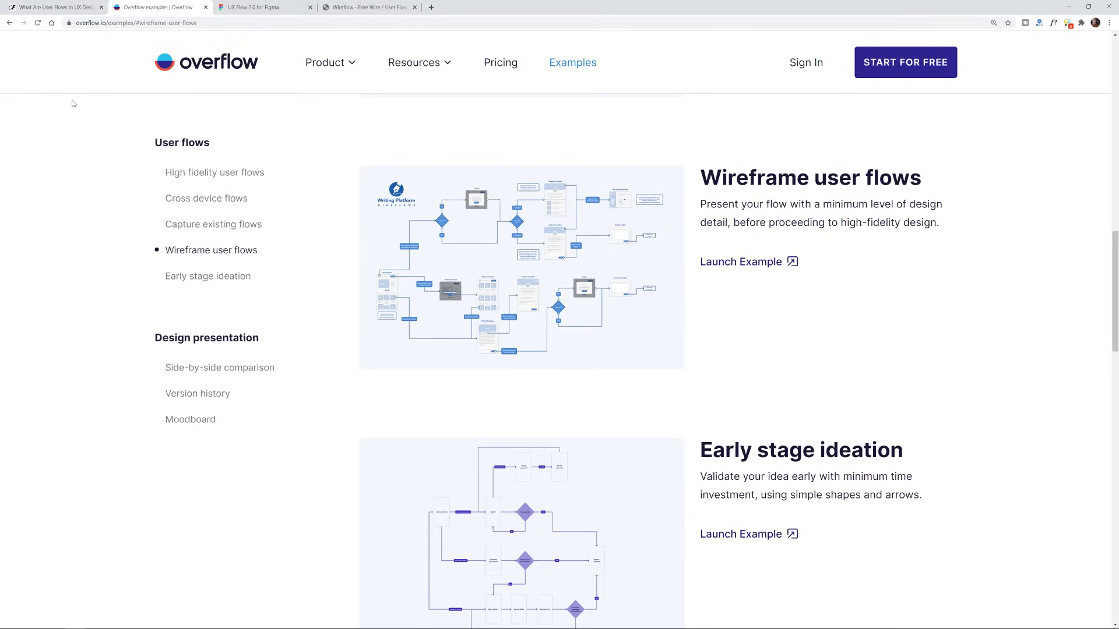
click(211, 56)
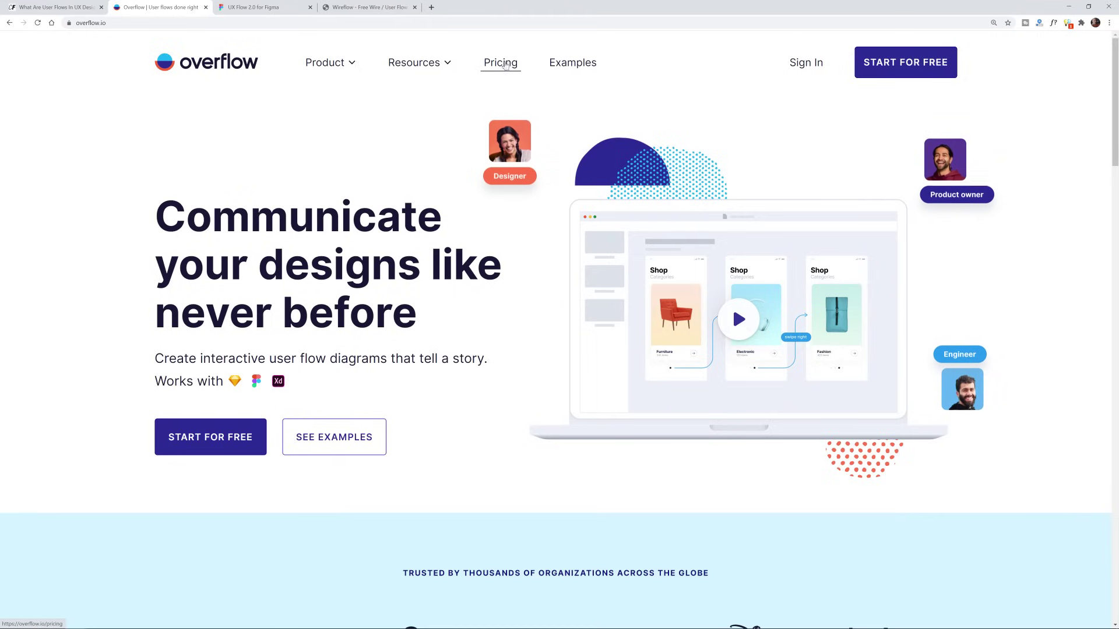
click(582, 62)
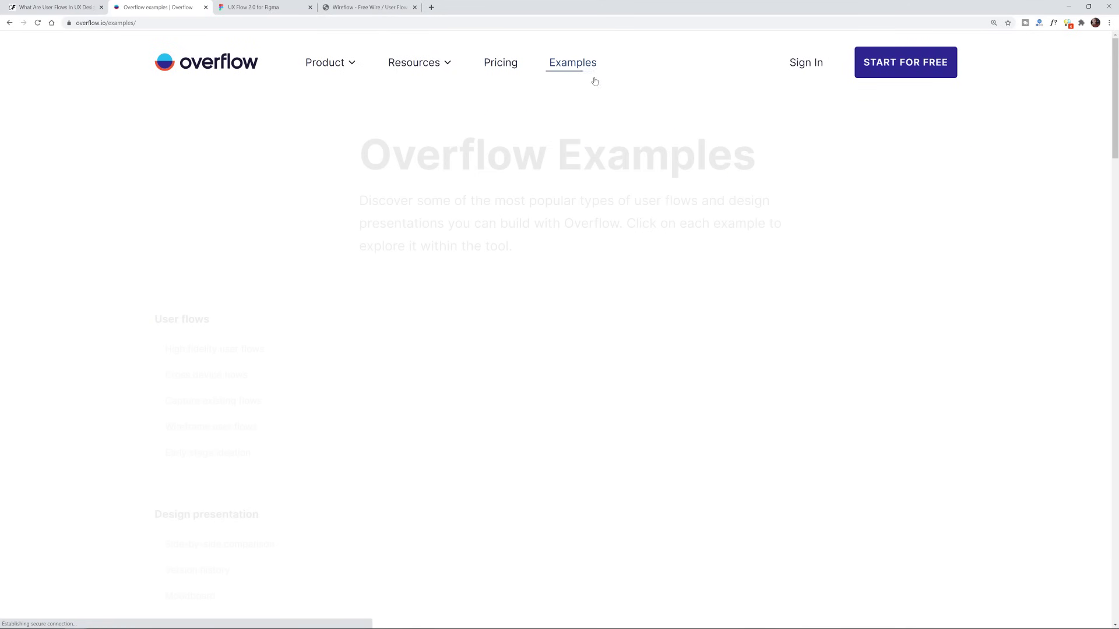
Scroll through Overflow's user-flow examples from high fidelity to wireframe flows, then go to the UX Flow 2.0 tab
scroll(874, 268, down, 3)
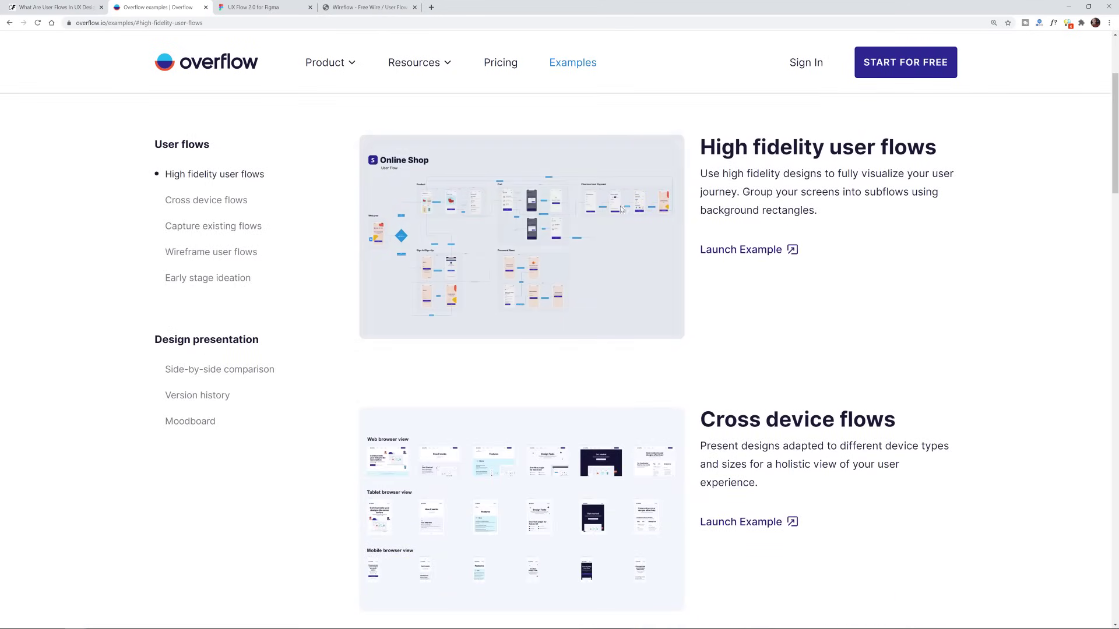
double_click(773, 144)
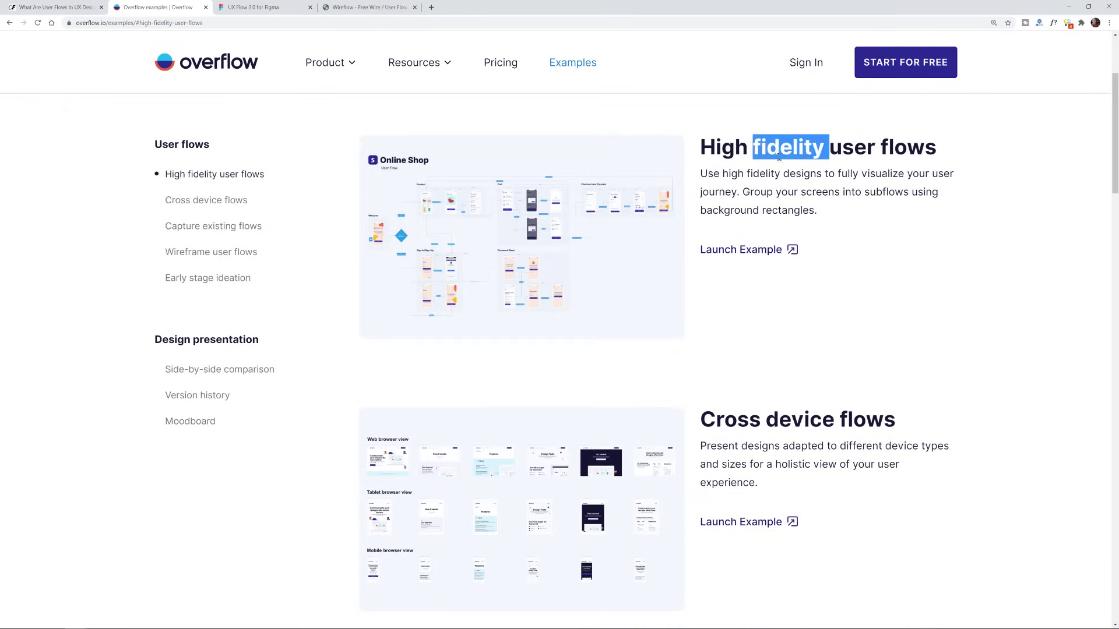
scroll(834, 292, down, 8)
scroll(832, 300, down, 3)
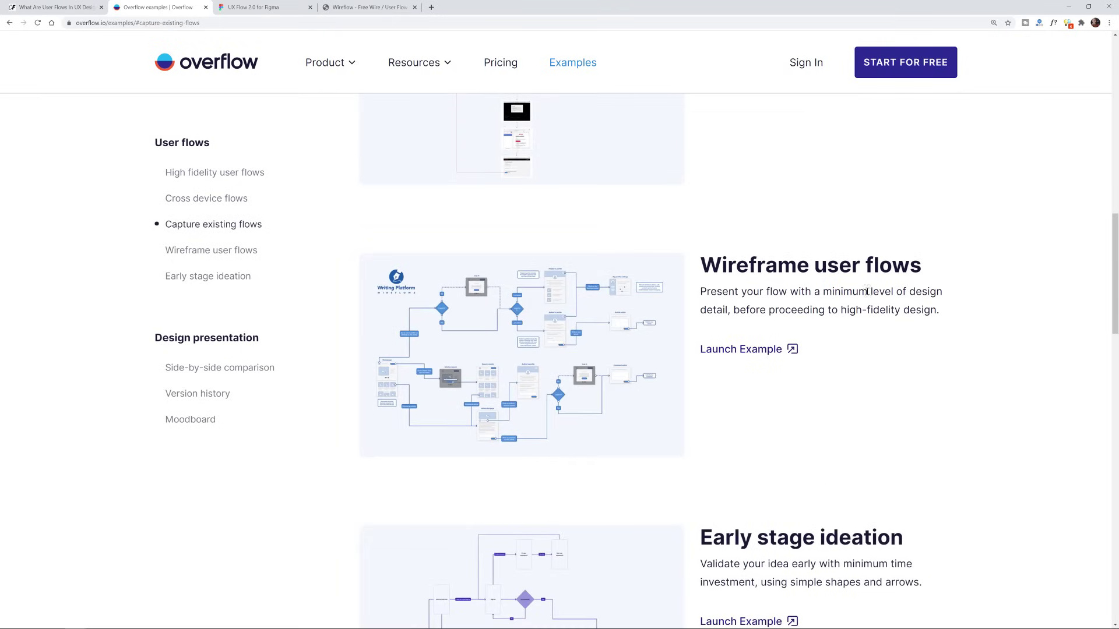
scroll(929, 323, down, 2)
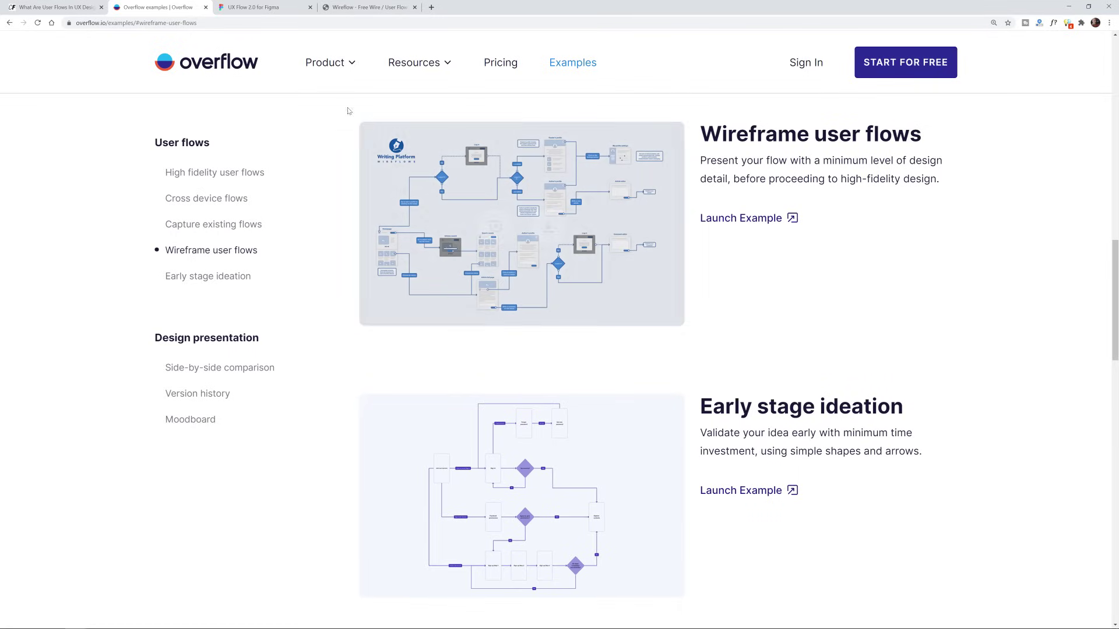
click(267, 13)
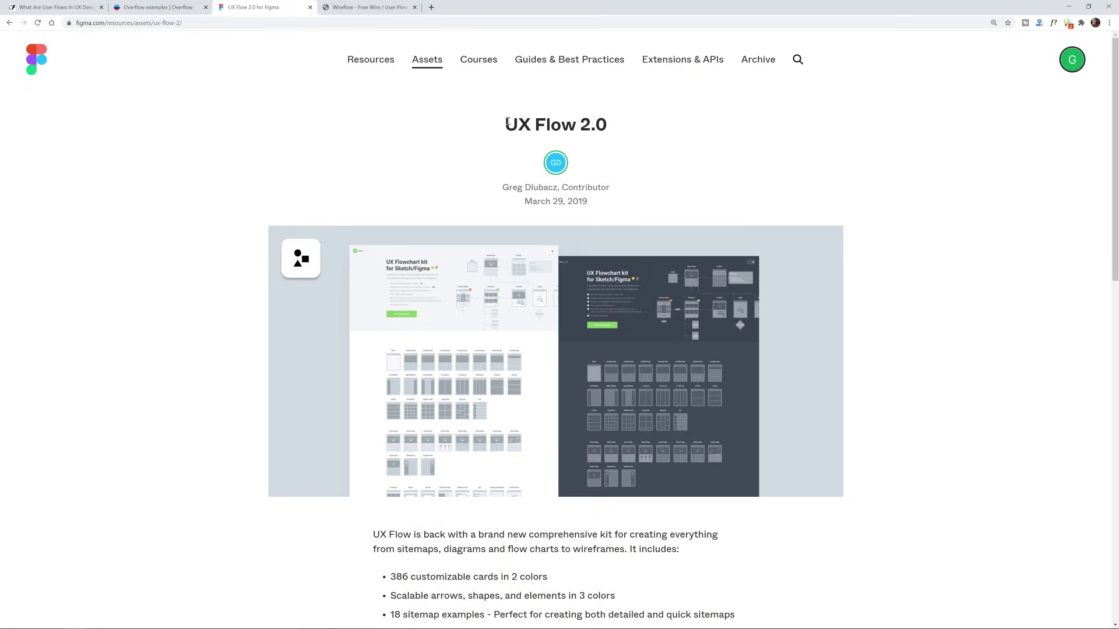
Review the UX Flow 2.0 kit's feature list, then switch to the Wireflow homepage
click(628, 131)
scroll(654, 274, down, 2)
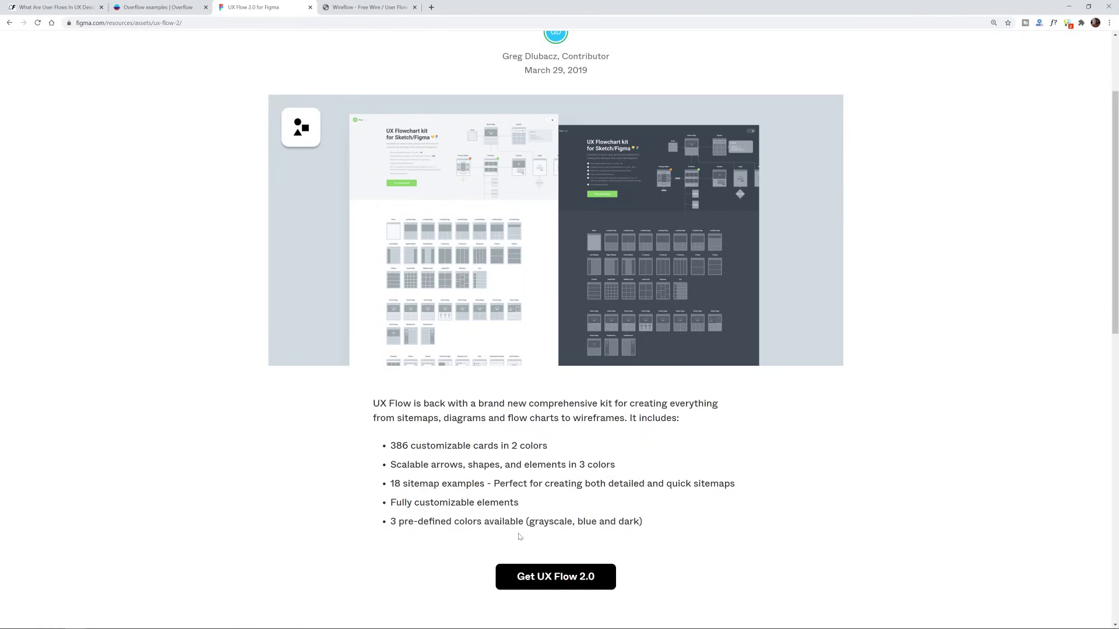
click(364, 7)
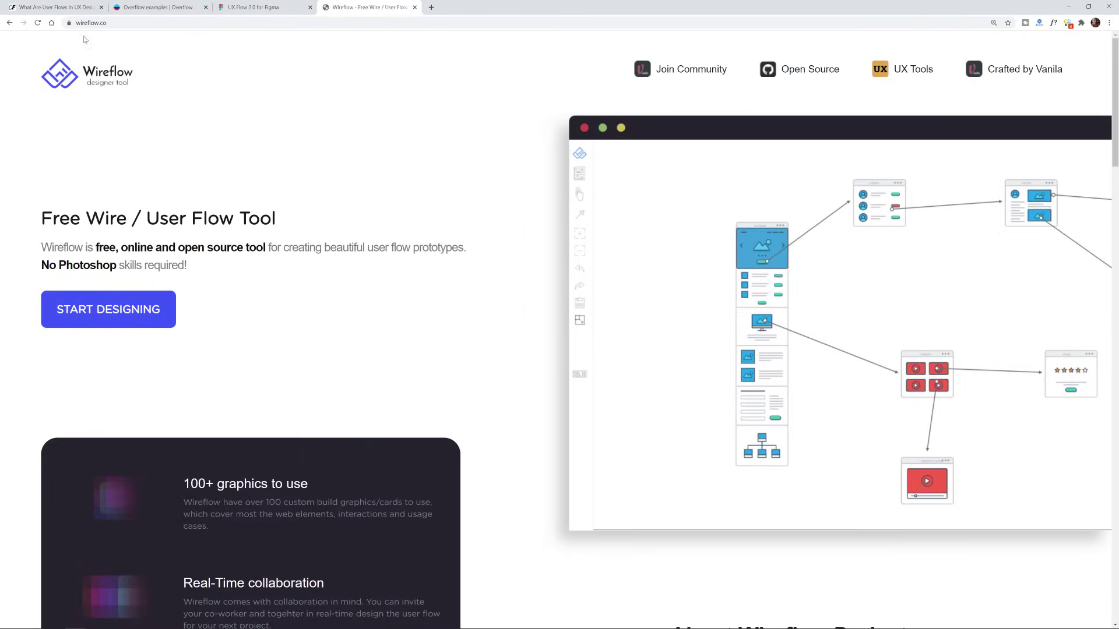
drag(66, 219, 239, 219)
click(364, 274)
scroll(739, 337, down, 2)
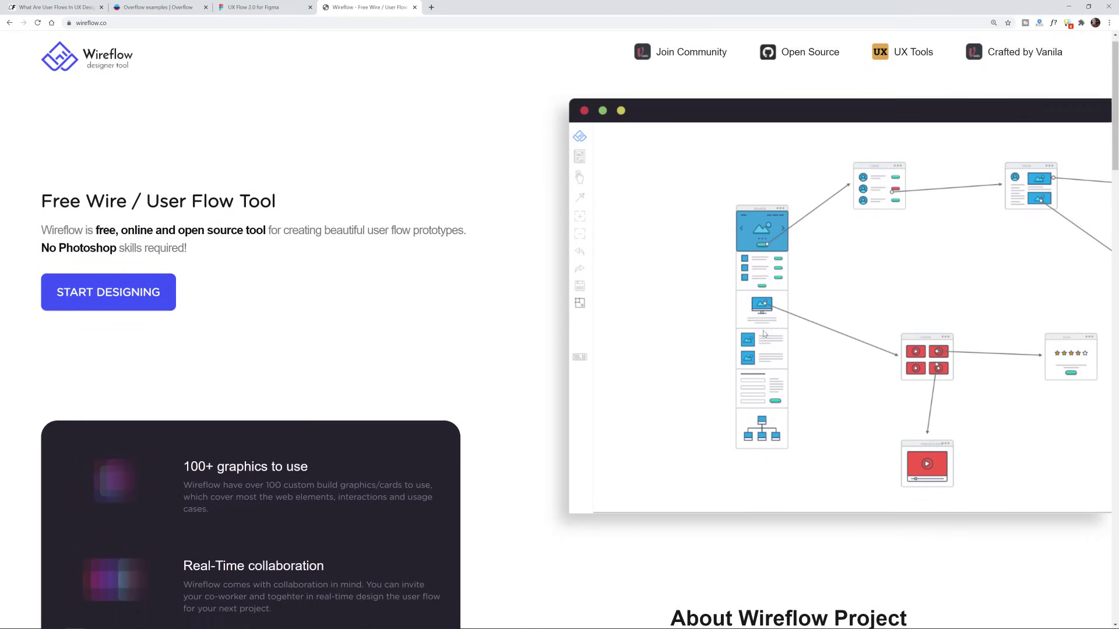
scroll(841, 333, up, 1)
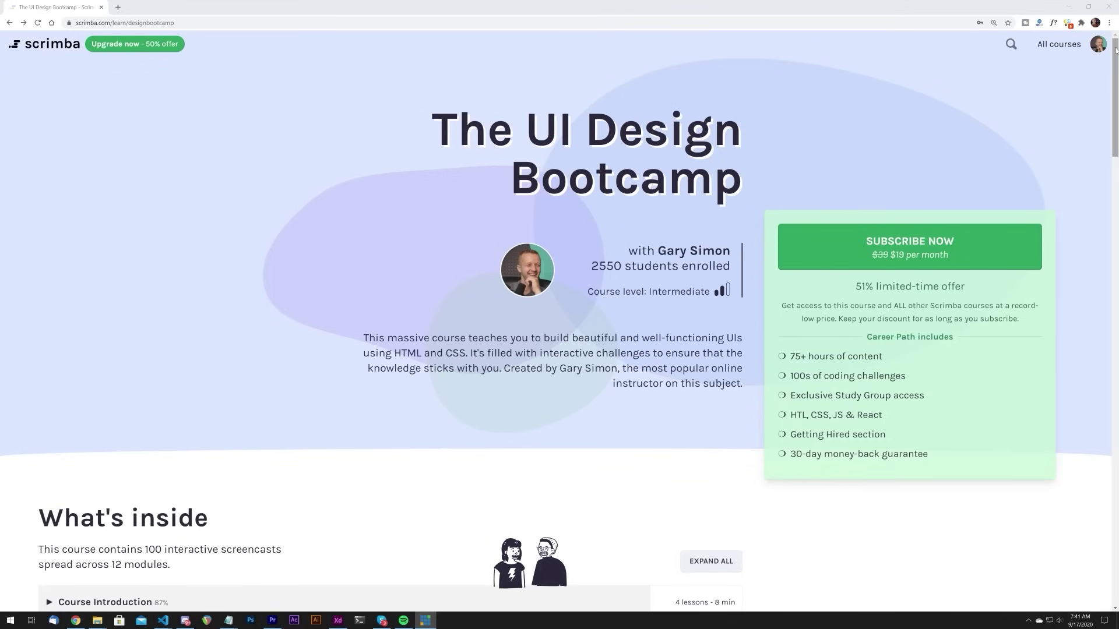
Skip through the Defining the HTML screencast to near its end, then go back to the course page
drag(1116, 49, 1114, 152)
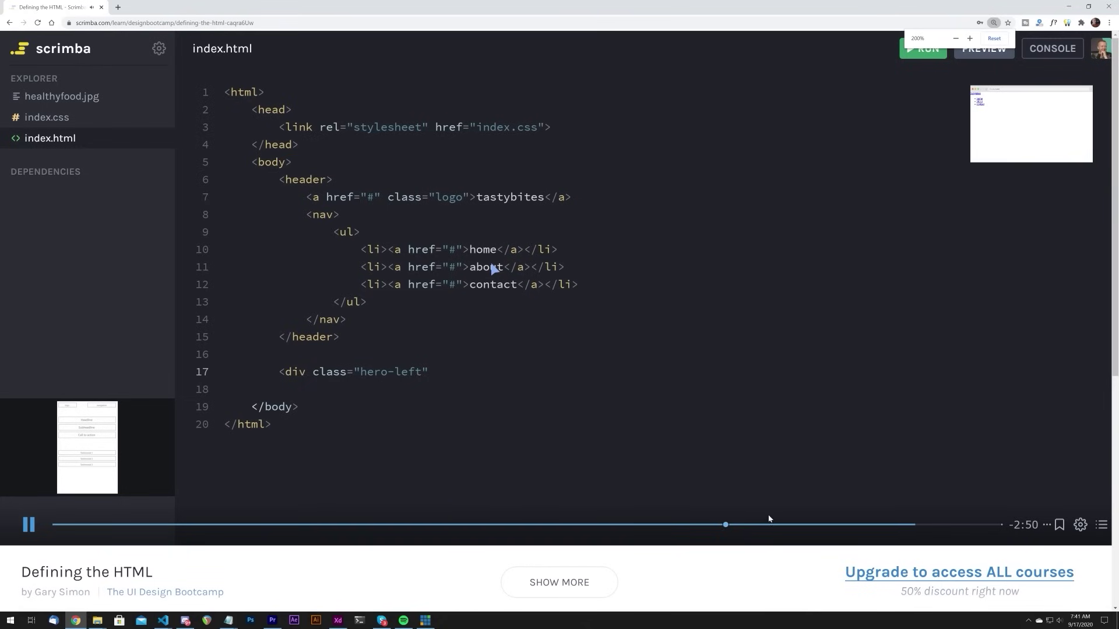
click(747, 525)
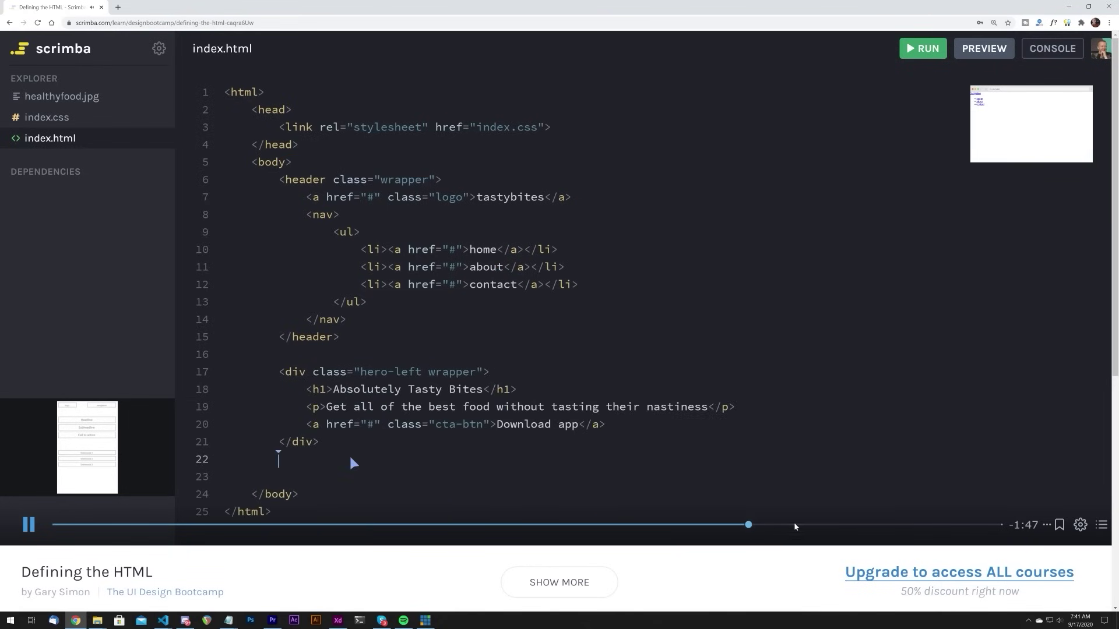
click(855, 524)
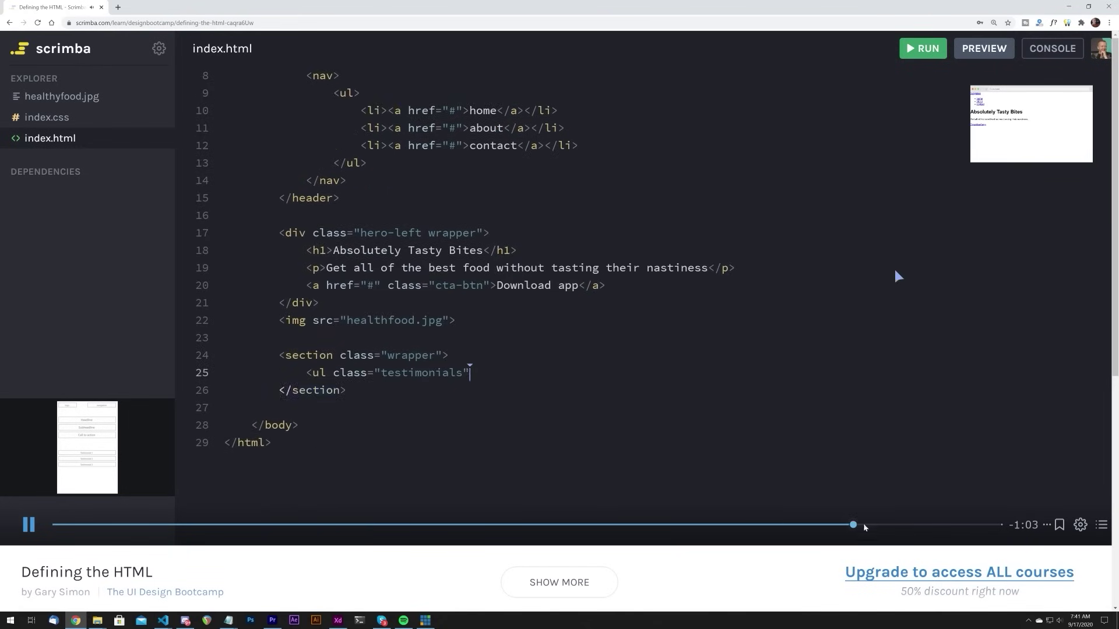
click(949, 524)
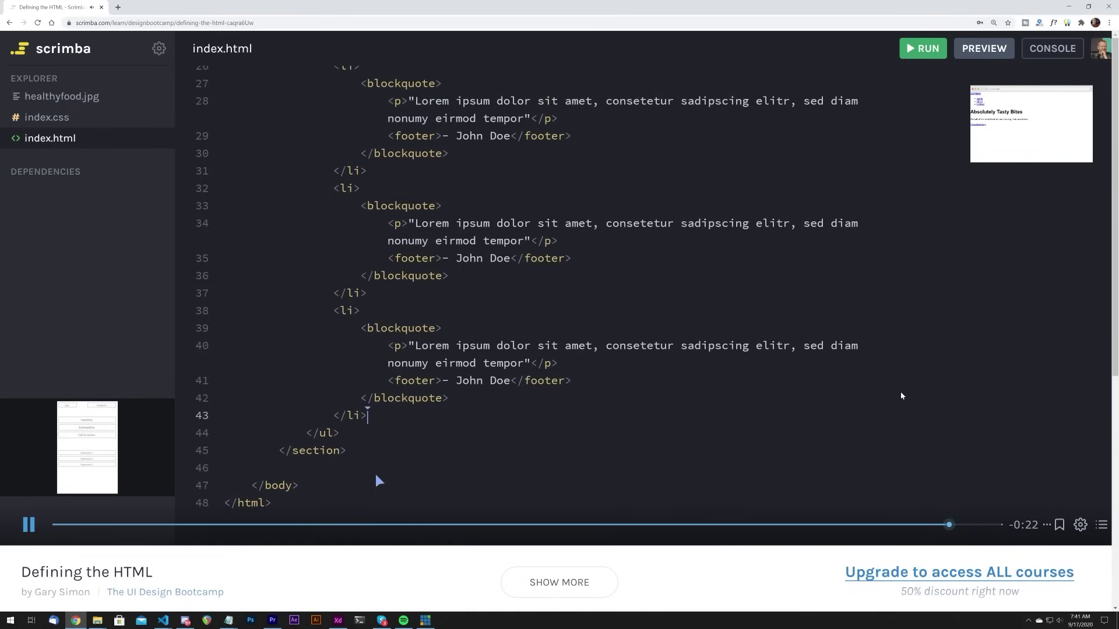
key(alt+Left)
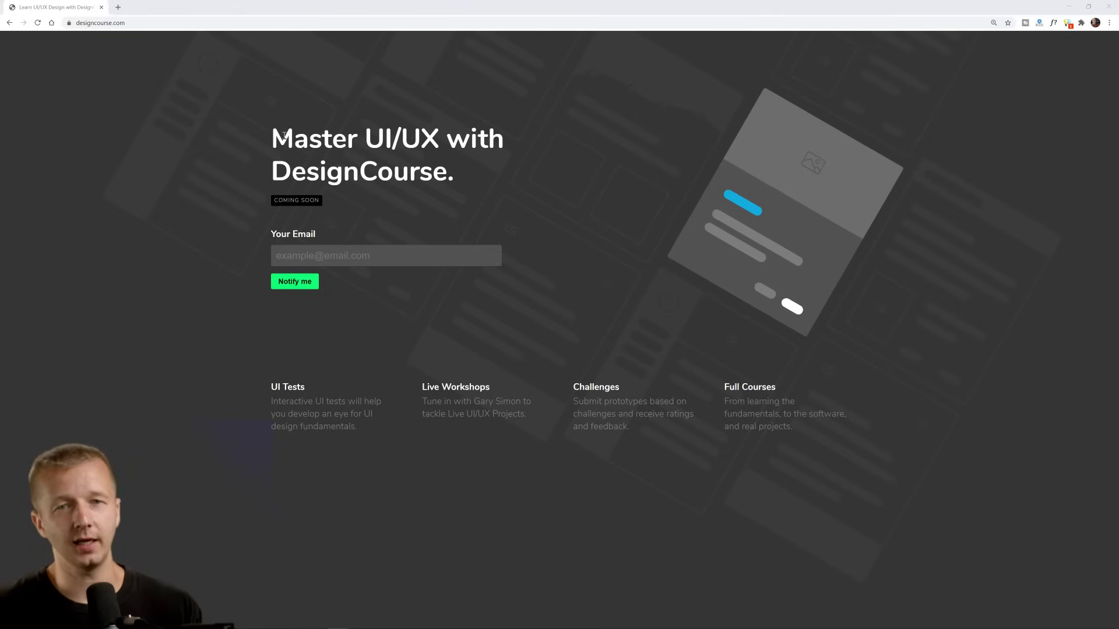
drag(278, 135, 456, 175)
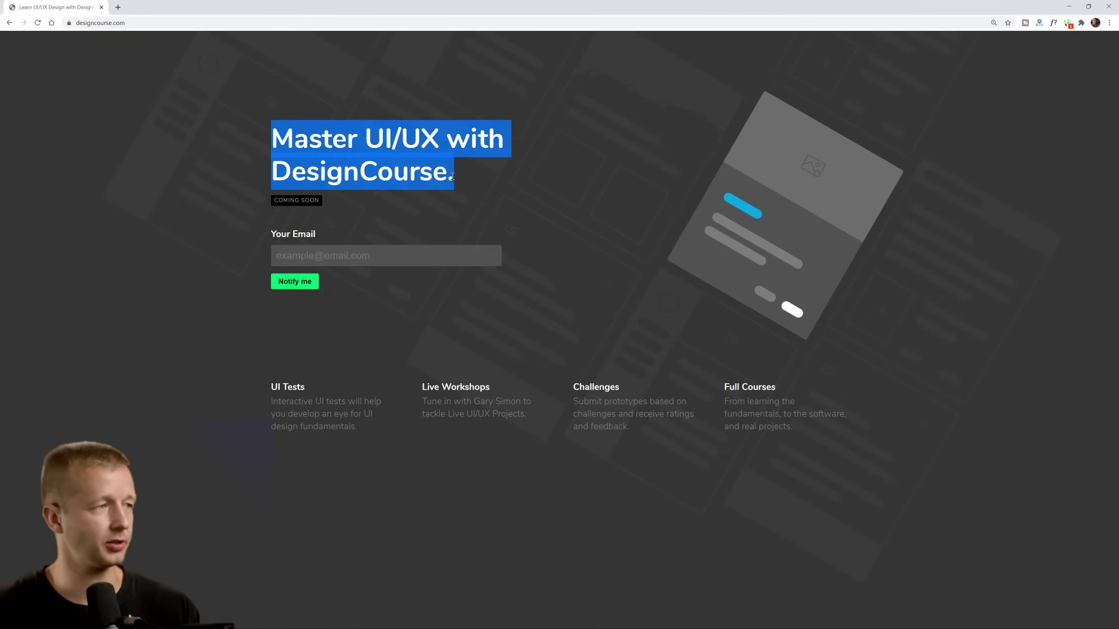
click(371, 208)
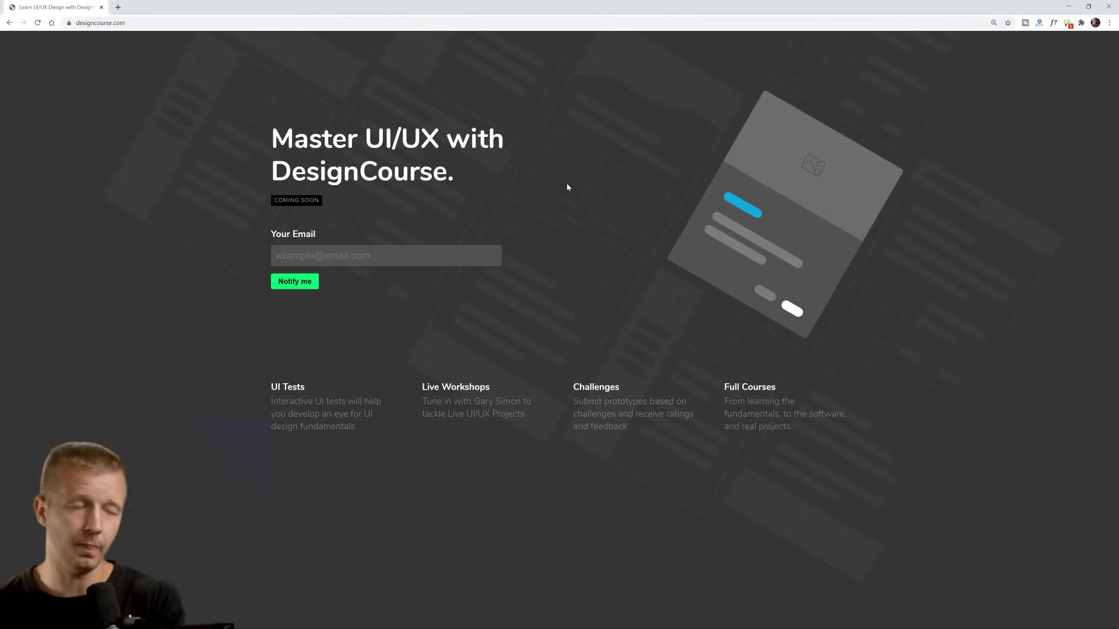
Bring up the XD flowchart and examine the NO branch, YES path and right-hand arrow groups
click(1069, 8)
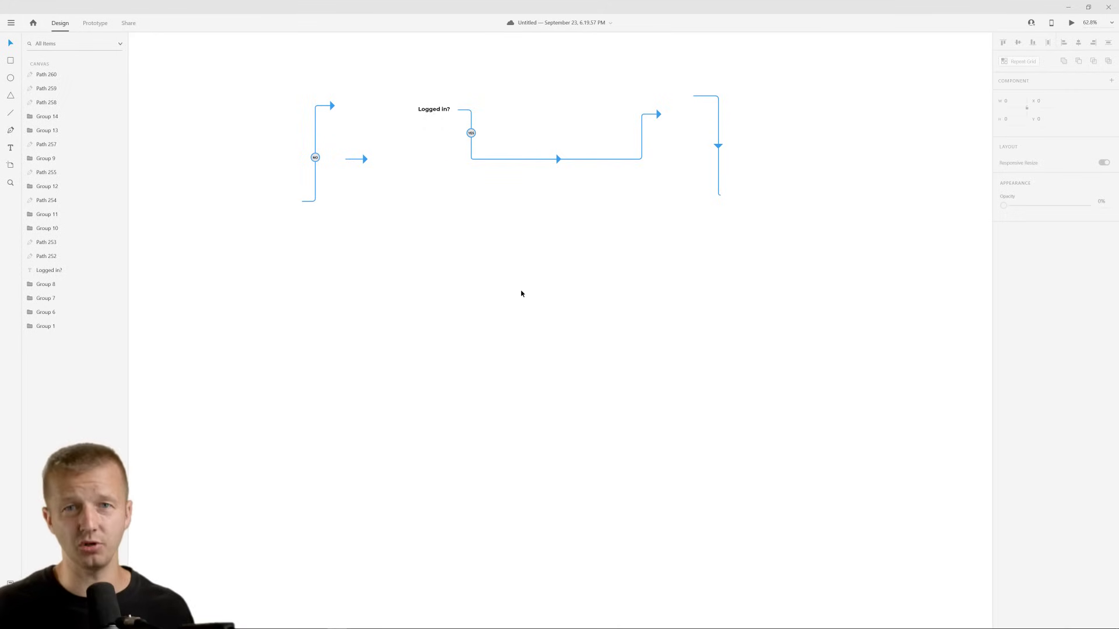
drag(276, 72, 332, 218)
drag(344, 143, 380, 176)
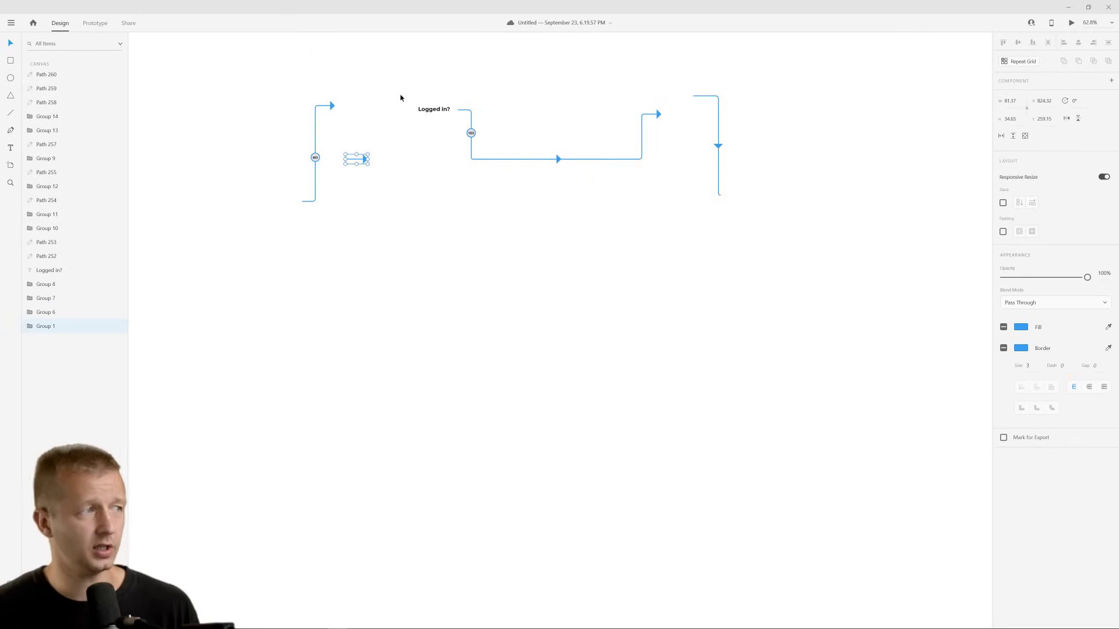
drag(400, 85, 651, 203)
click(651, 204)
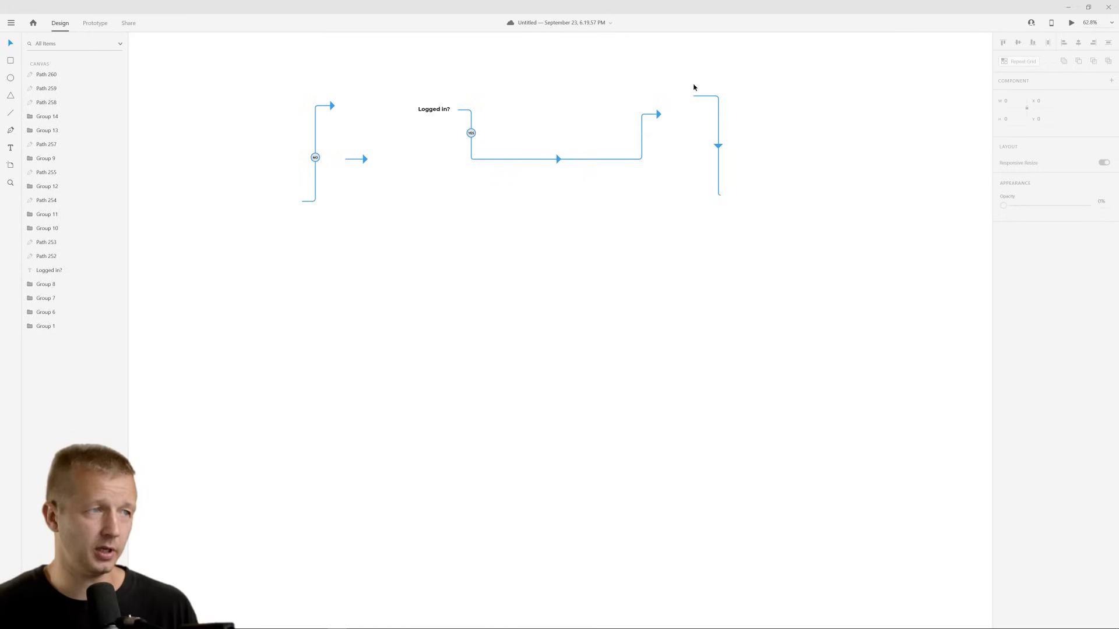
drag(693, 88, 740, 215)
click(739, 231)
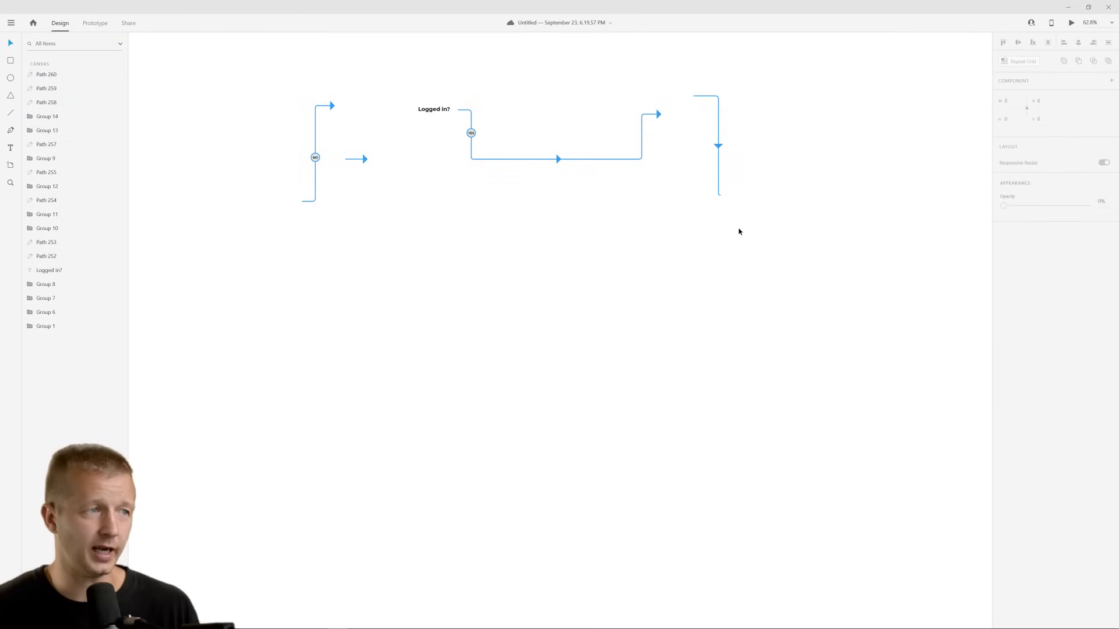
click(705, 96)
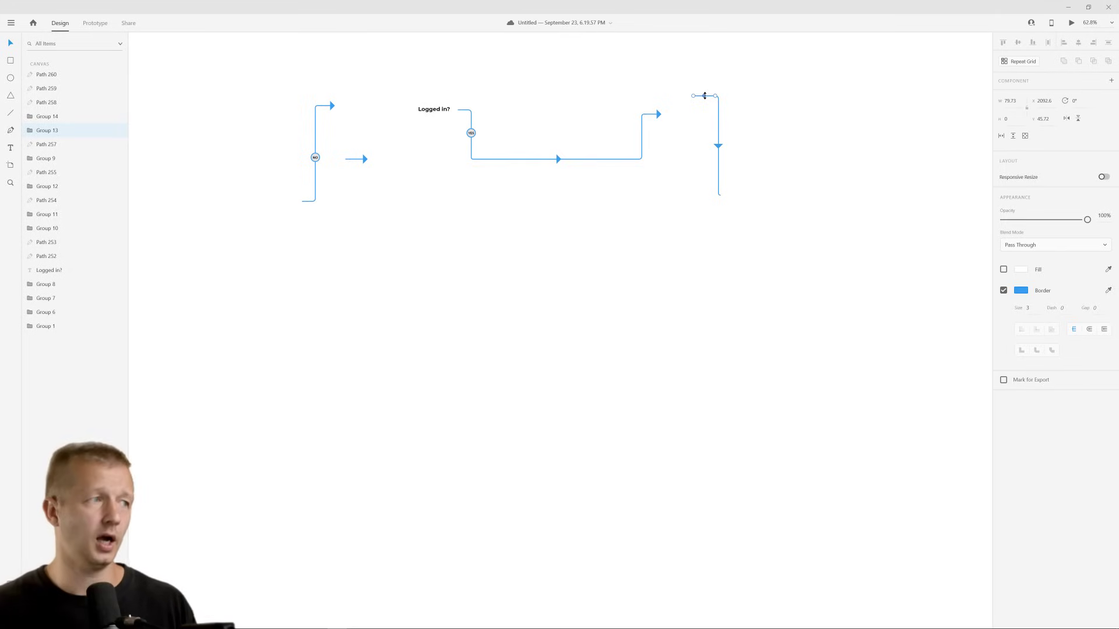
click(463, 261)
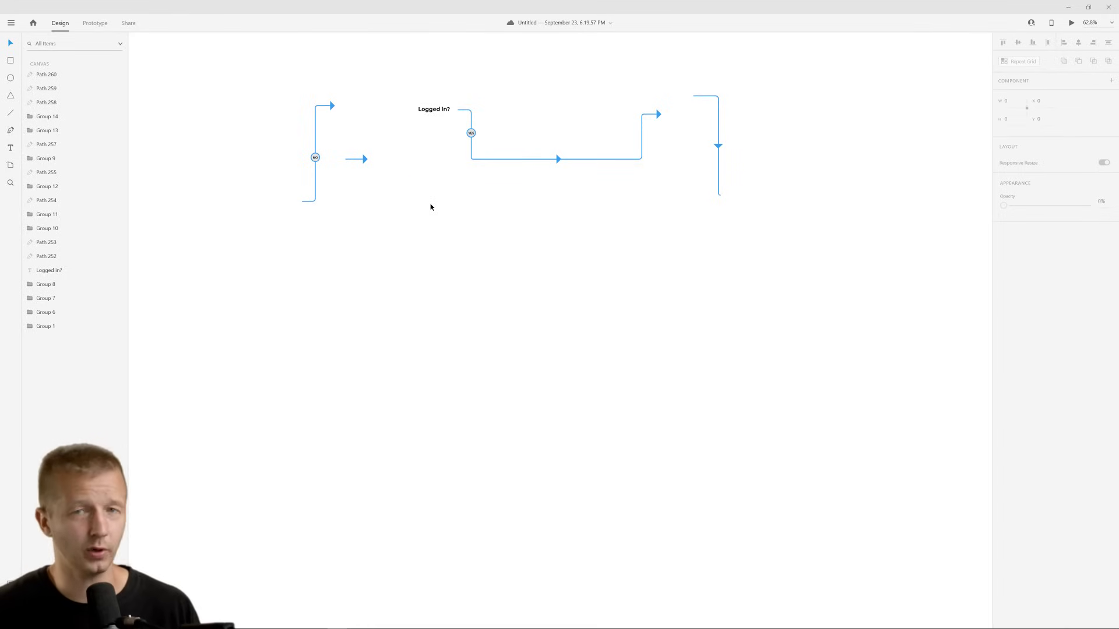
Move the small Group 1 arrow down onto the YES line beside the Logged in? circle
drag(574, 255, 577, 220)
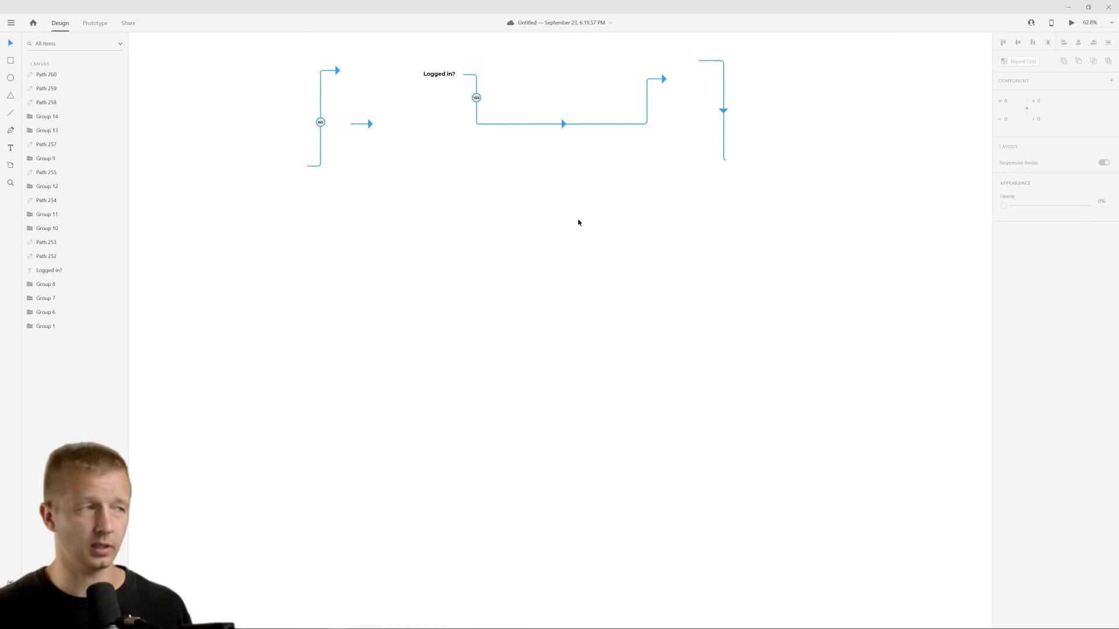
scroll(536, 224, down, 1)
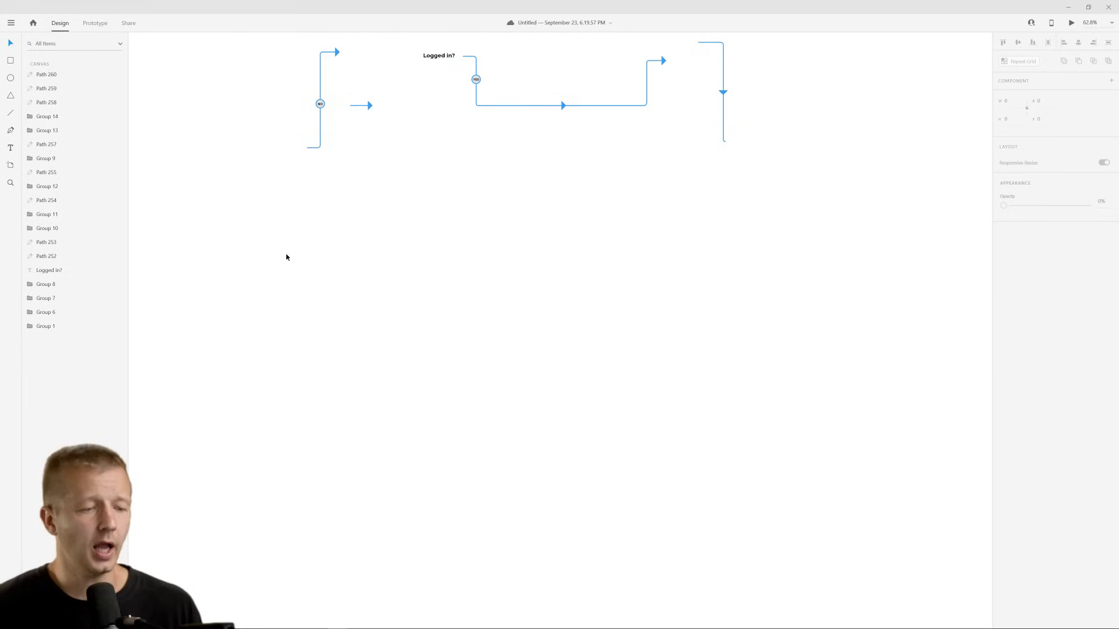
click(319, 56)
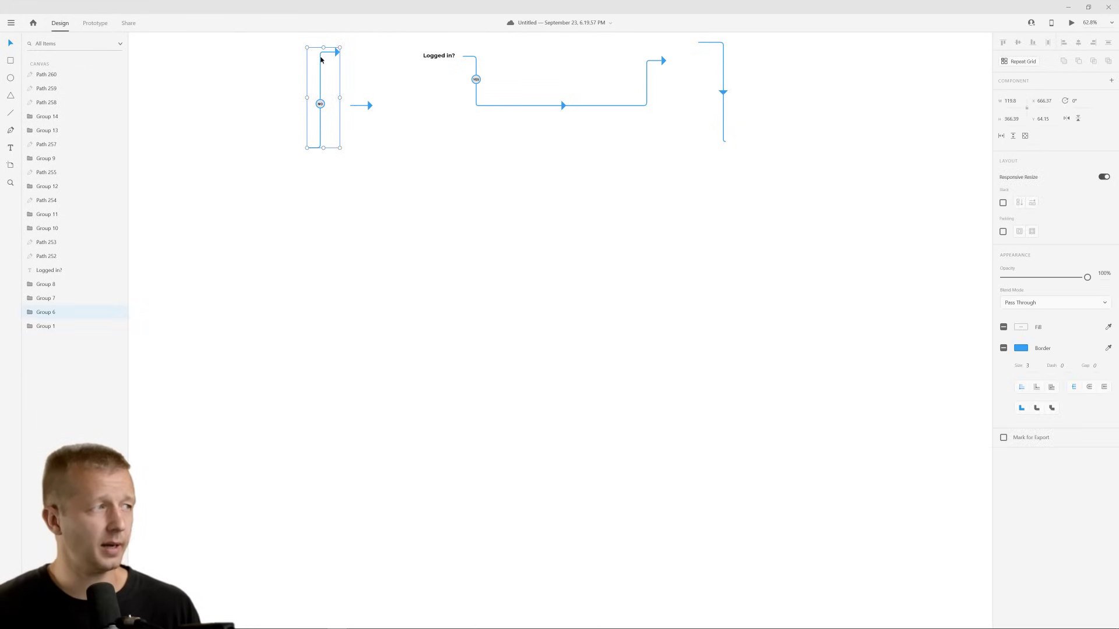
click(366, 106)
click(455, 199)
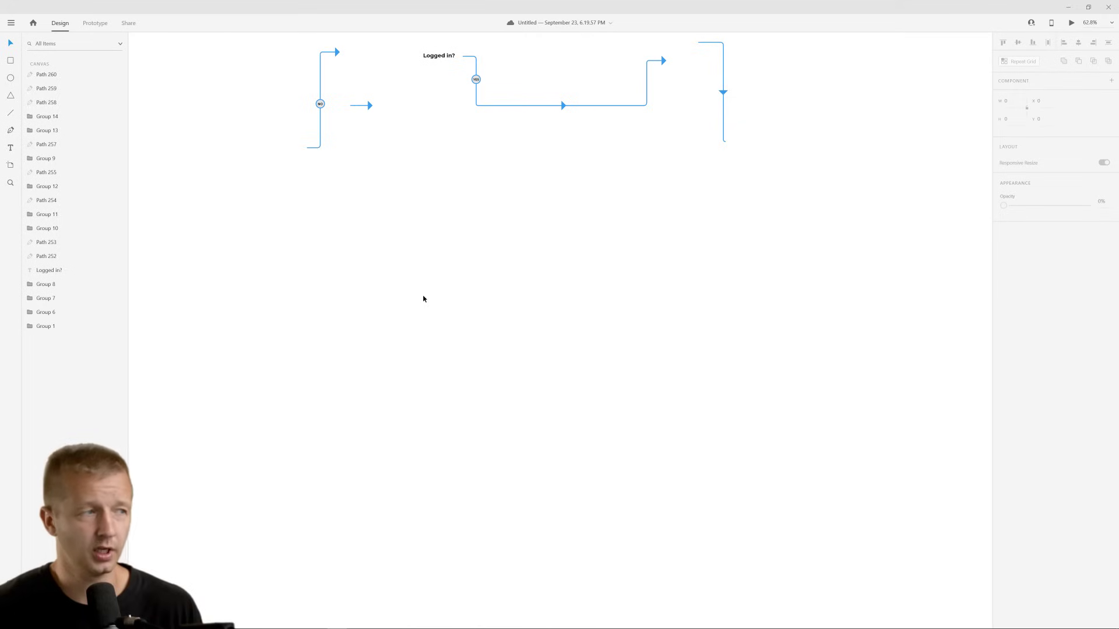
drag(373, 222, 456, 300)
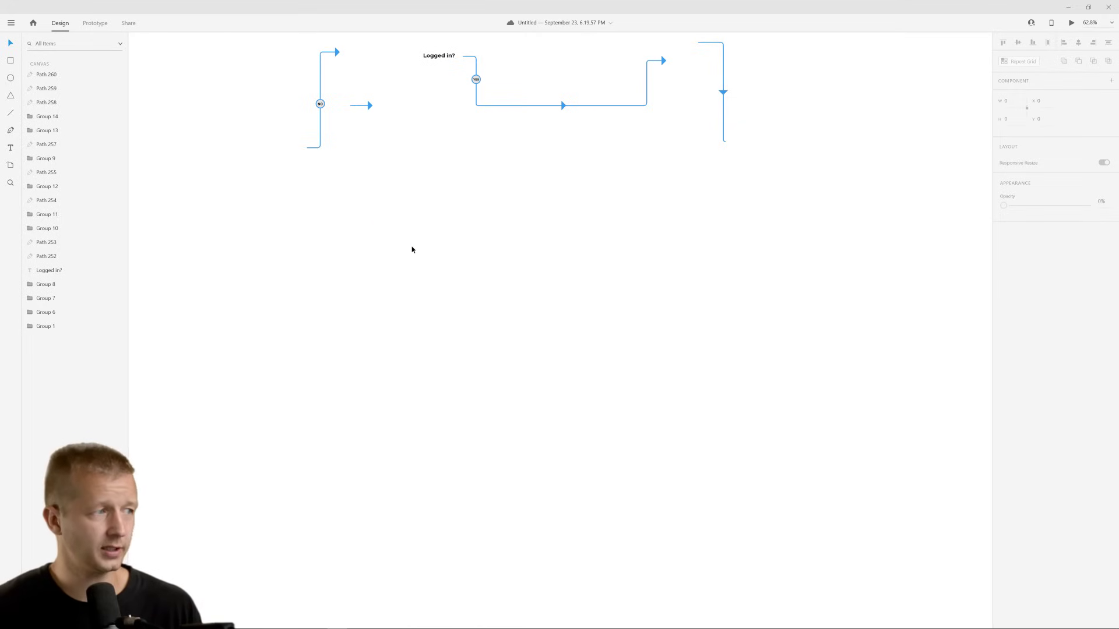
click(367, 106)
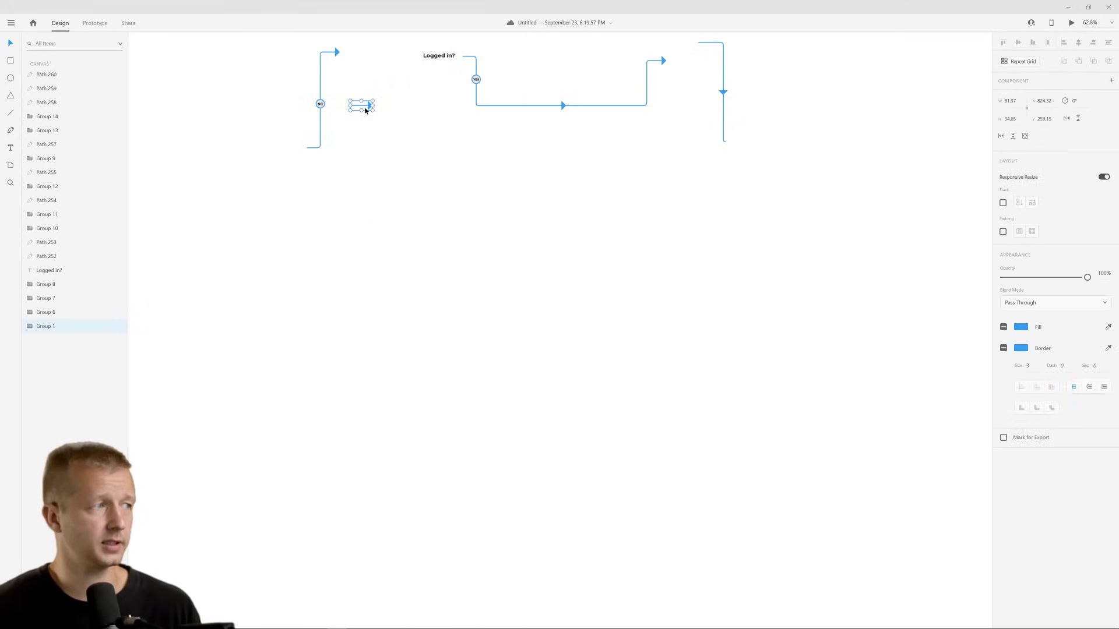
drag(369, 106, 459, 290)
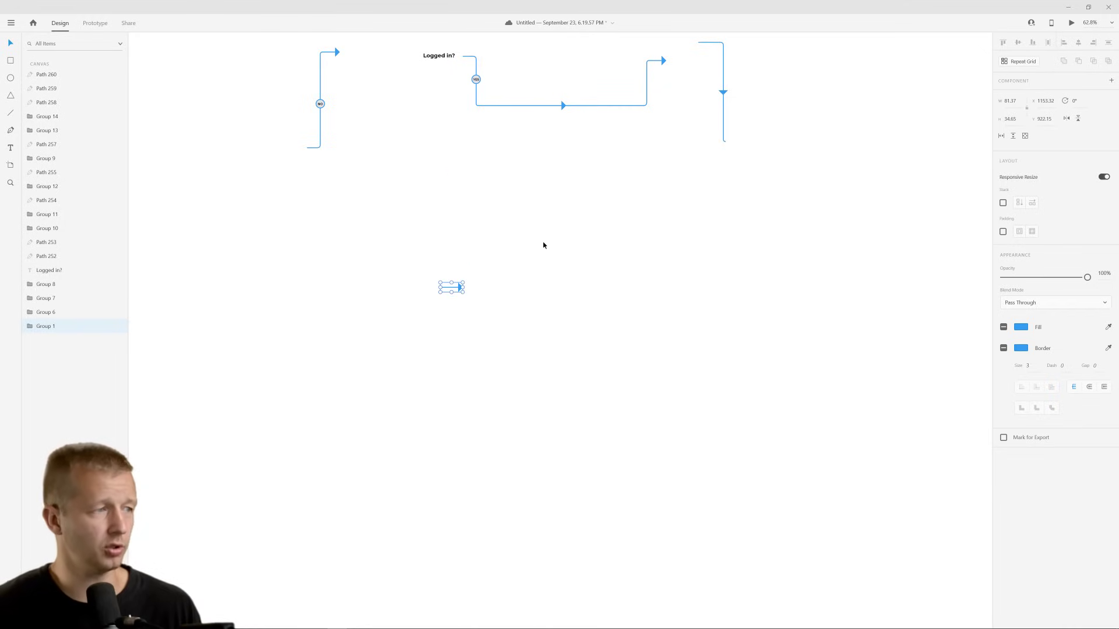
drag(525, 240, 393, 109)
click(460, 288)
click(449, 183)
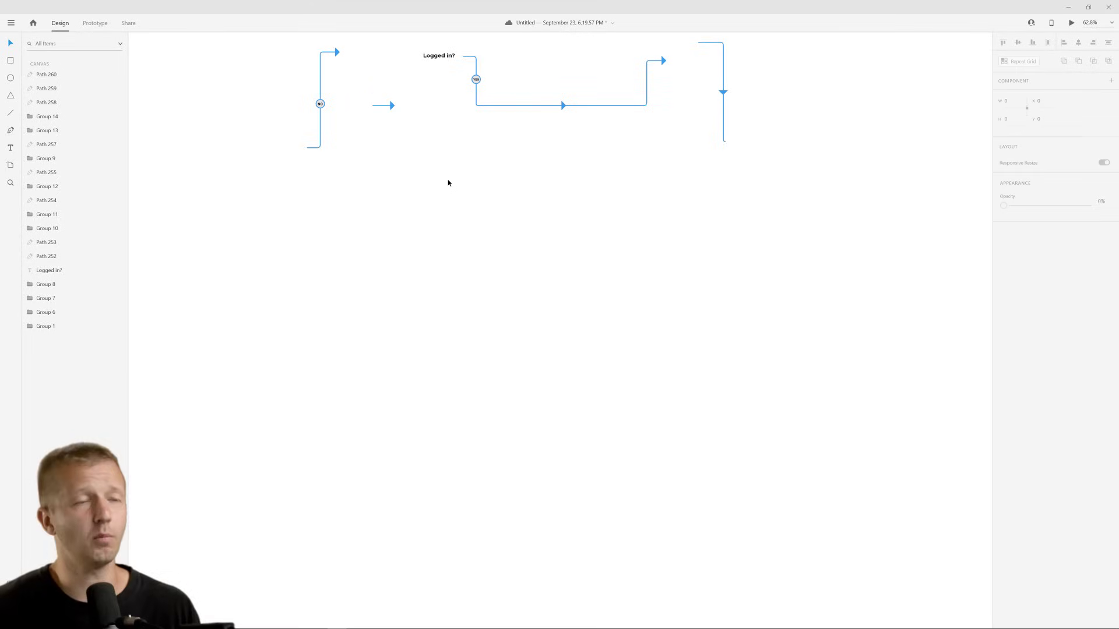
drag(502, 241, 522, 278)
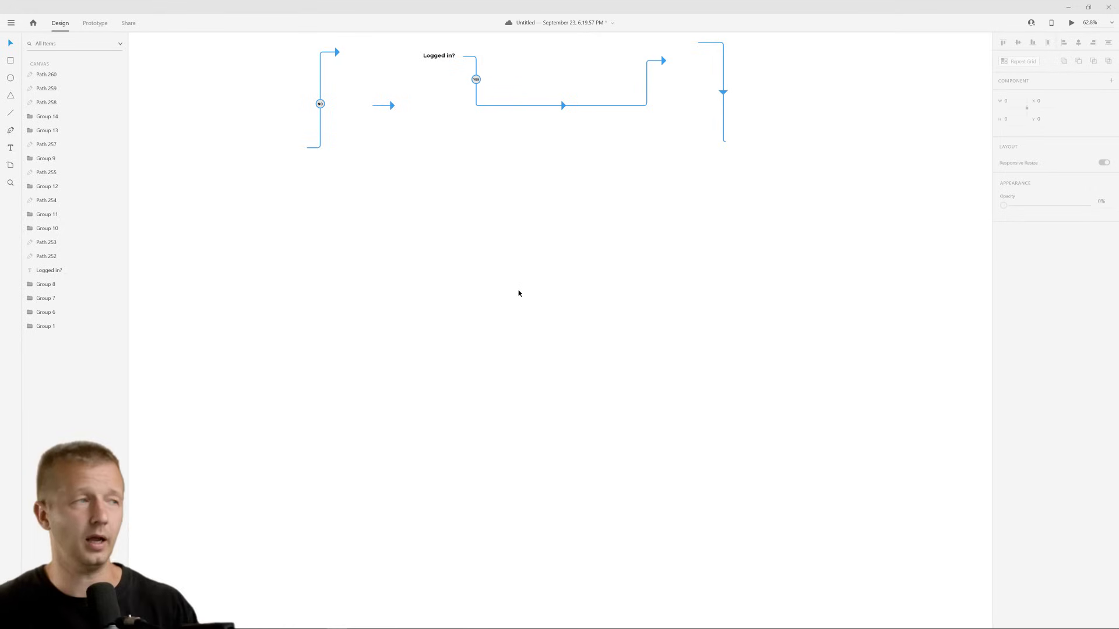
Choose Get UI Kits > Wireframes from XD's main menu to open the free kit page
click(11, 23)
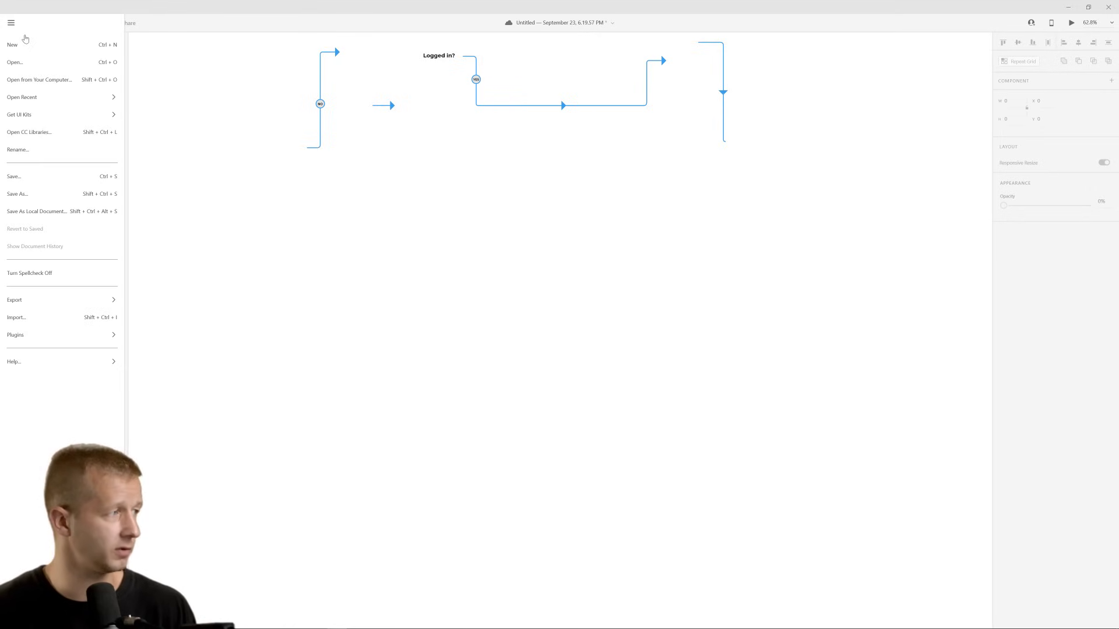
mouse_move(23, 121)
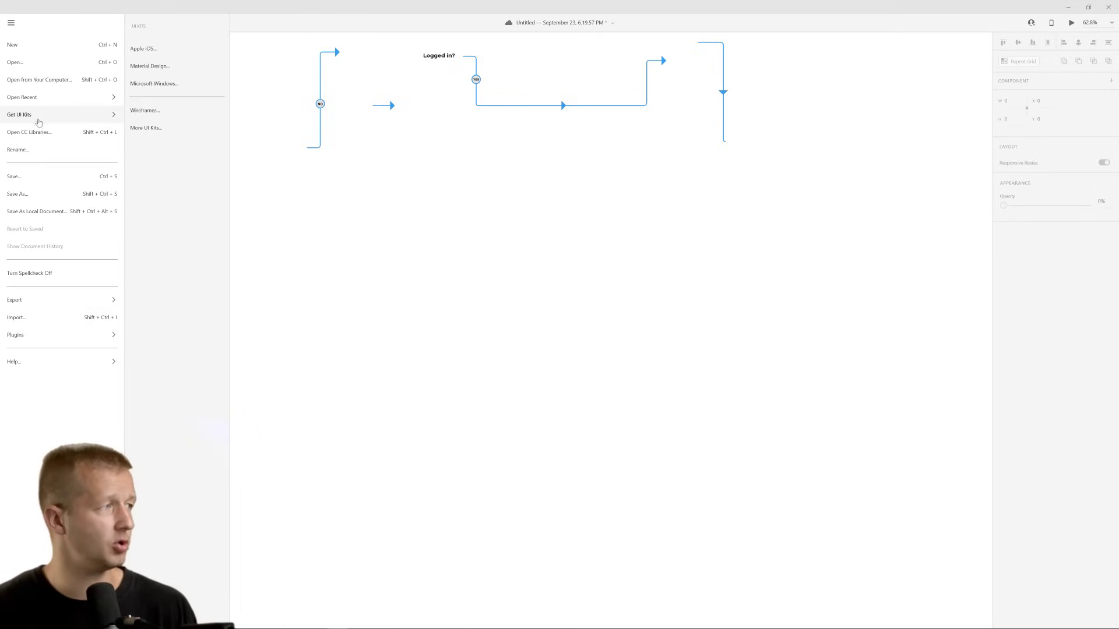
click(158, 119)
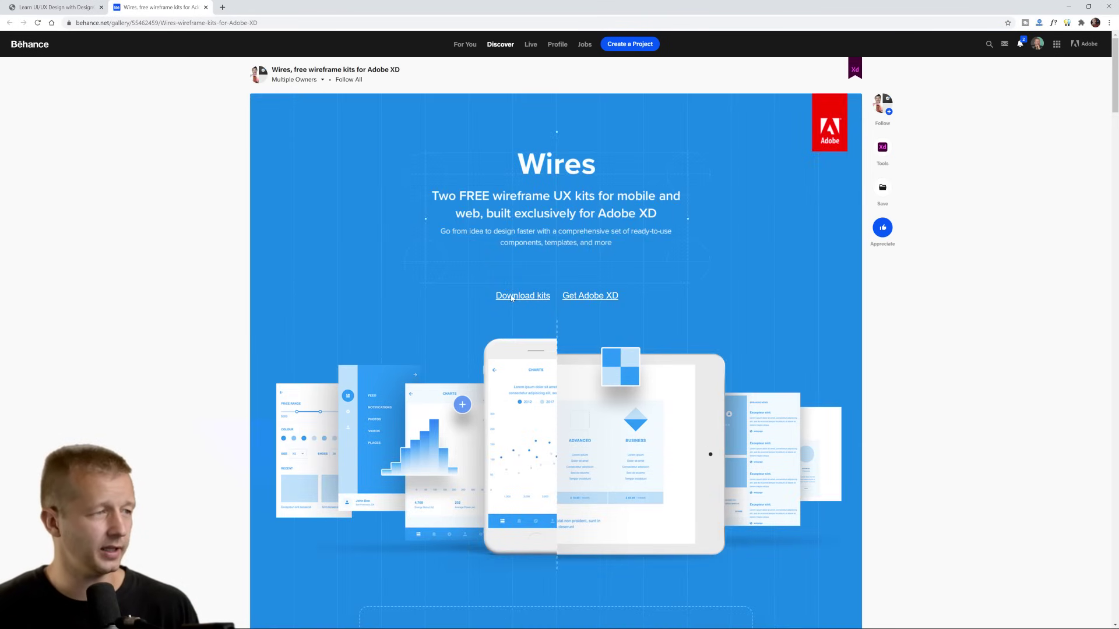
Download the Wires kits from Behance and open the downloaded zip archive
click(513, 297)
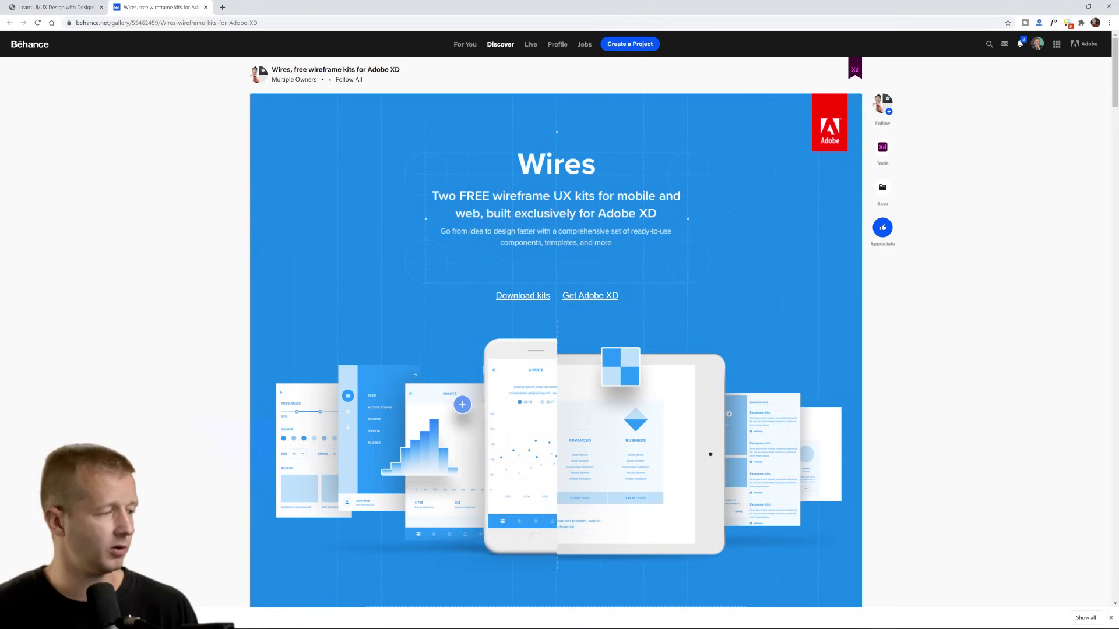
click(70, 618)
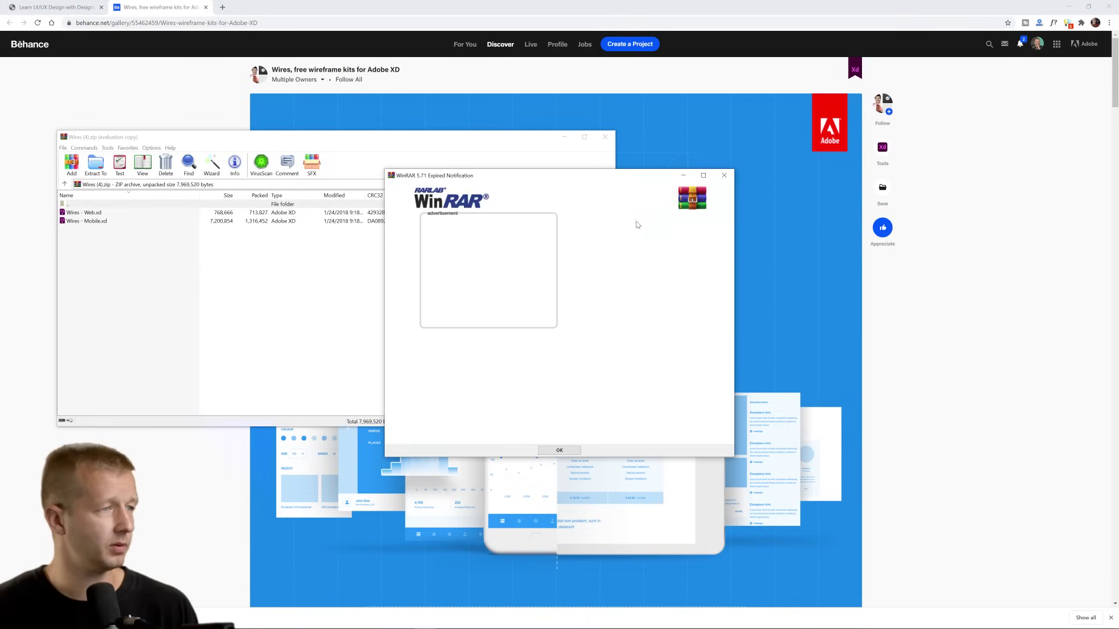
Dismiss WinRAR's expiry notice, look over Wires - Mobile.xd and Wires - Web.xd, then close the archive
click(724, 175)
drag(169, 138, 573, 129)
click(496, 212)
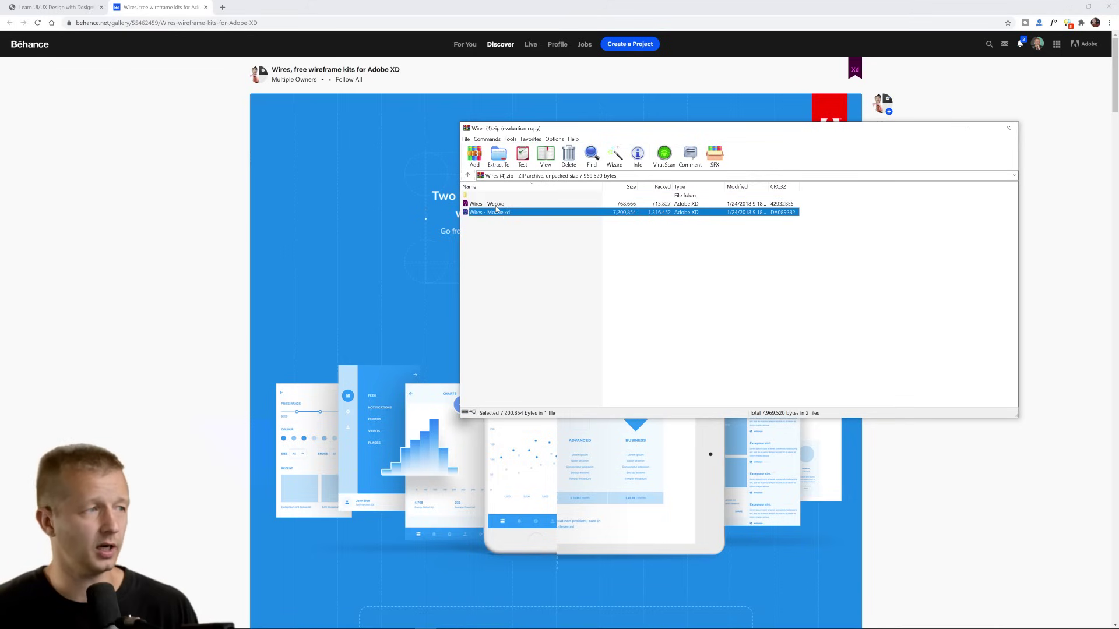
click(496, 207)
click(500, 227)
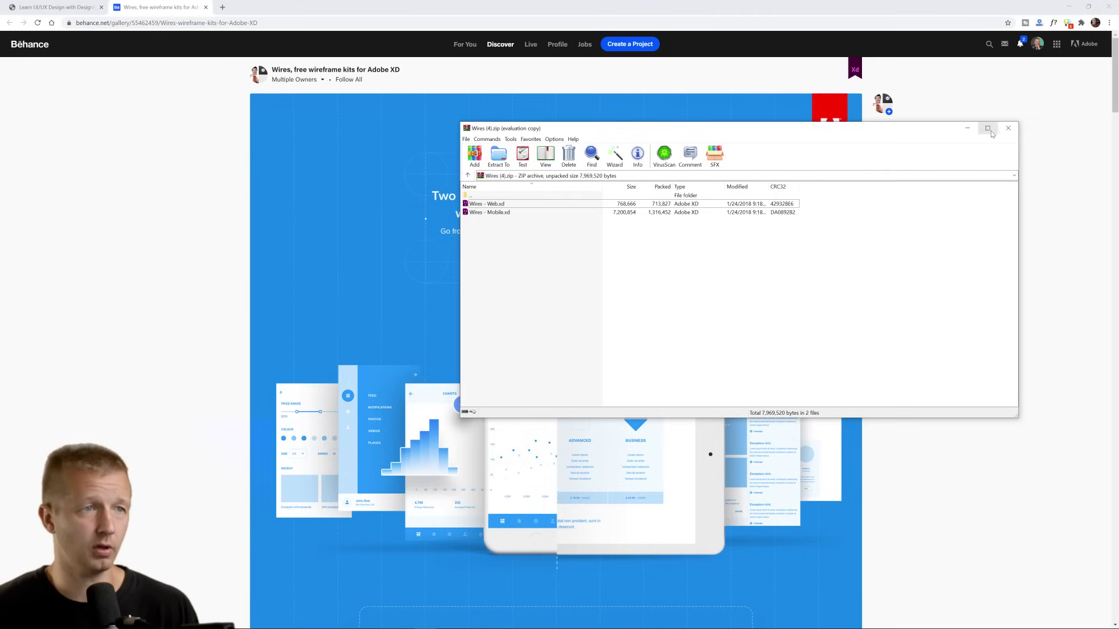
click(1008, 128)
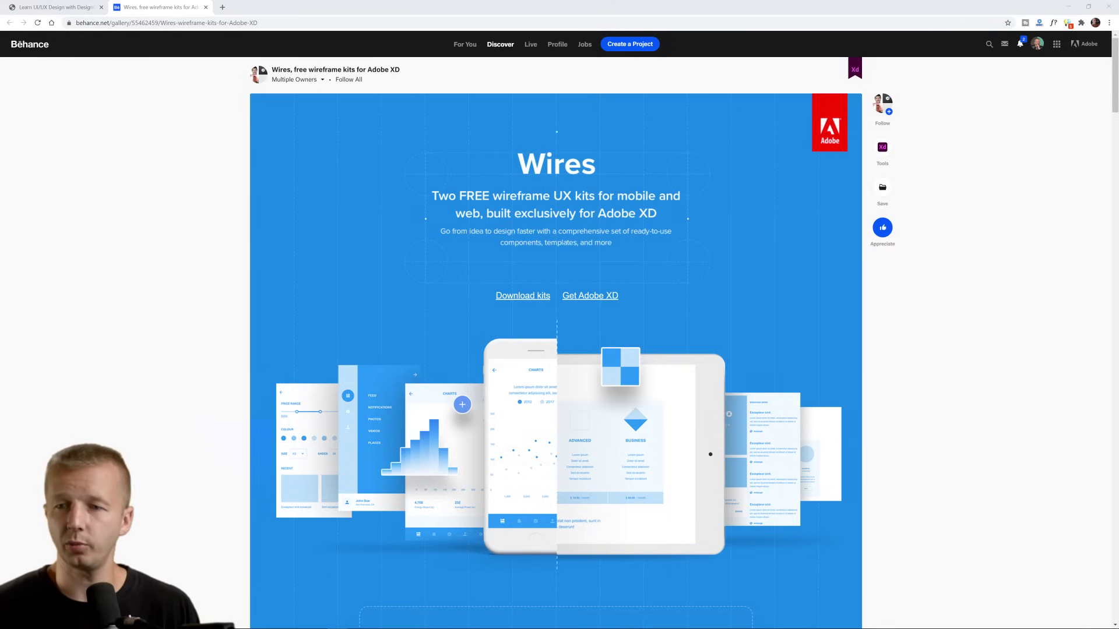
Close the Behance tab, maximize the Wires - Mobile kit to view its artboard sections, then restore the window
click(206, 7)
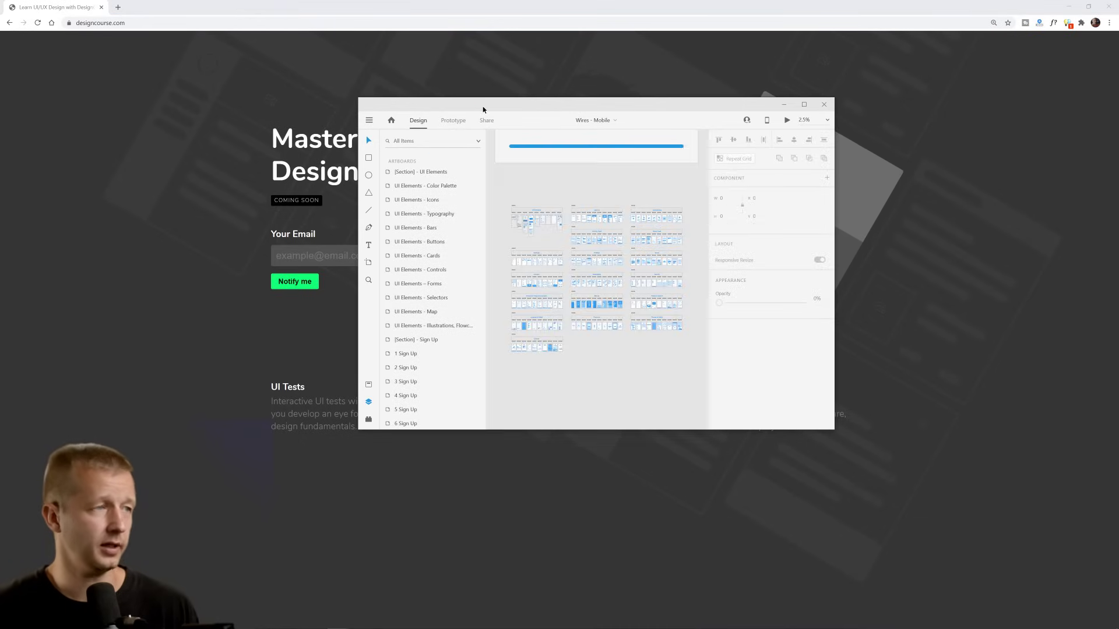
double_click(483, 107)
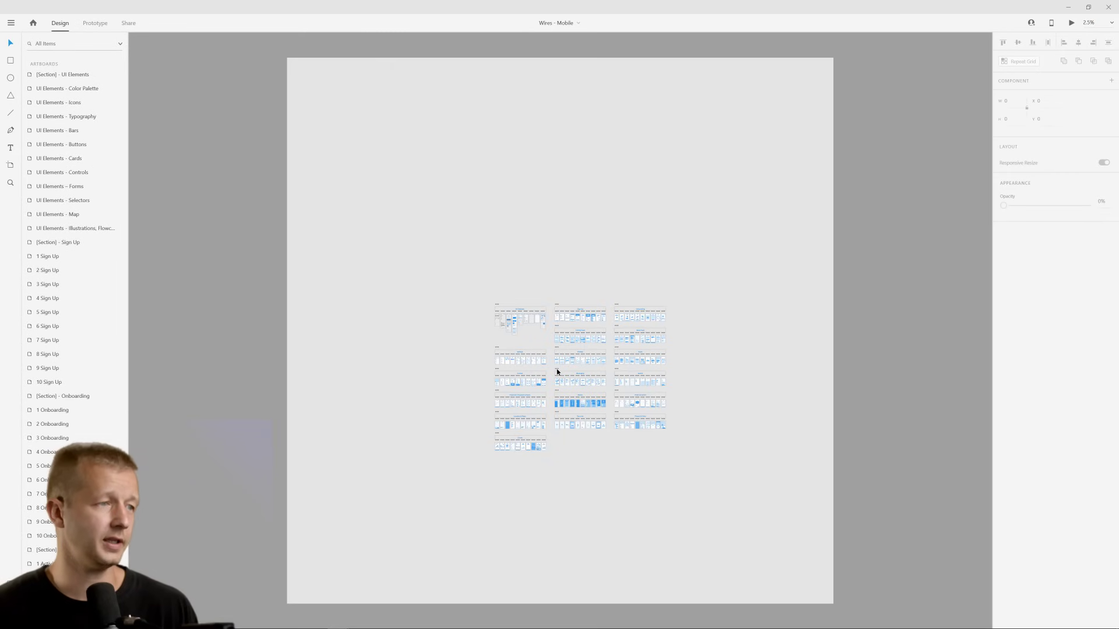
scroll(557, 371, up, 10)
scroll(562, 337, down, 4)
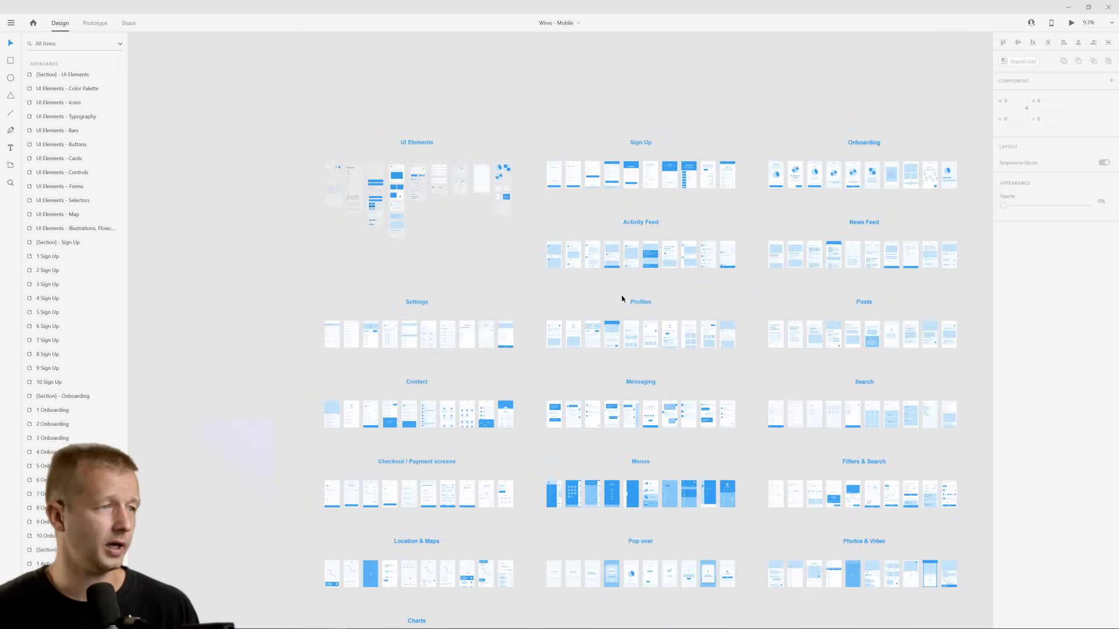
drag(561, 237, 574, 205)
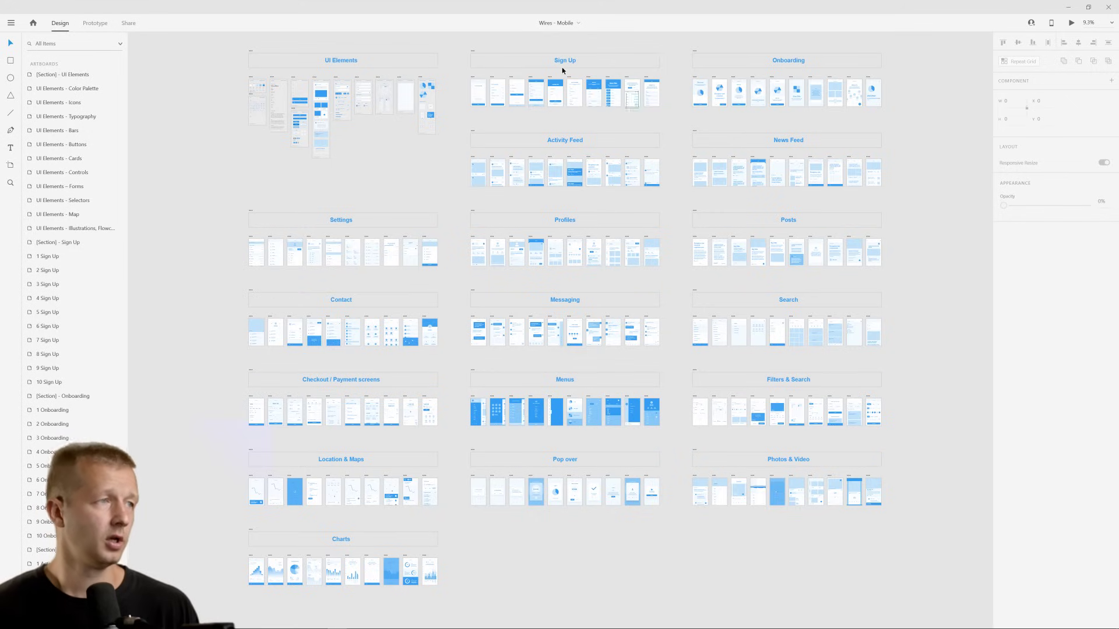
drag(532, 7, 530, 77)
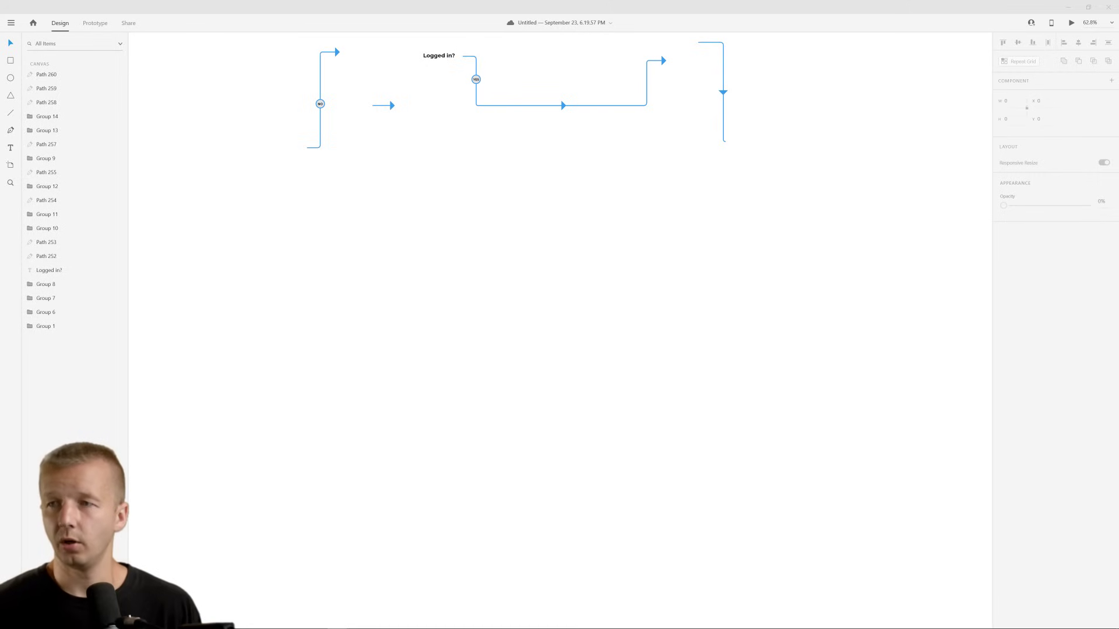
Paste the kit's Home artboard into the flow and move it to the left
drag(553, 252, 601, 300)
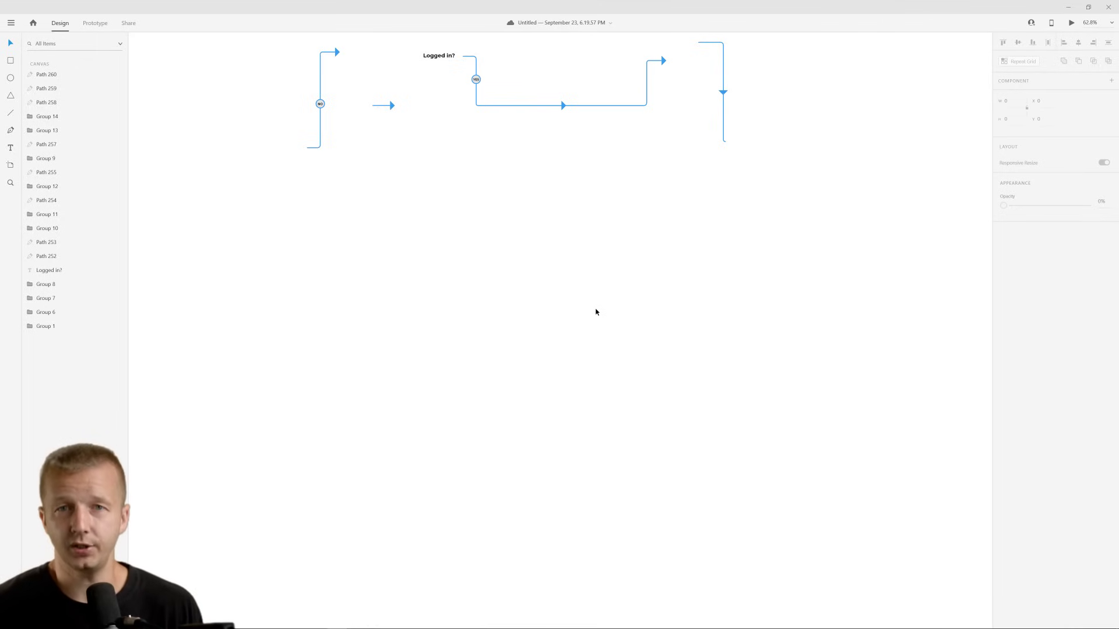
drag(595, 311, 623, 339)
key(ctrl+v)
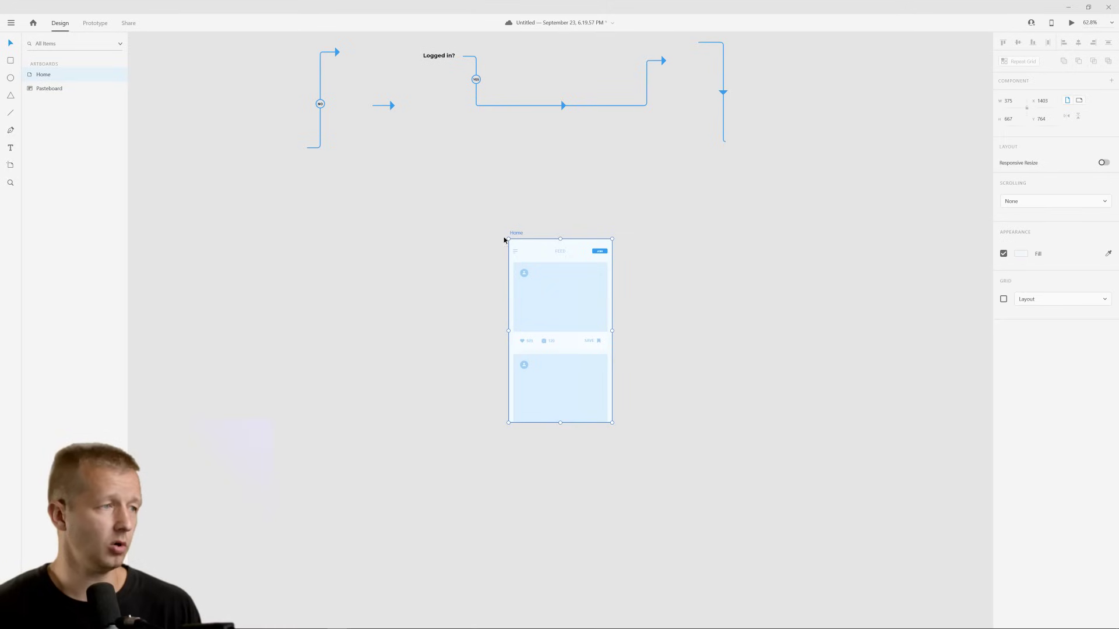
drag(516, 235, 270, 237)
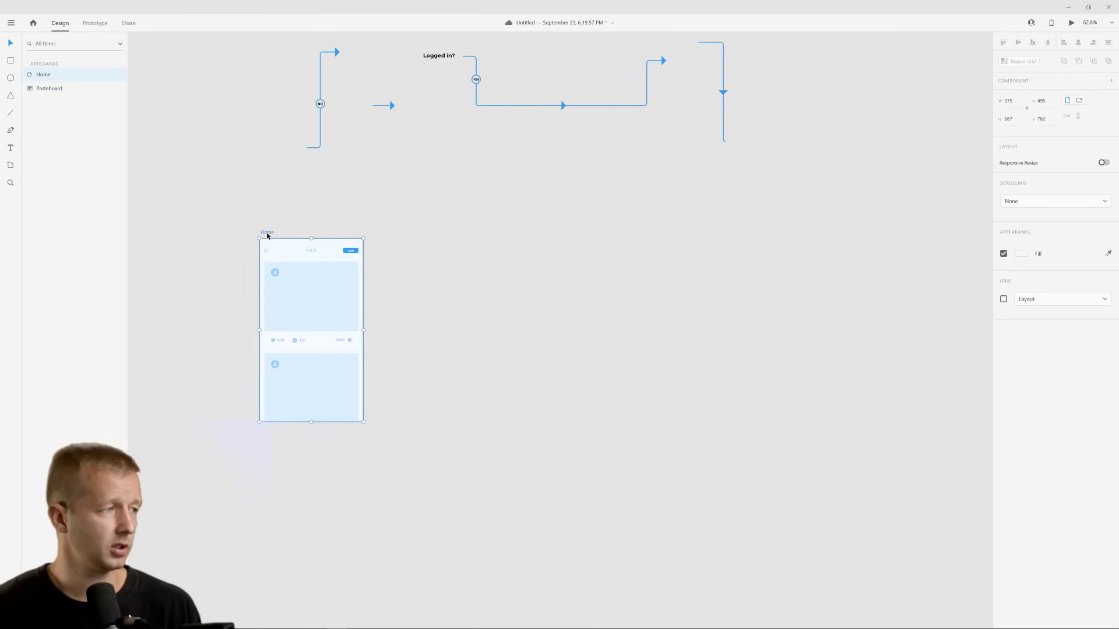
click(319, 213)
Zoom in to inspect the Home screen's JOIN button, Posts repeat grid and Navigation Bar
scroll(263, 347, up, 5)
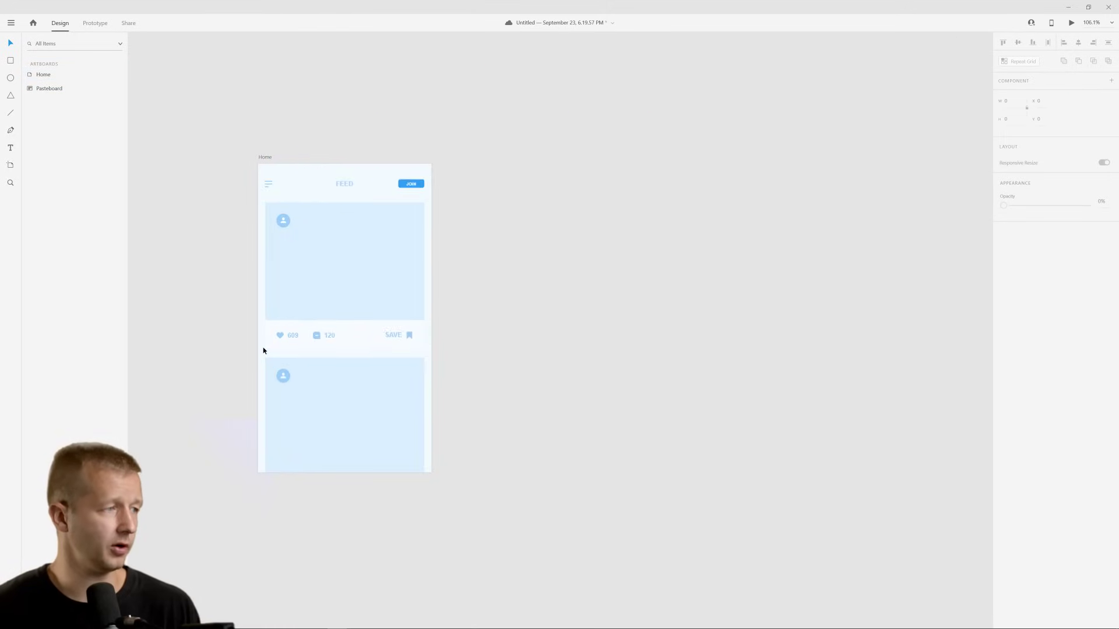
click(457, 138)
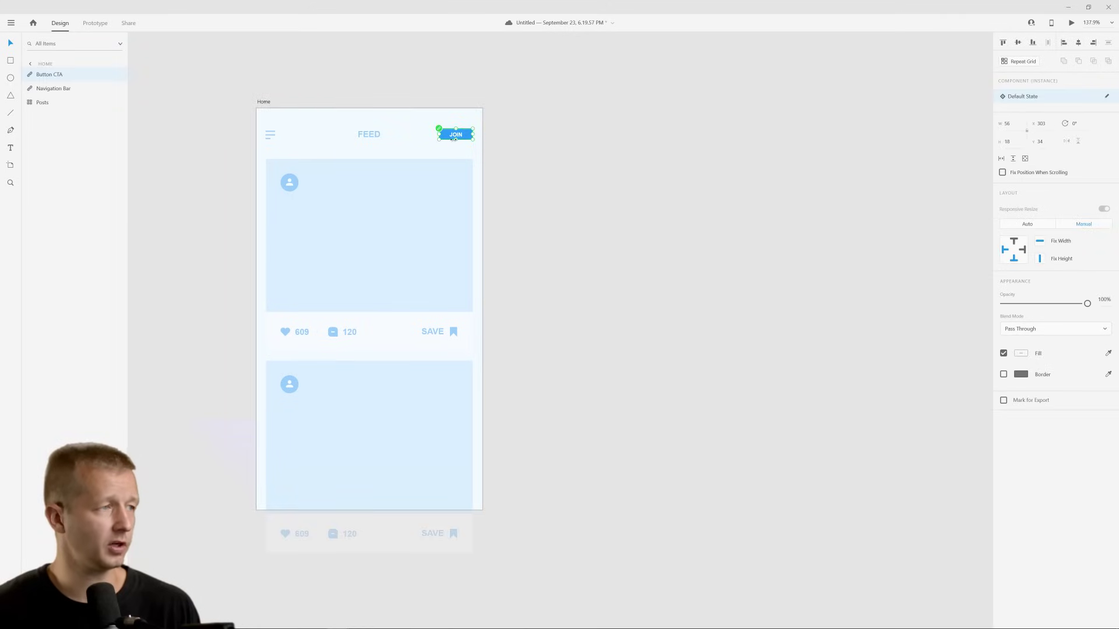
click(437, 177)
click(361, 137)
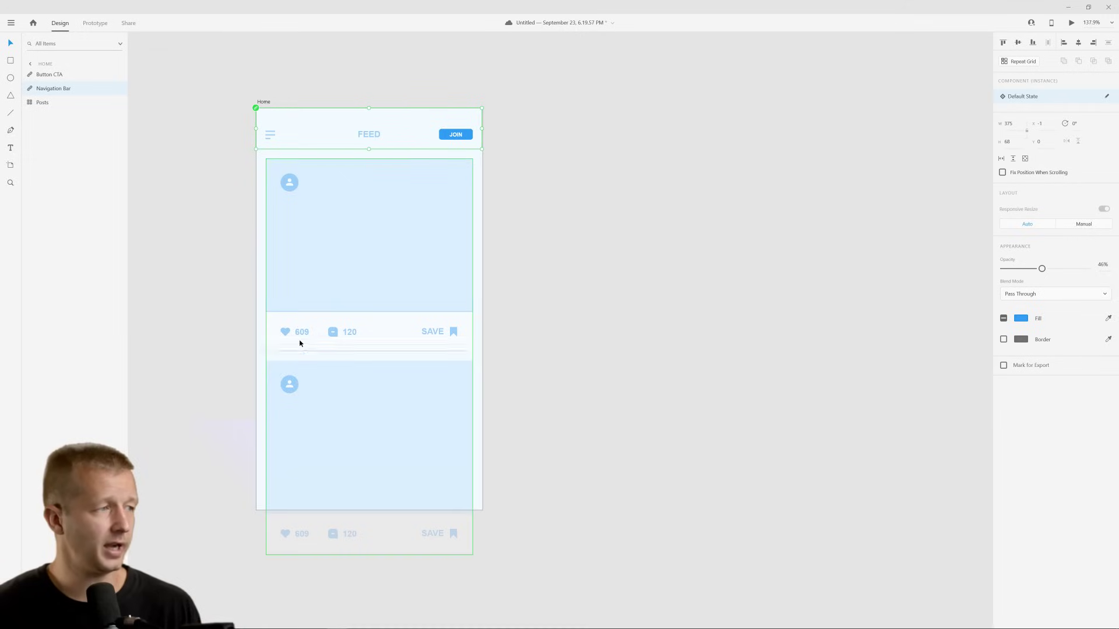
click(529, 352)
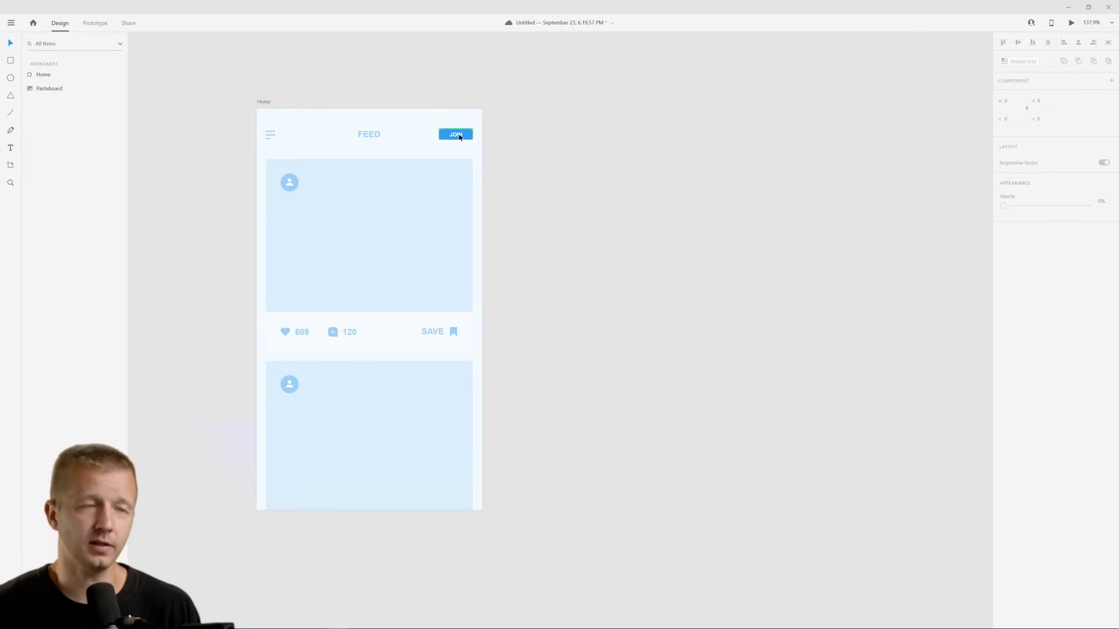
Place the Group 1 arrow beside the Home artboard, pointing out to its right
scroll(596, 238, down, 4)
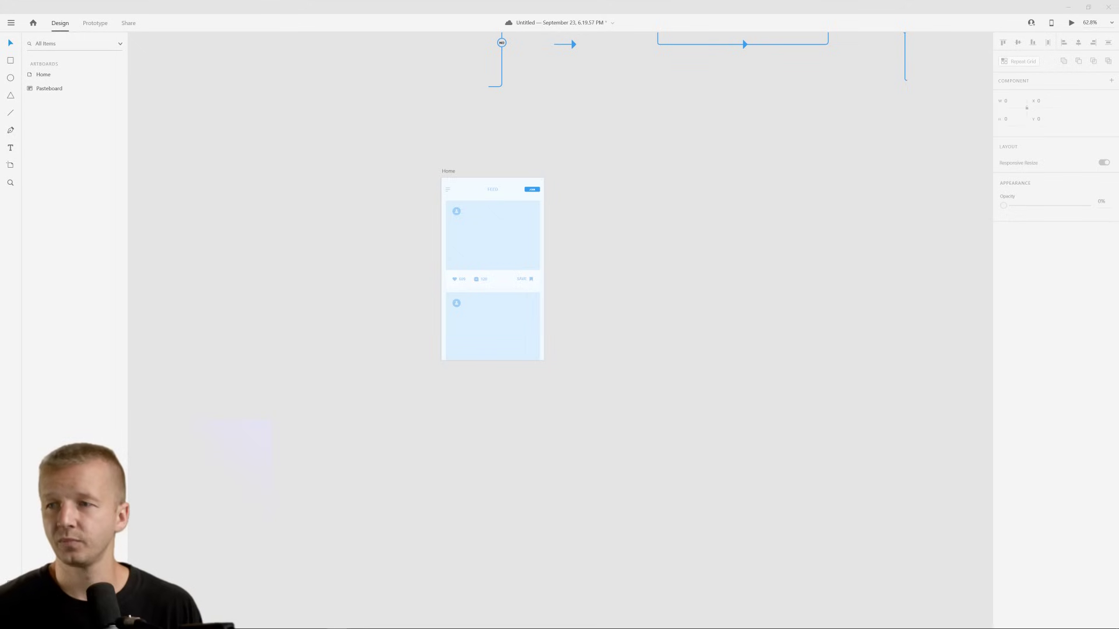
scroll(632, 140, up, 3)
scroll(632, 140, right, 3)
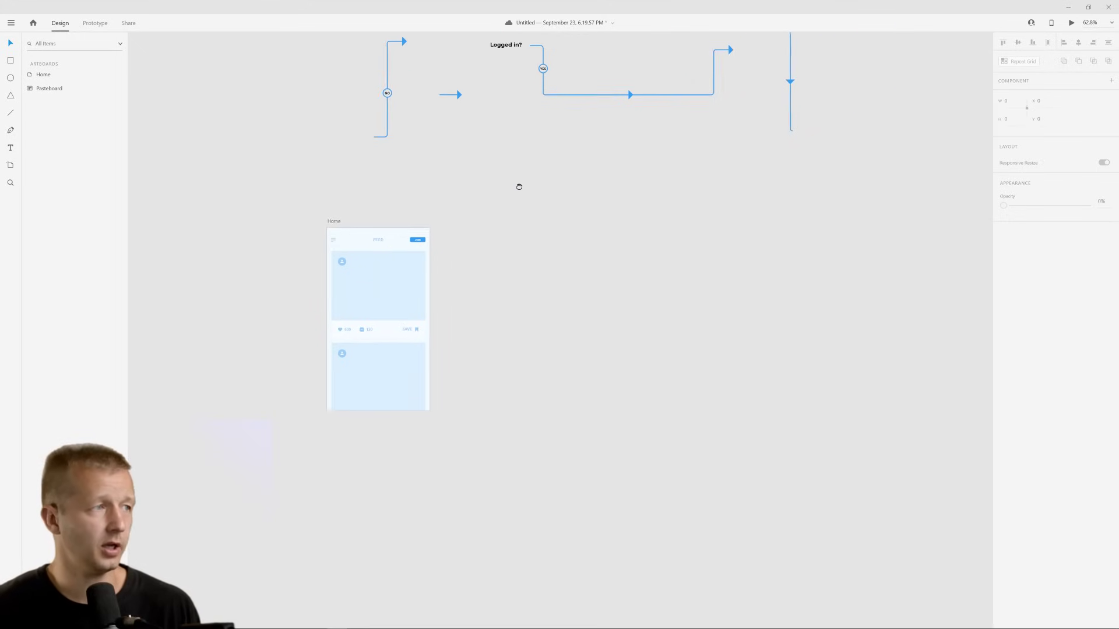
drag(438, 155, 443, 377)
click(503, 355)
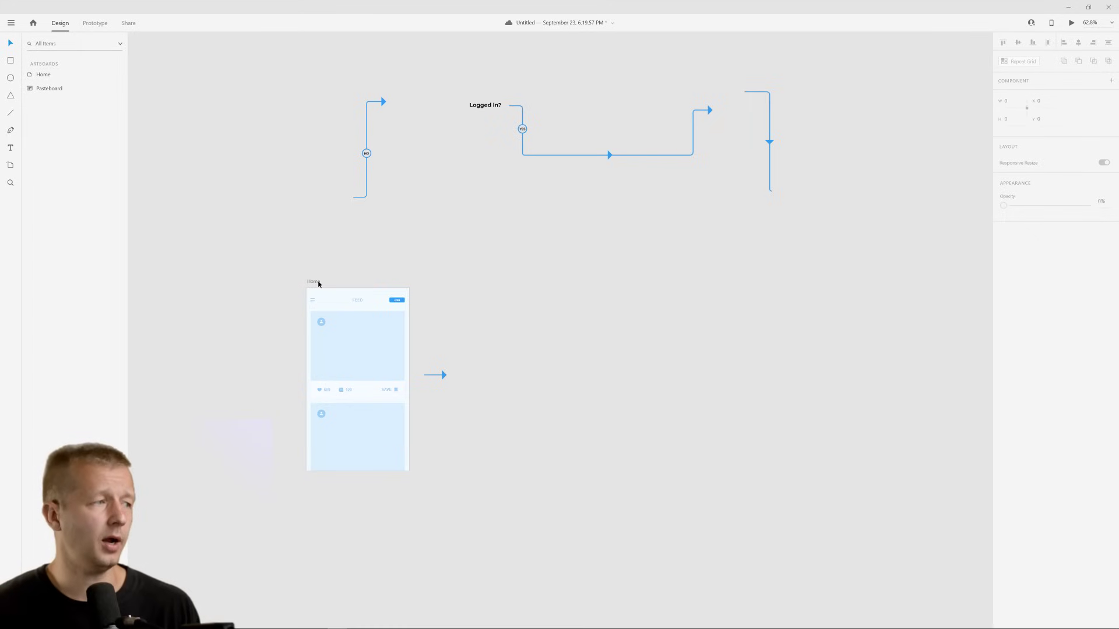
click(314, 282)
Paste the Wires kit Choose Plan artboard onto the canvas beside the Home artboard
click(91, 24)
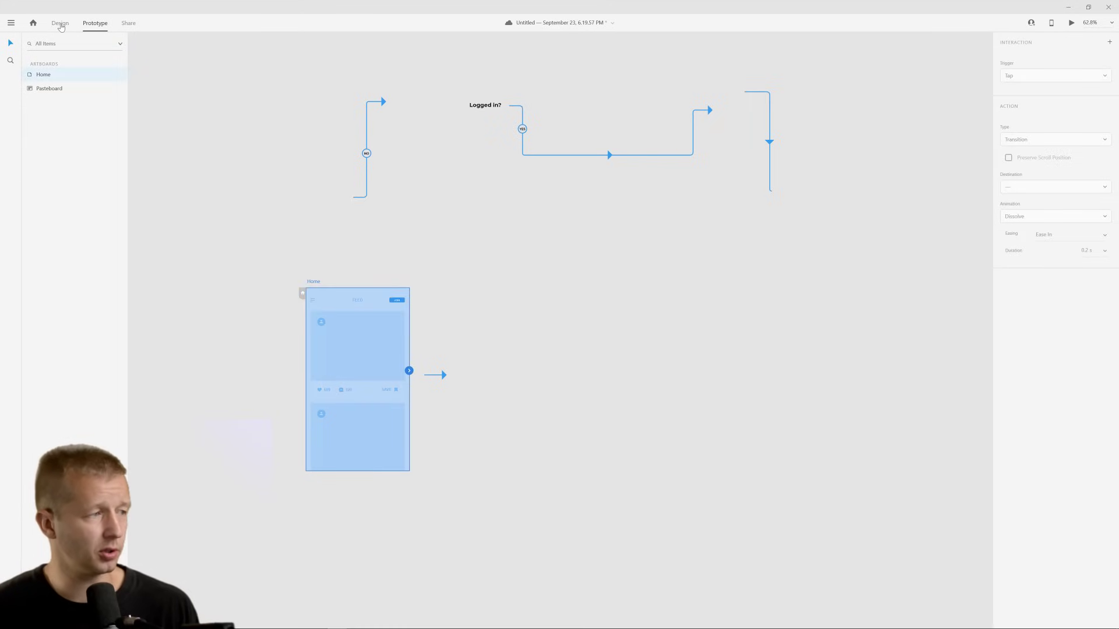
click(61, 24)
click(530, 370)
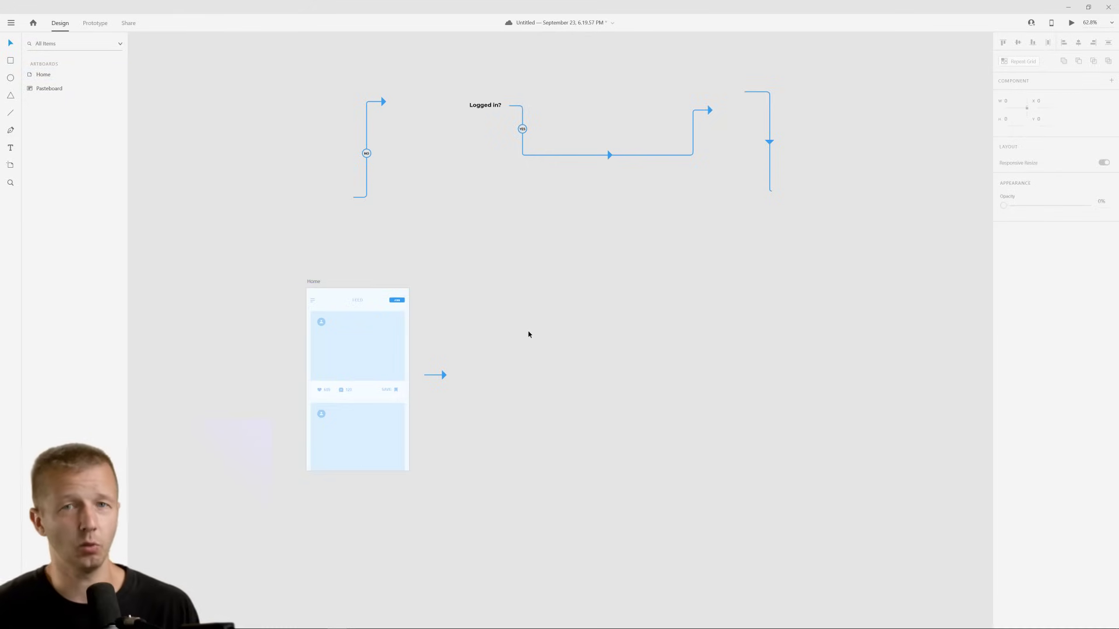
drag(529, 334, 516, 344)
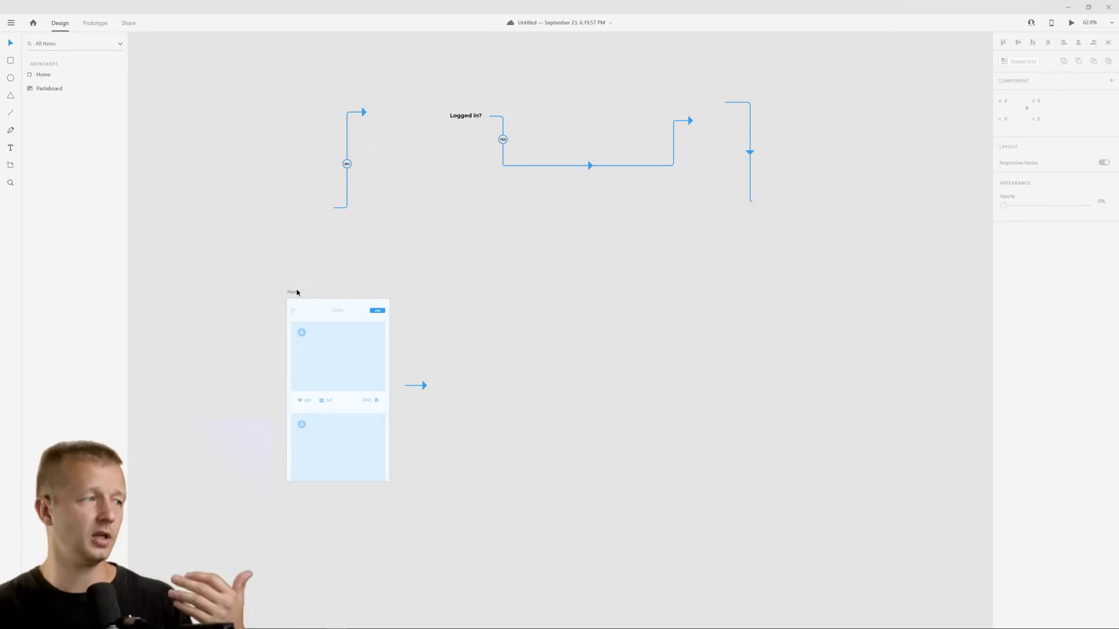
click(293, 291)
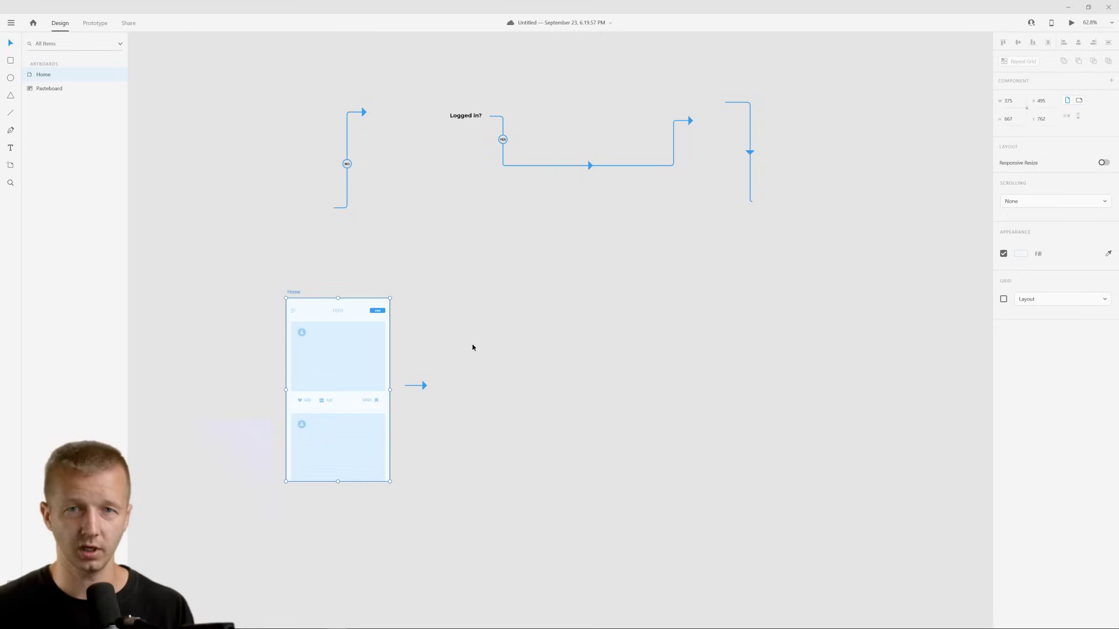
click(472, 321)
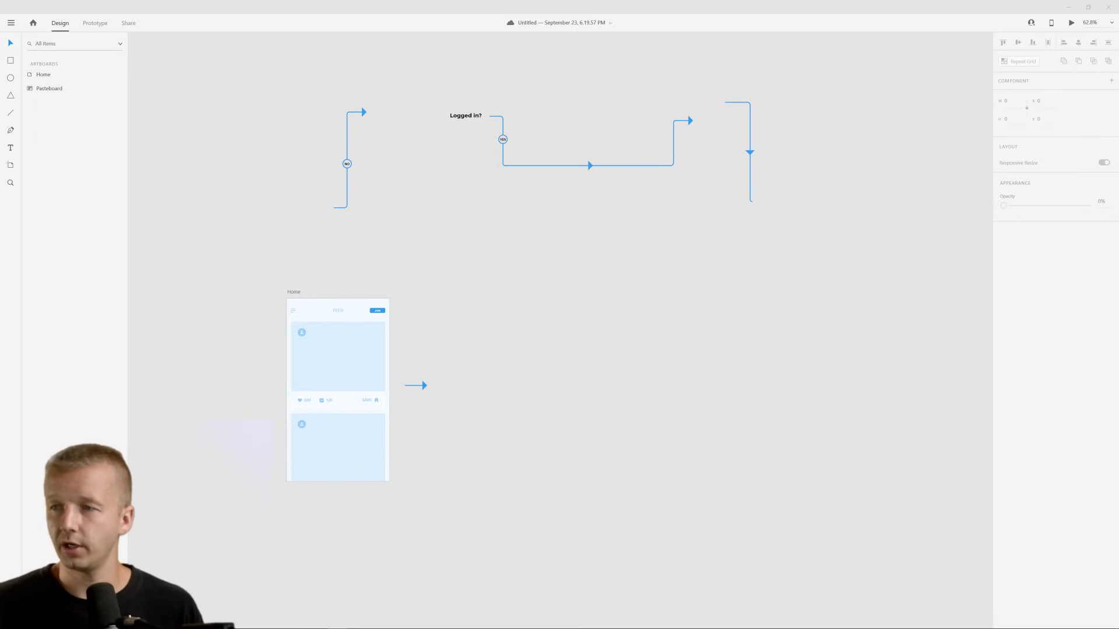
key(ctrl+v)
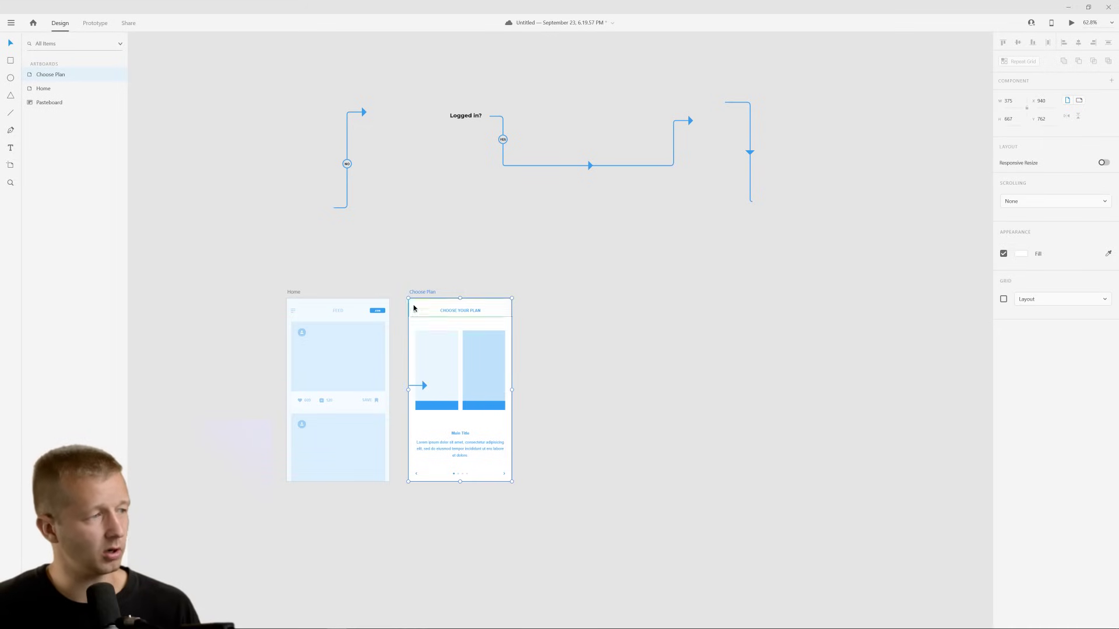
Move Choose Plan right of Home, with the arrow evenly spaced on the pasteboard between them
drag(422, 292, 469, 290)
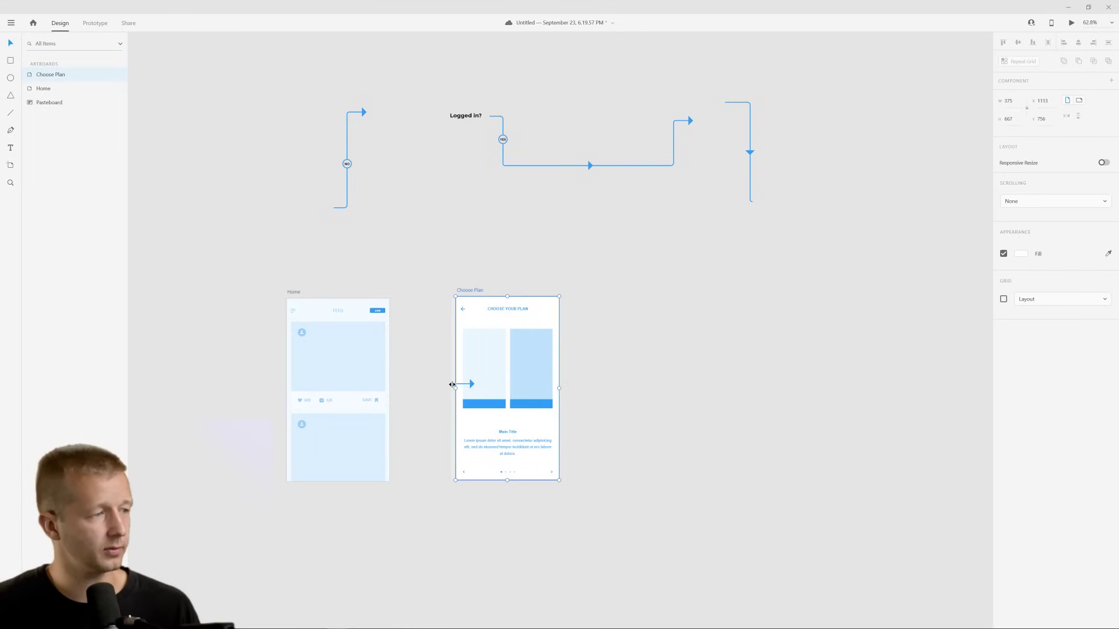
drag(459, 387, 417, 388)
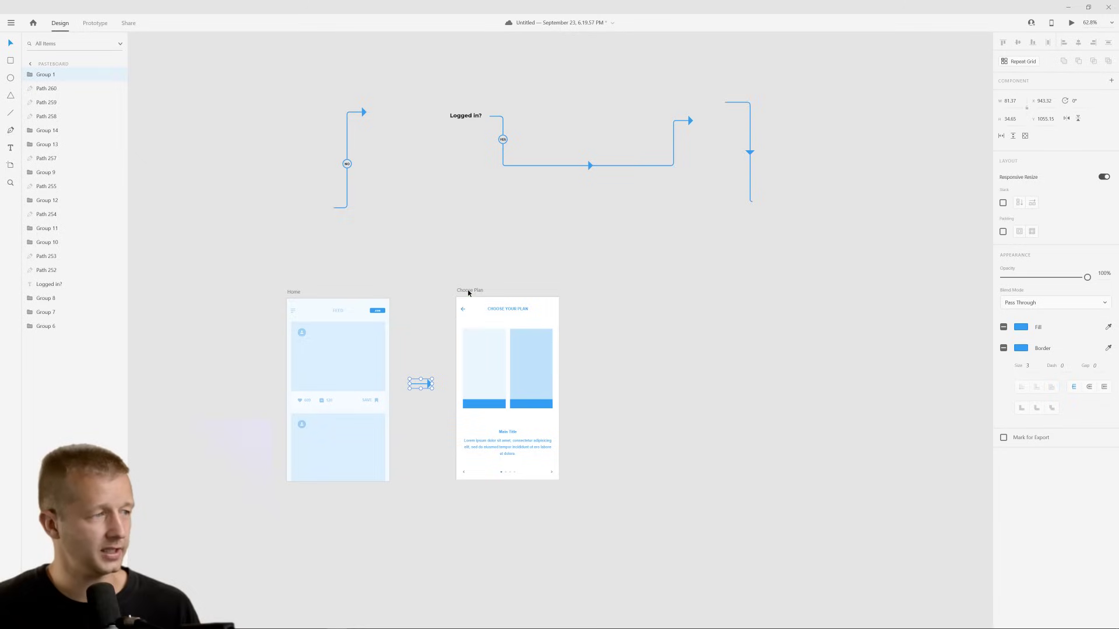
drag(469, 293, 465, 293)
click(427, 389)
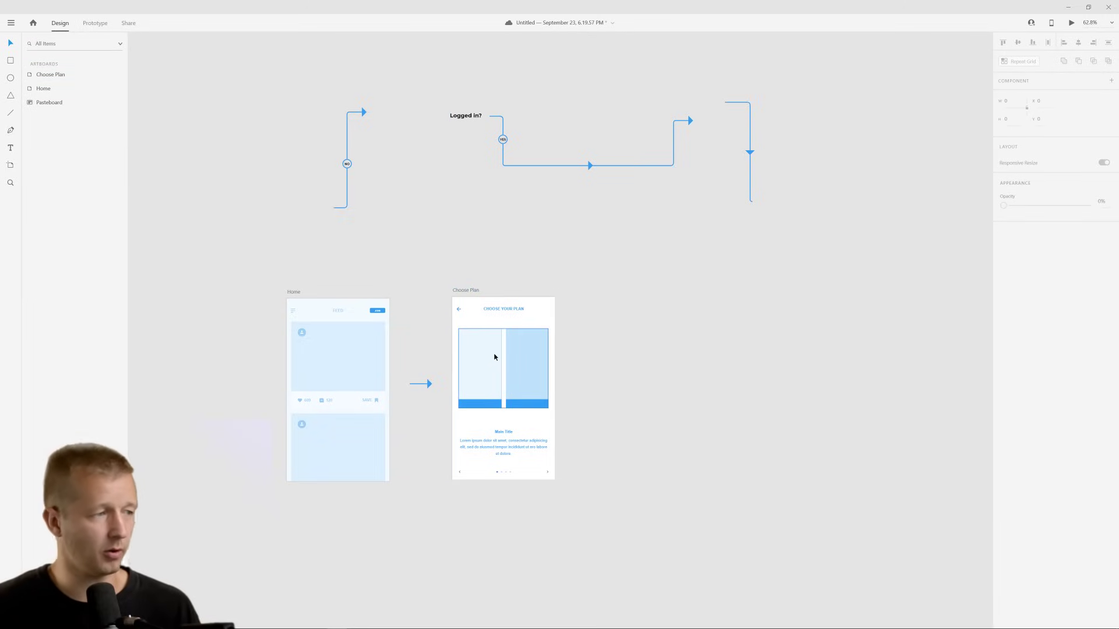
drag(469, 252, 448, 237)
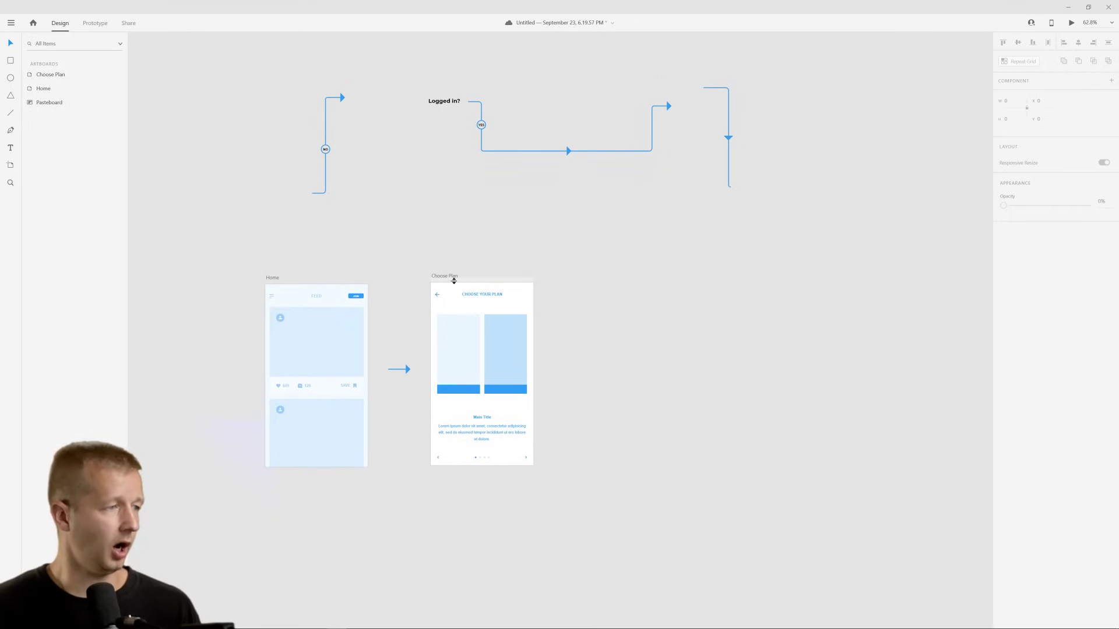
click(406, 369)
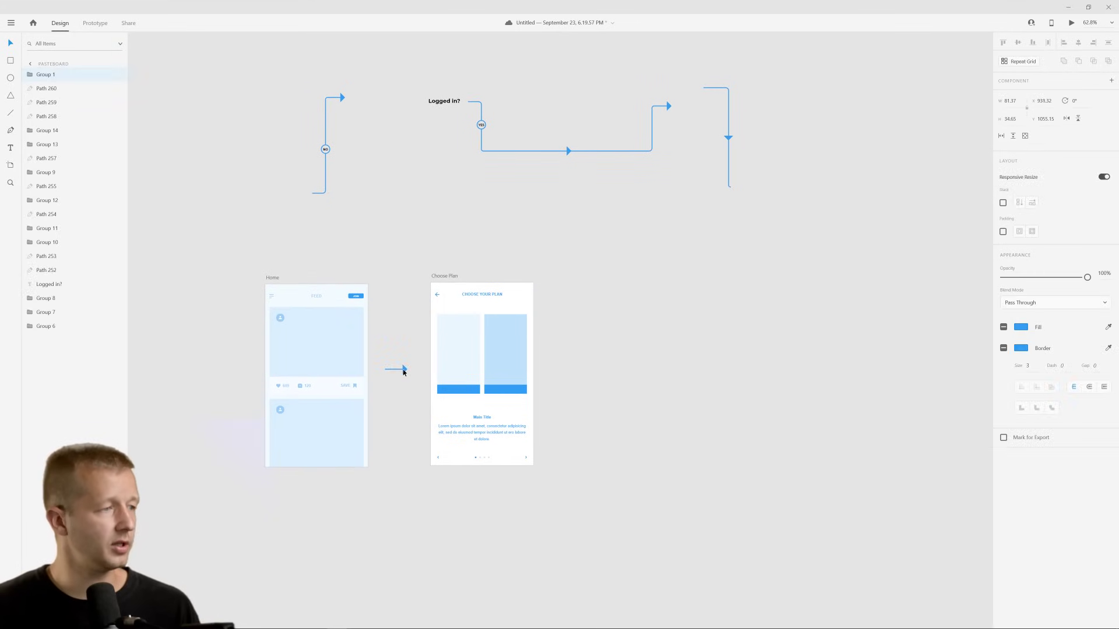
drag(440, 280, 433, 280)
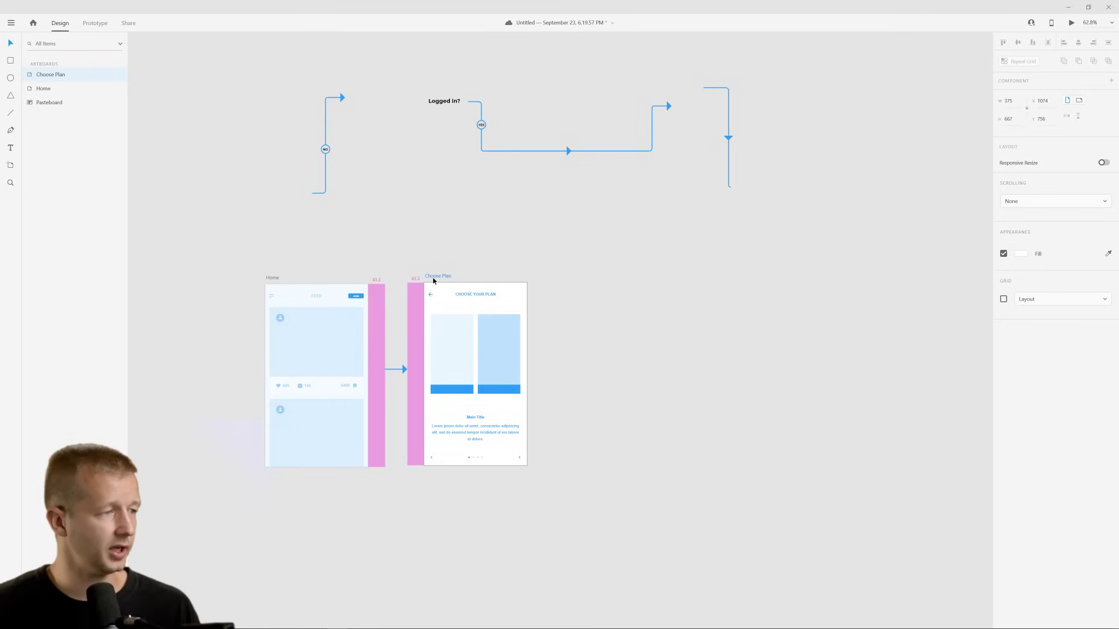
click(444, 250)
Zoom in on the Choose Plan plan cards group, then save the document
scroll(453, 401, up, 4)
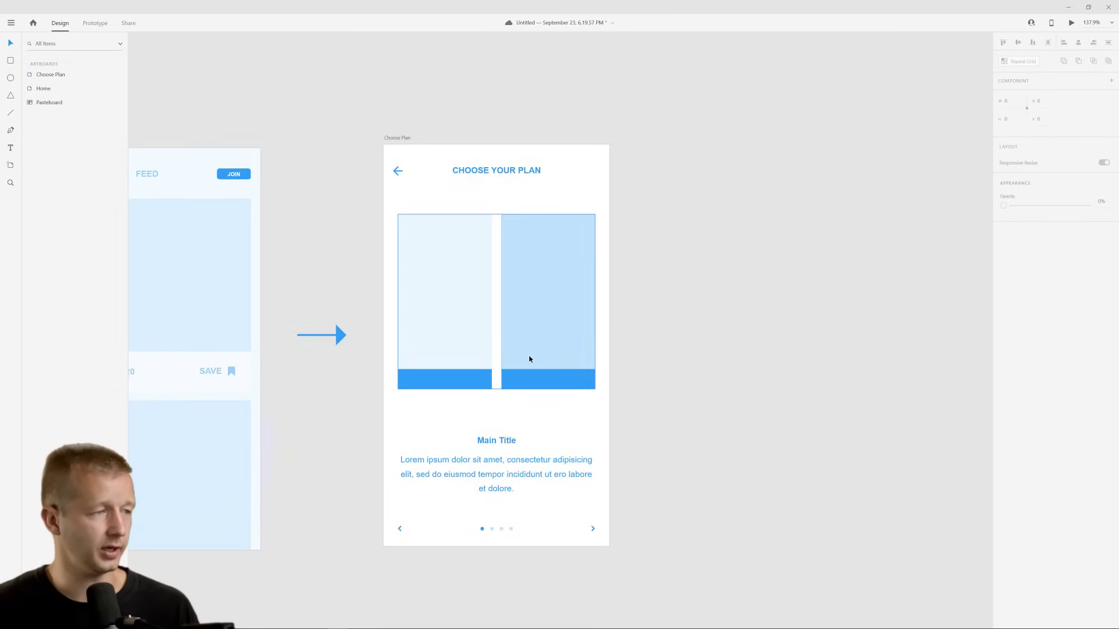
click(529, 359)
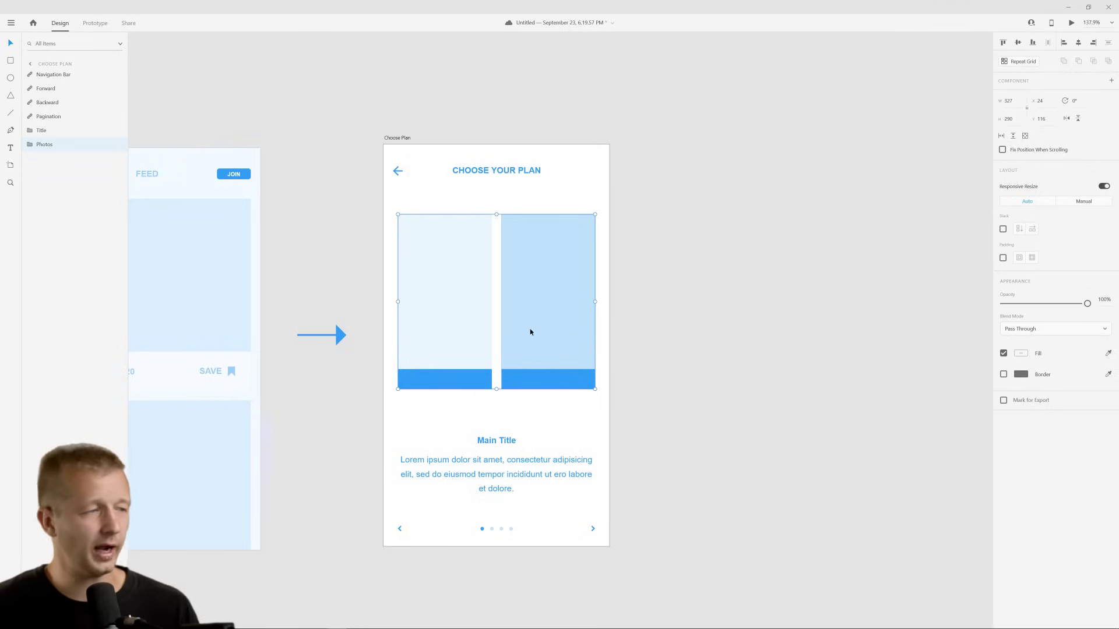
click(662, 324)
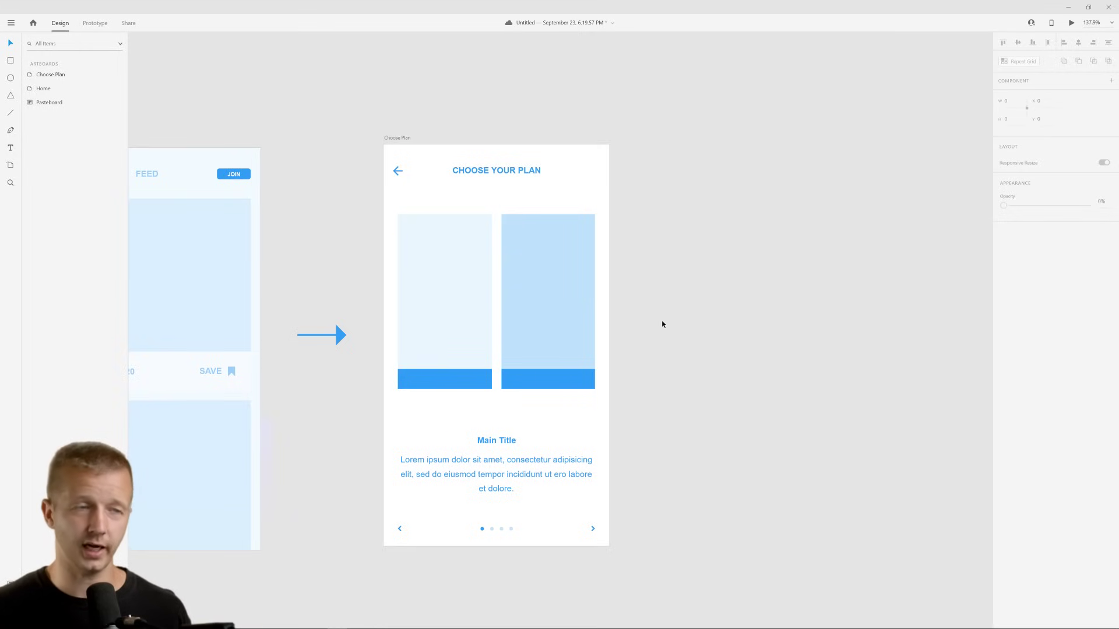
key(ctrl+s)
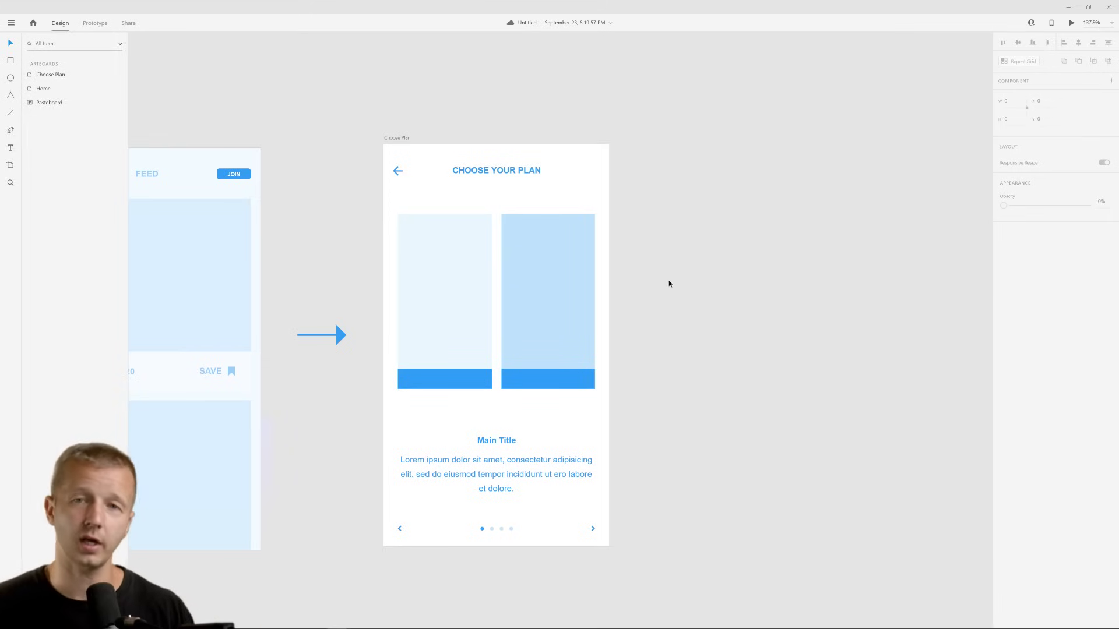
Inspect the Choose Plan artboard and the arrow to Home, then zoom out
scroll(688, 300, left, 2)
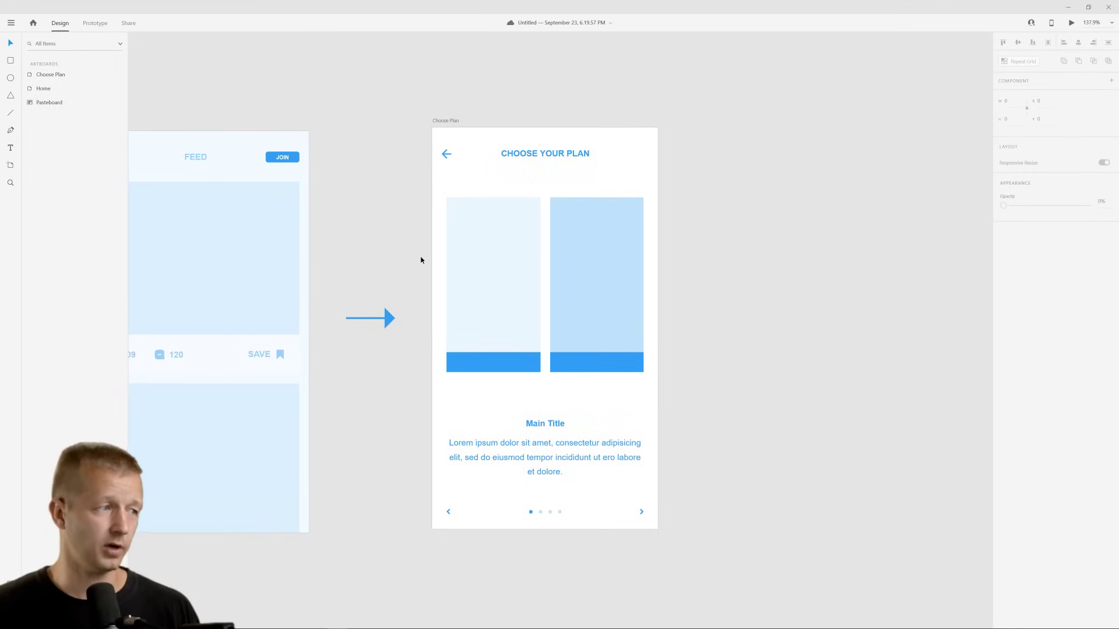
scroll(398, 253, down, 1)
scroll(398, 253, down, 1)
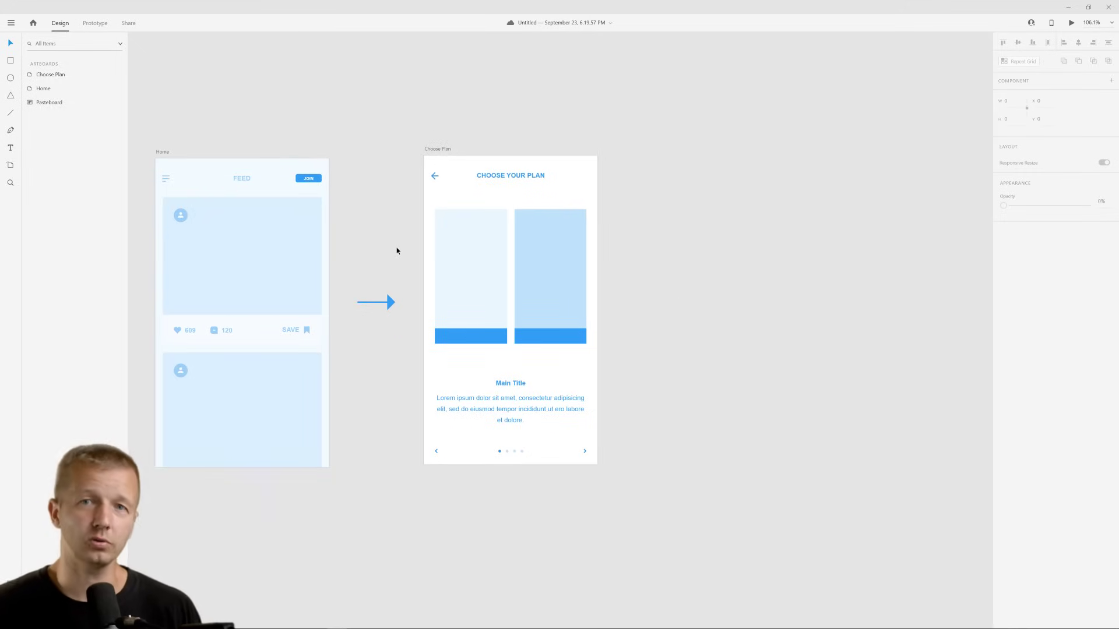
click(434, 149)
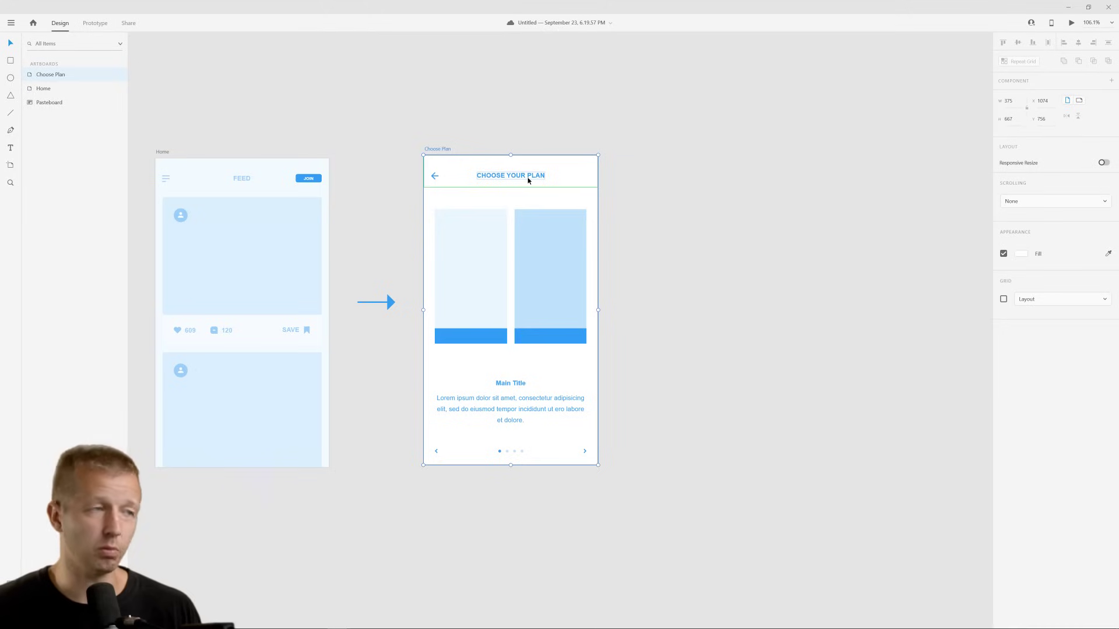
click(691, 317)
scroll(722, 280, left, 2)
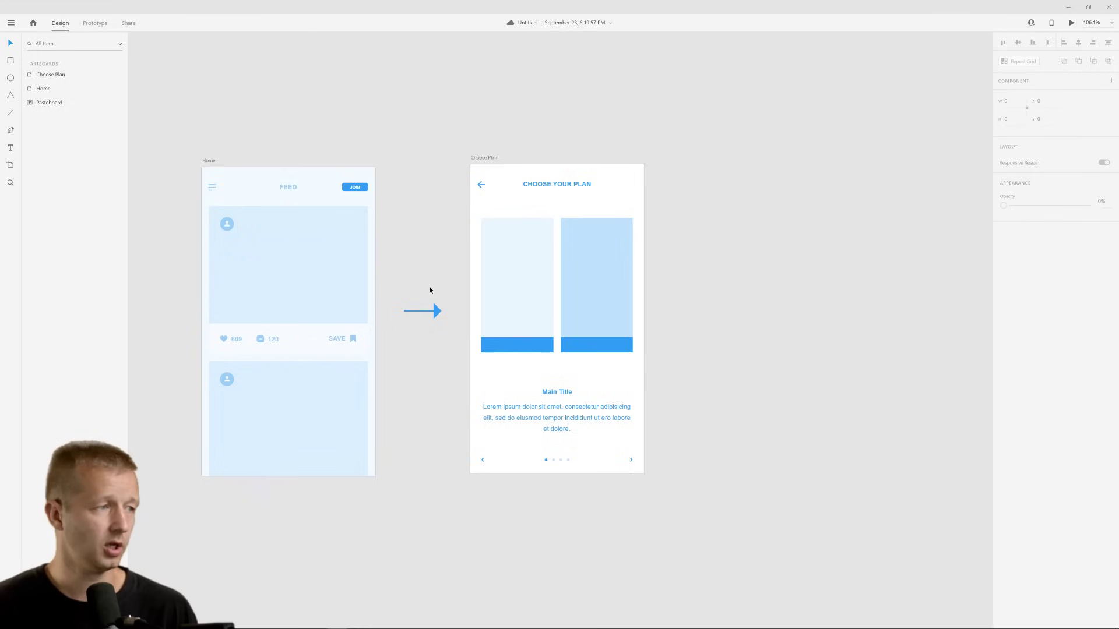
drag(423, 295, 446, 345)
click(438, 332)
click(405, 270)
drag(434, 216, 364, 187)
Move Home and Choose Plan lower, with their arrow following down between them
scroll(410, 195, down, 3)
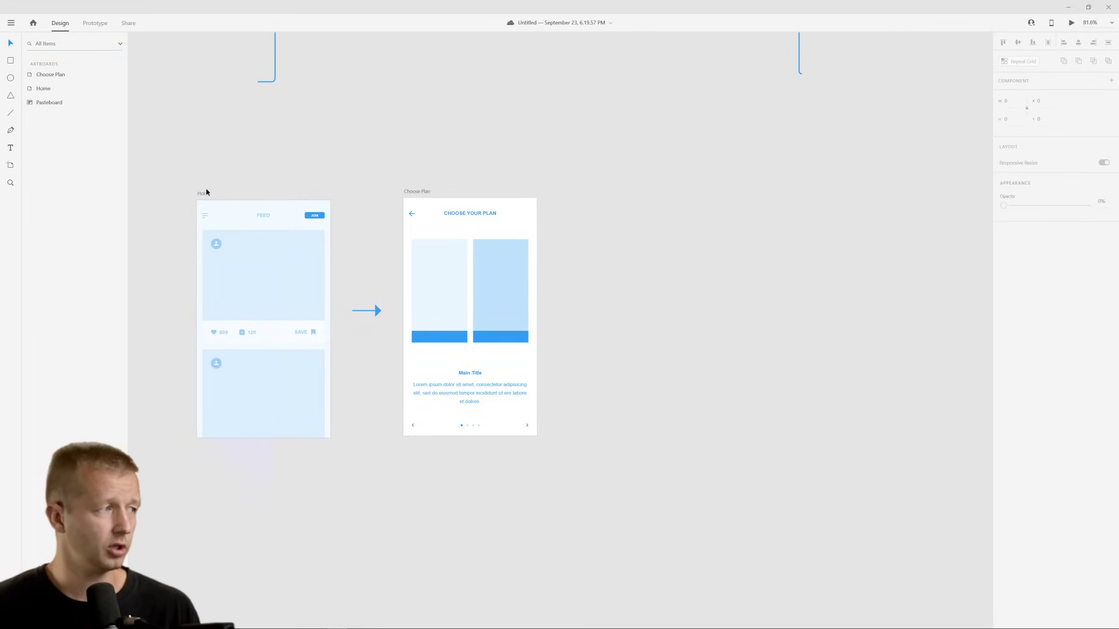
click(206, 194)
shift+click(423, 193)
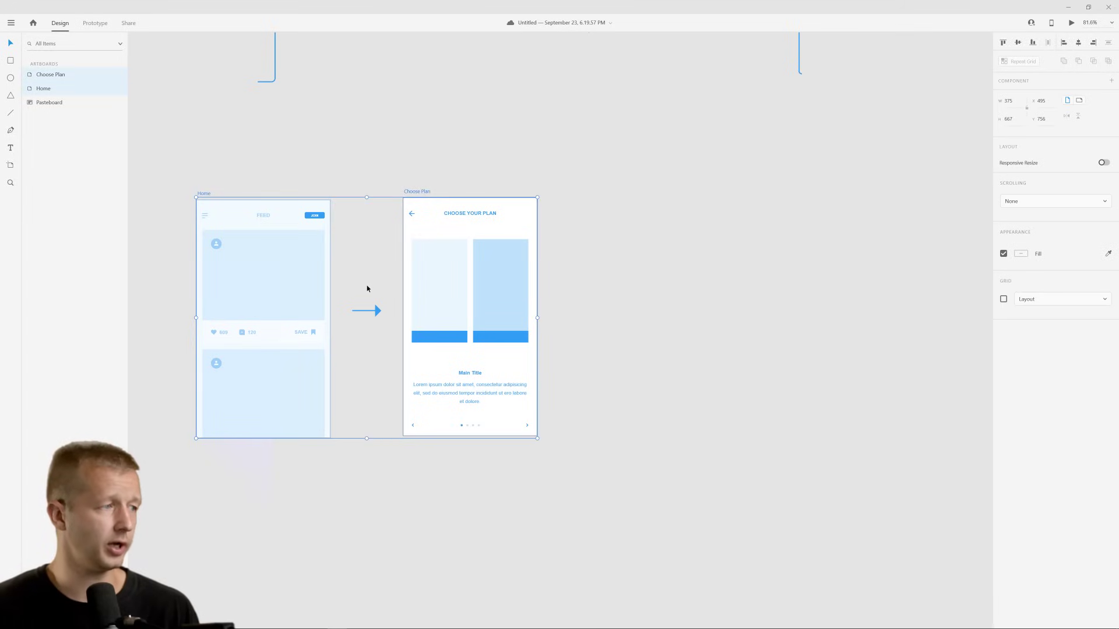
click(428, 177)
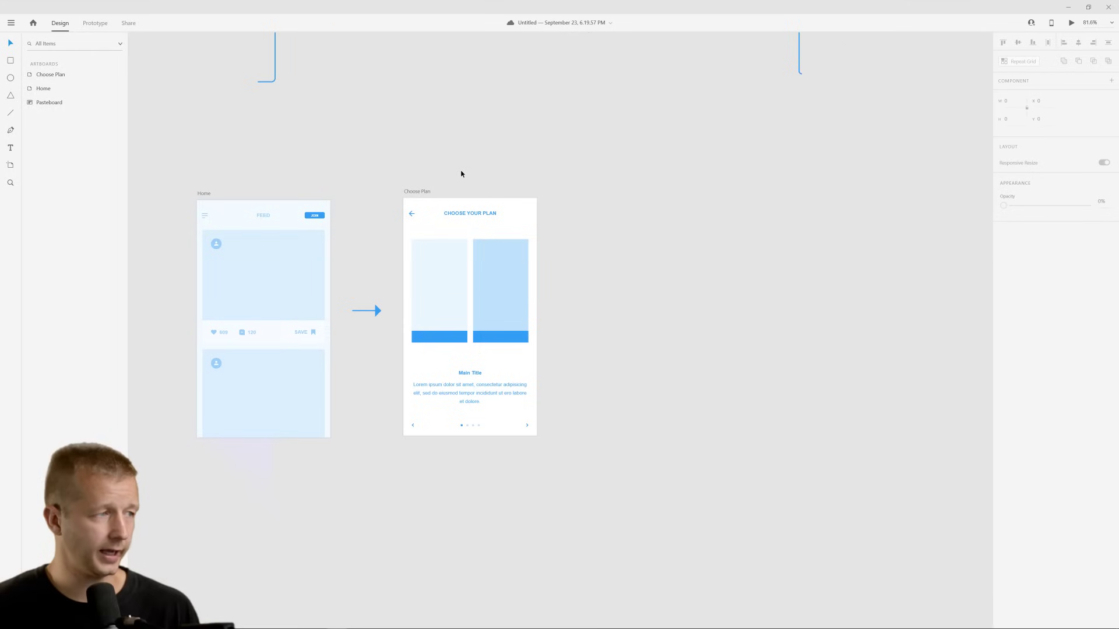
click(419, 189)
shift+click(206, 194)
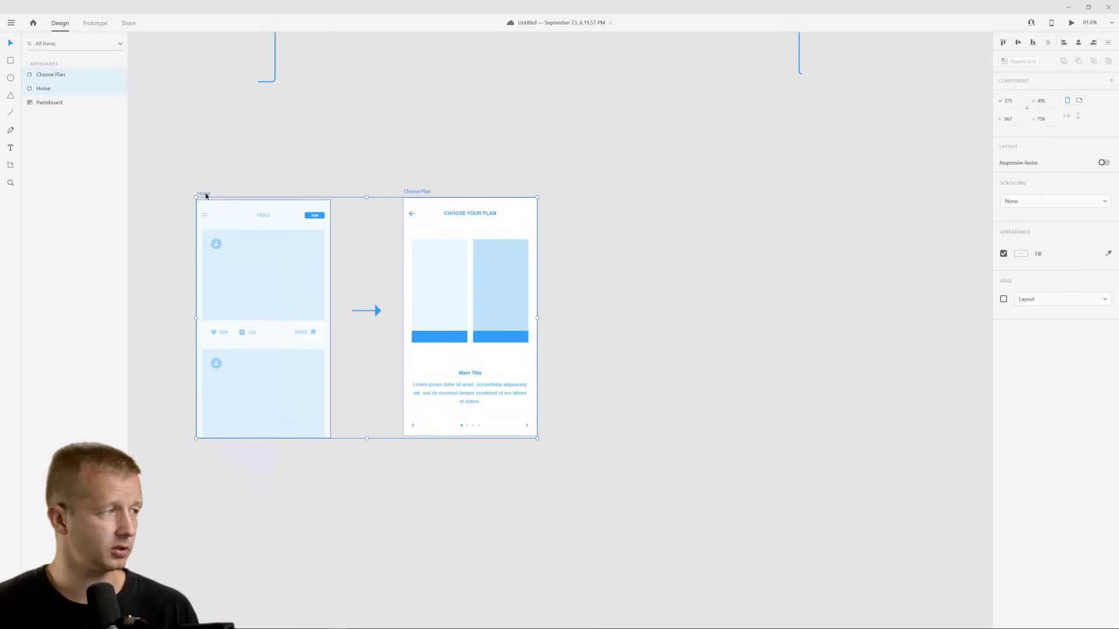
drag(206, 194, 205, 304)
click(375, 311)
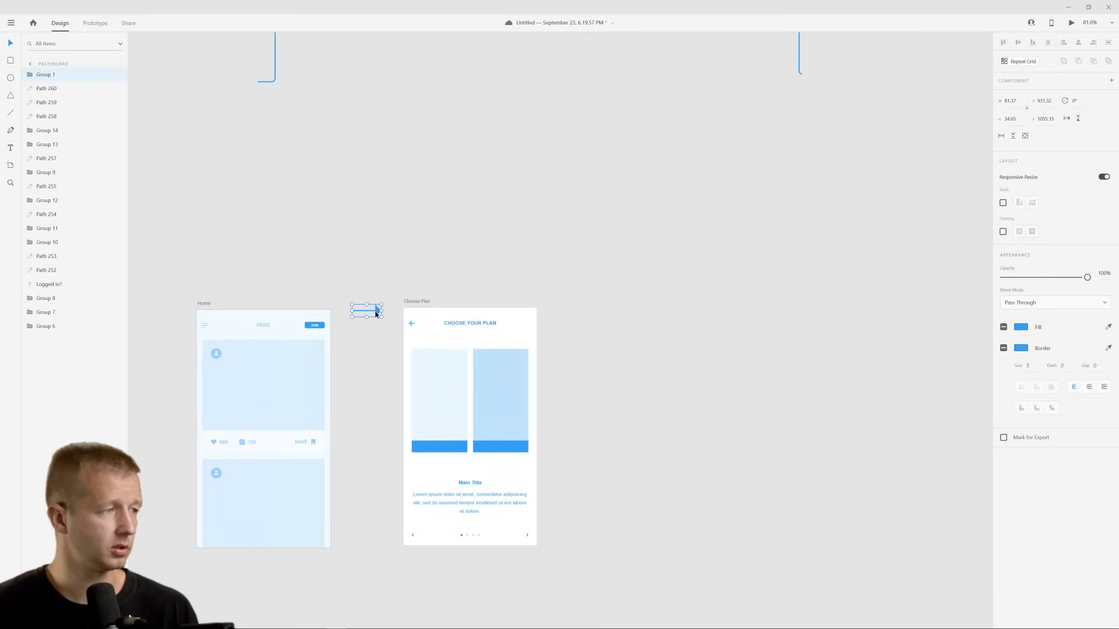
drag(376, 313, 381, 429)
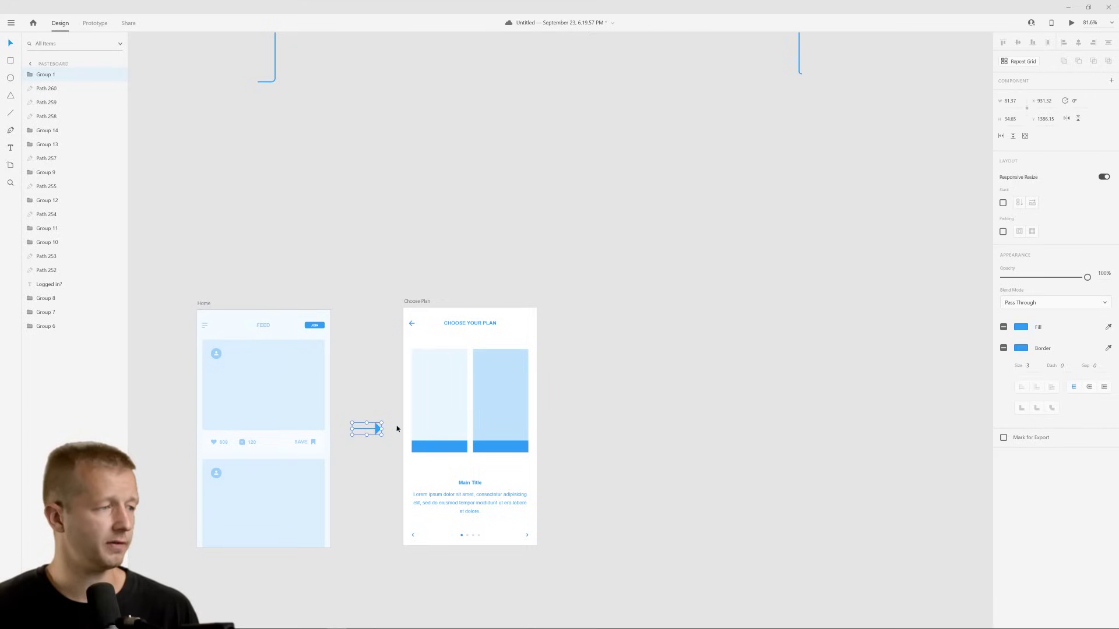
click(597, 352)
Marquee-select the Logged in? flow and place it right of Choose Plan
scroll(580, 310, down, 3)
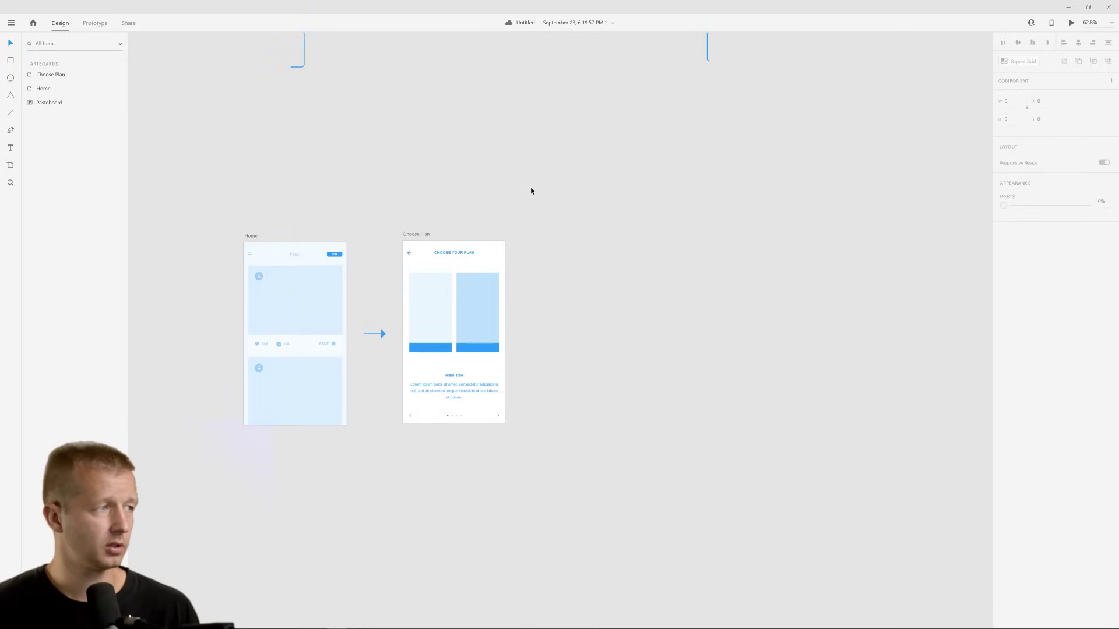
scroll(527, 233, up, 3)
drag(373, 70, 649, 177)
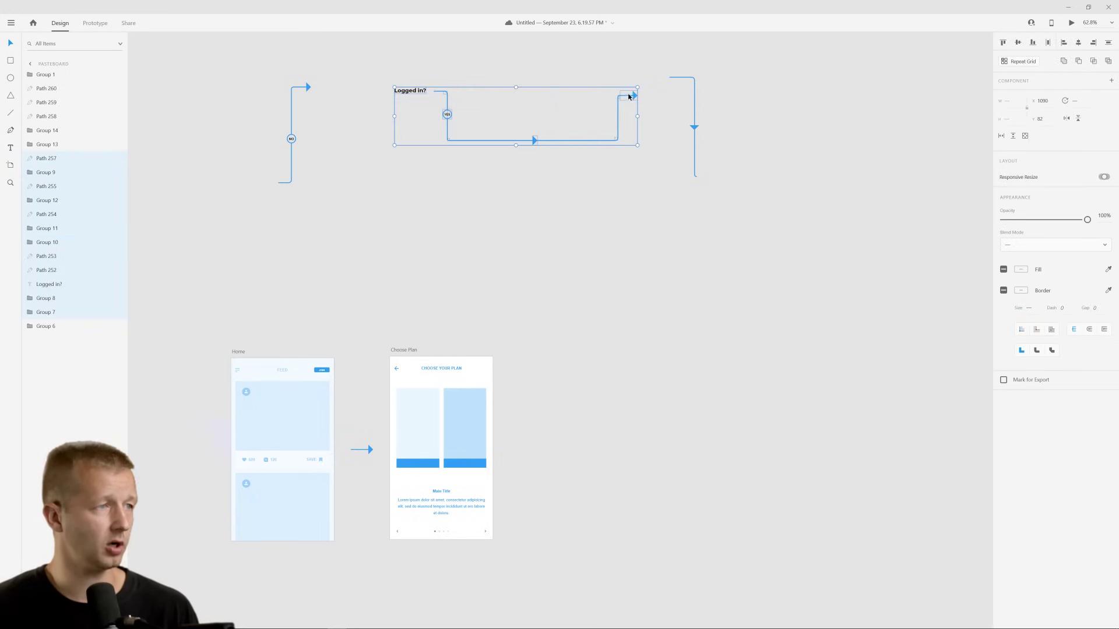
drag(634, 95, 749, 457)
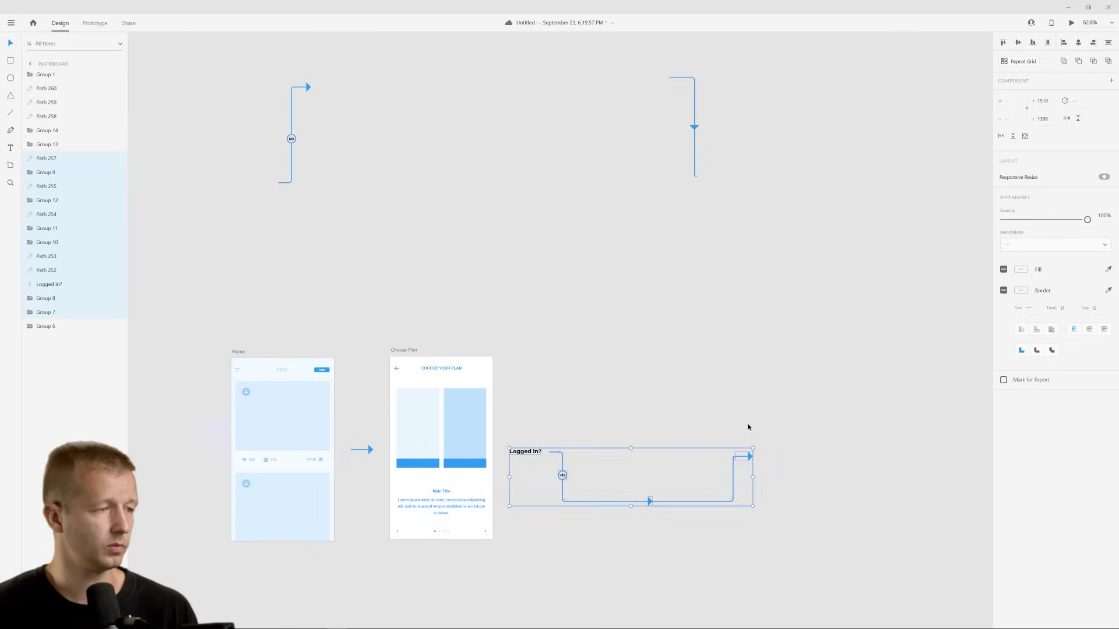
click(749, 427)
scroll(682, 387, down, 2)
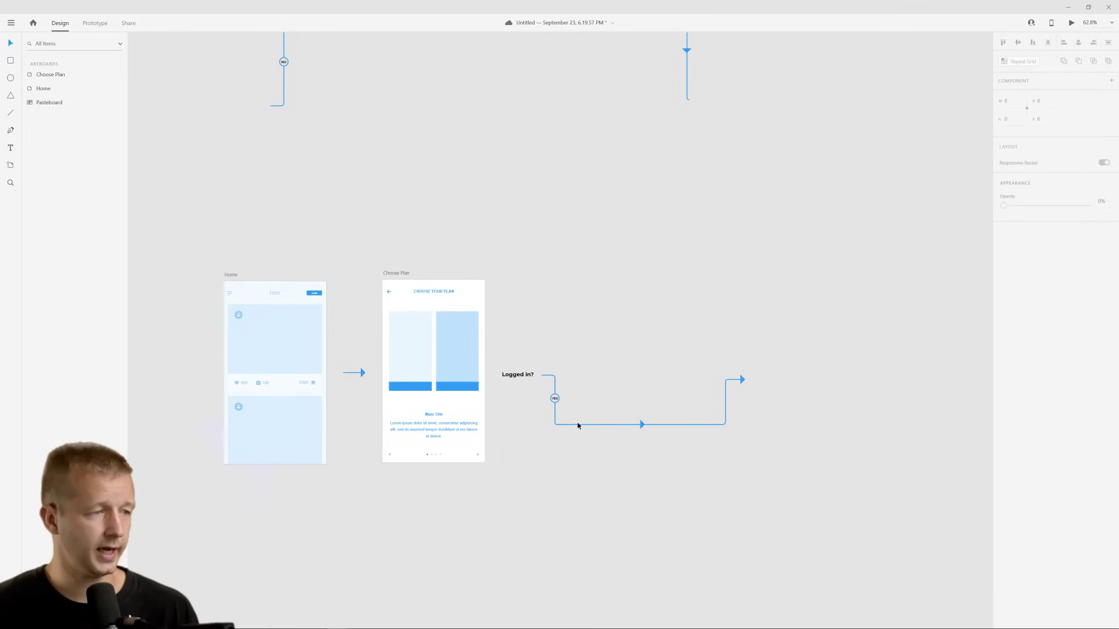
Move the NO connector beside Logged in?, then nudge the NO and YES connectors down
drag(805, 316, 806, 449)
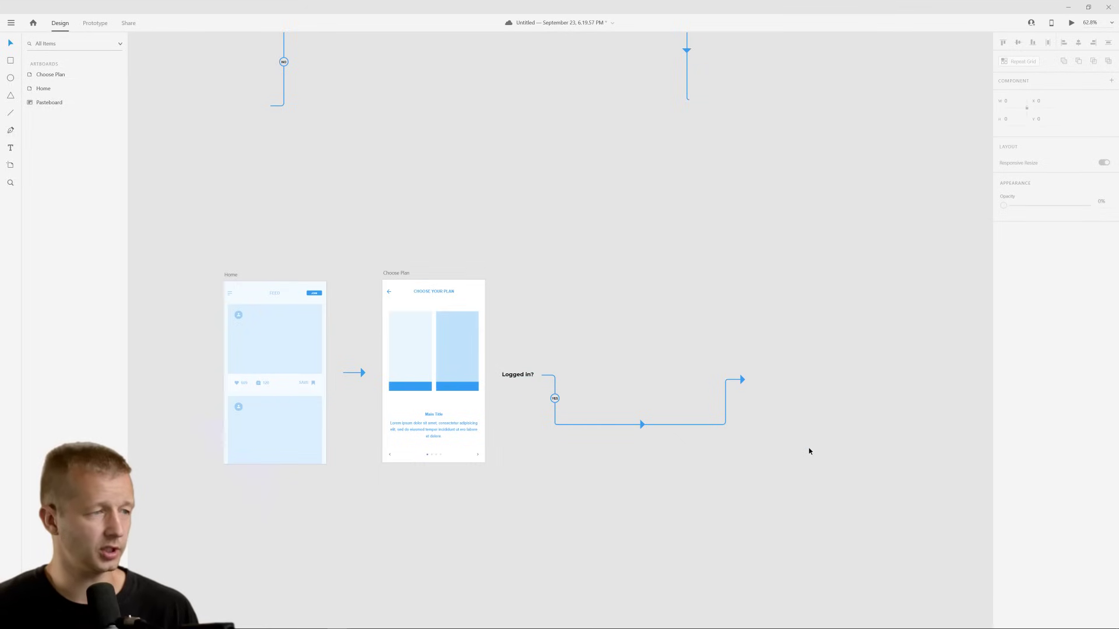
drag(559, 245, 584, 377)
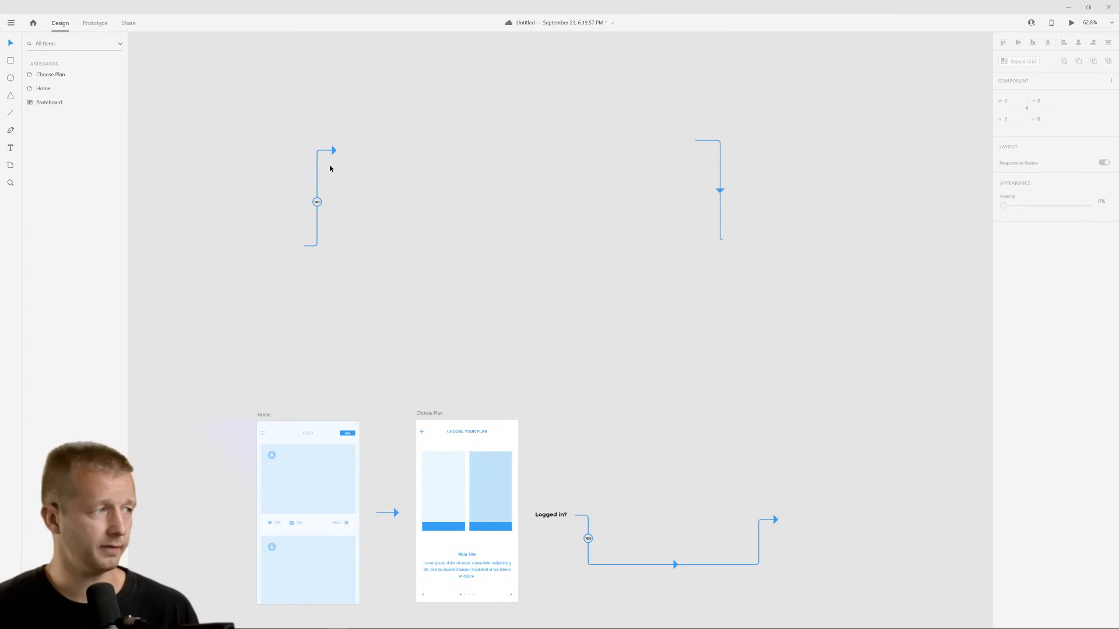
drag(260, 120, 379, 298)
drag(445, 282, 388, 171)
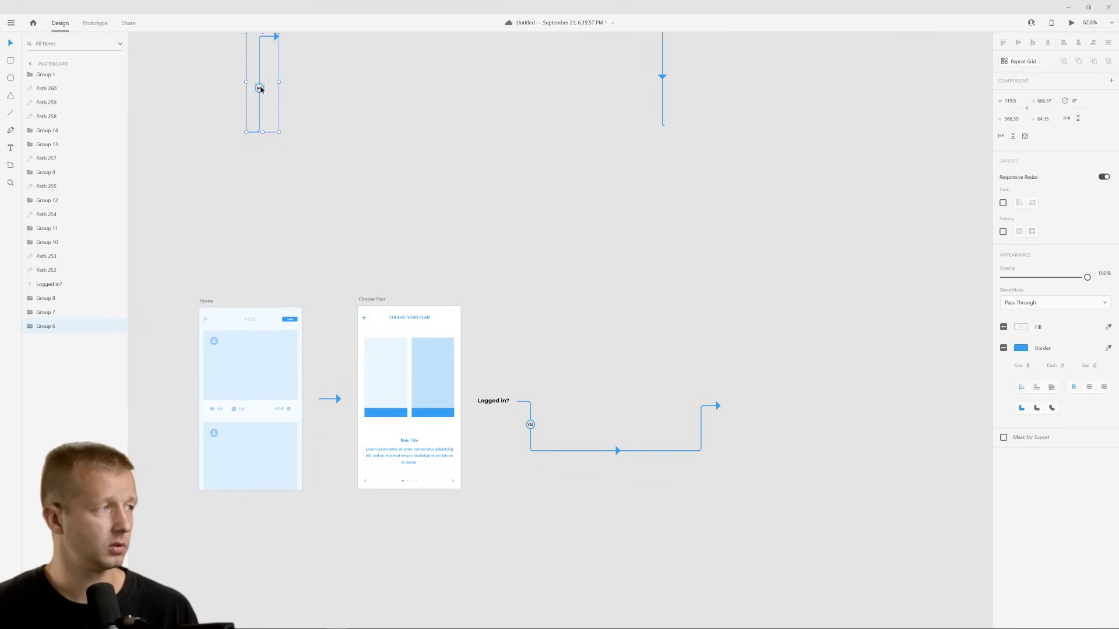
drag(260, 90, 533, 358)
click(600, 353)
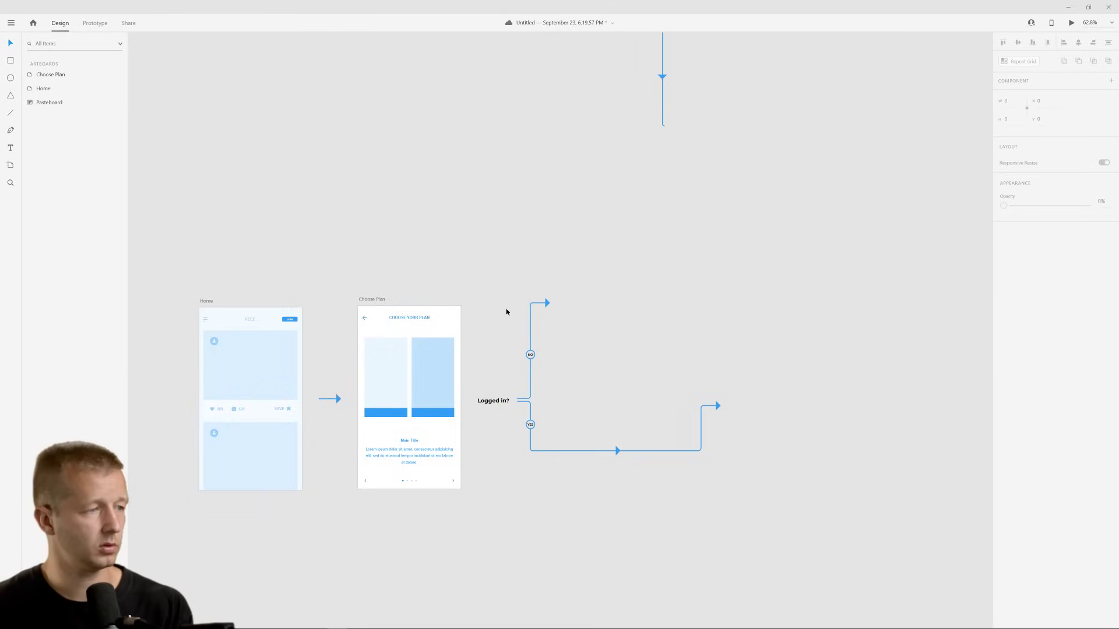
drag(517, 267, 733, 521)
key(Down)
key(Down)
key(Down)
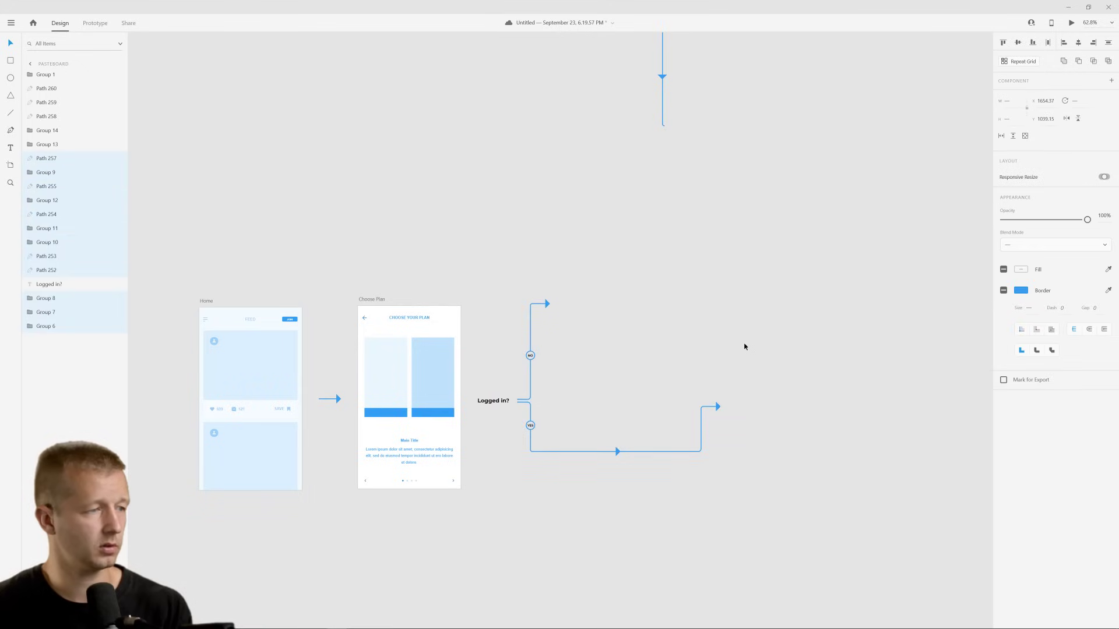
click(744, 345)
scroll(543, 363, up, 5)
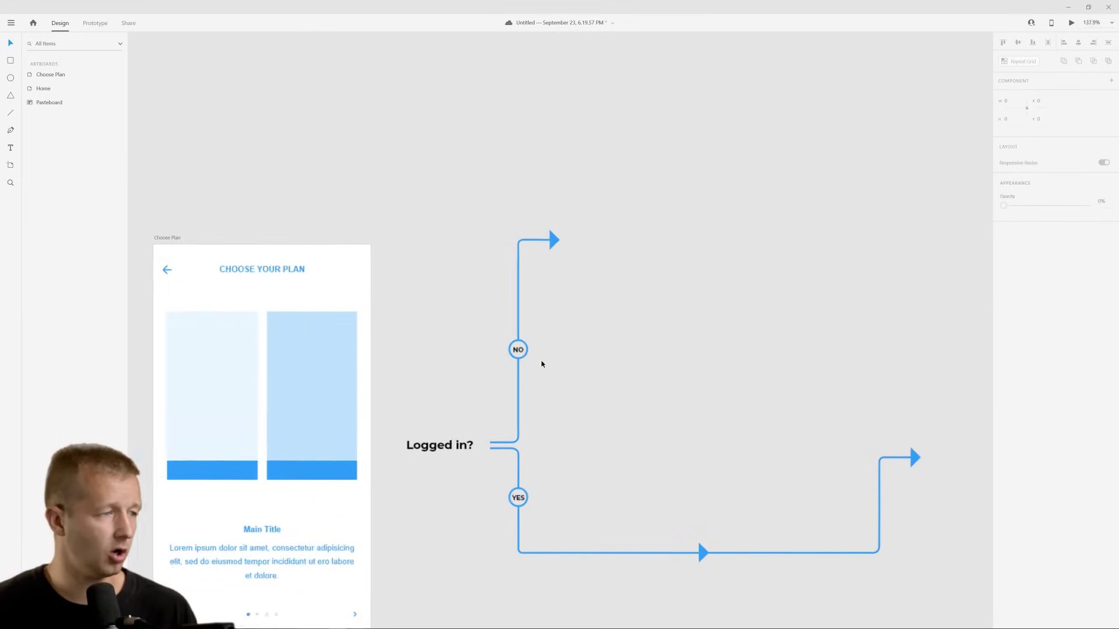
scroll(635, 369, down, 6)
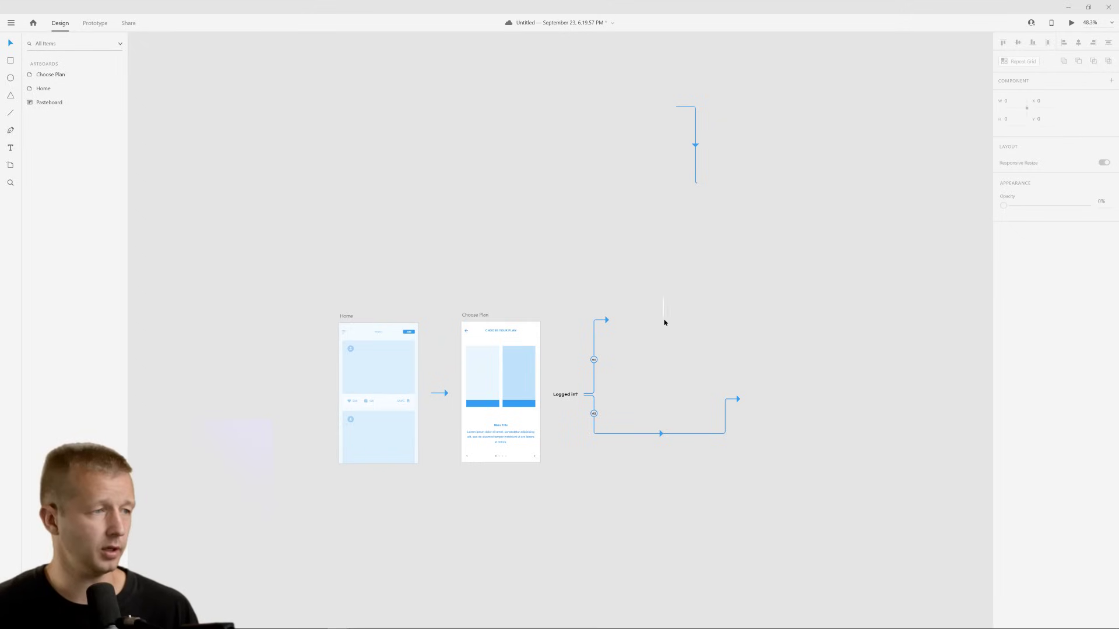
Paste the 1 Sign Up artboard using a temporary artboard and move it to the NO branch end
key(ctrl+v)
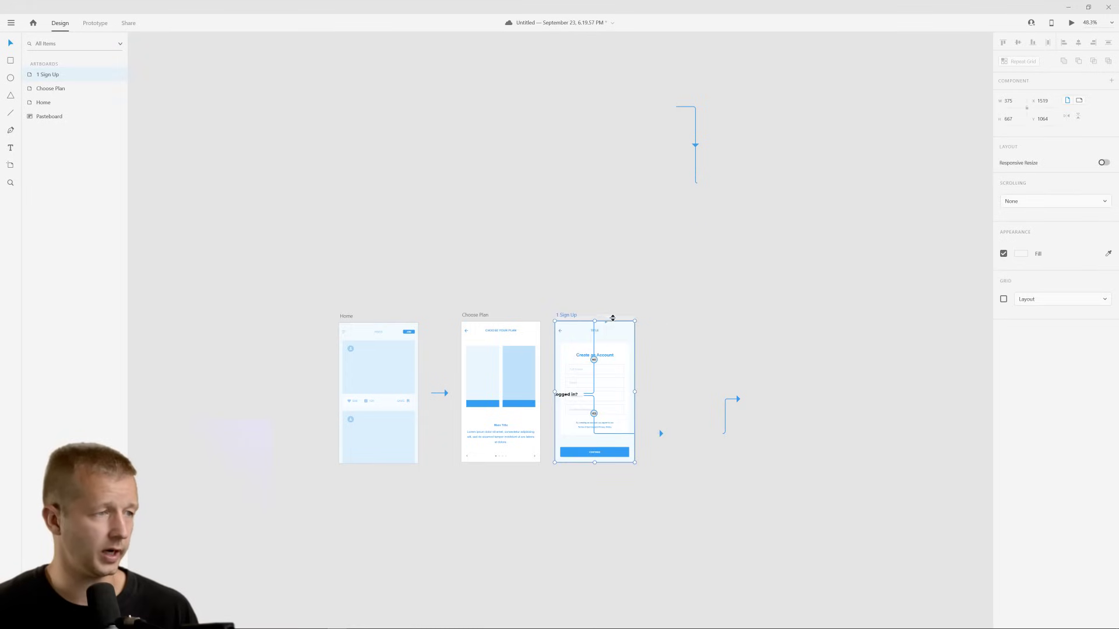
key(ctrl+z)
key(ctrl+v)
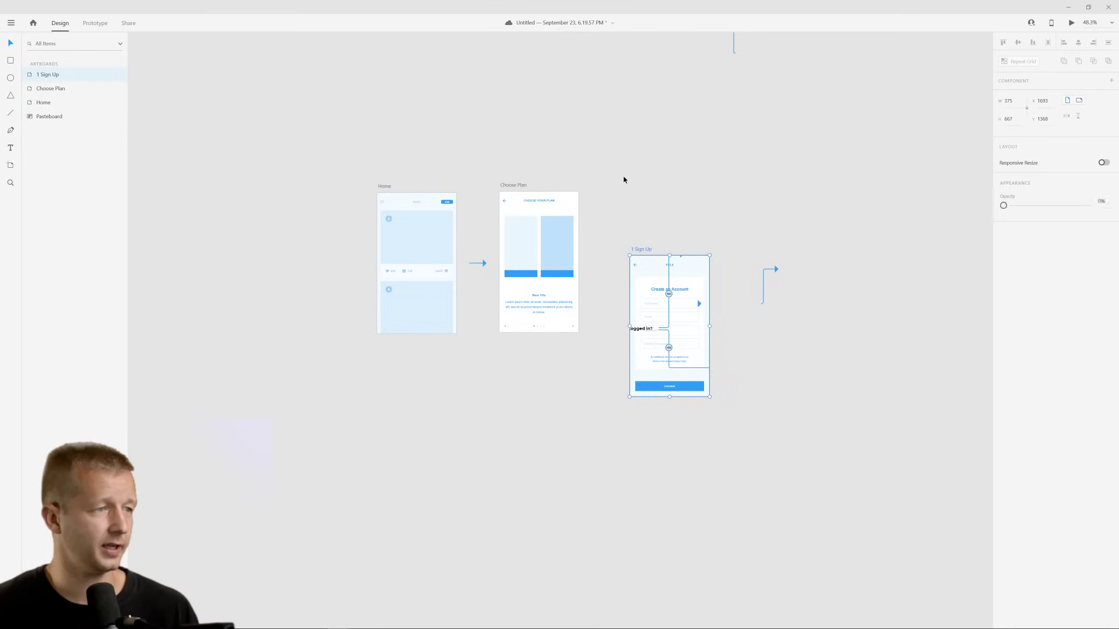
key(ctrl+z)
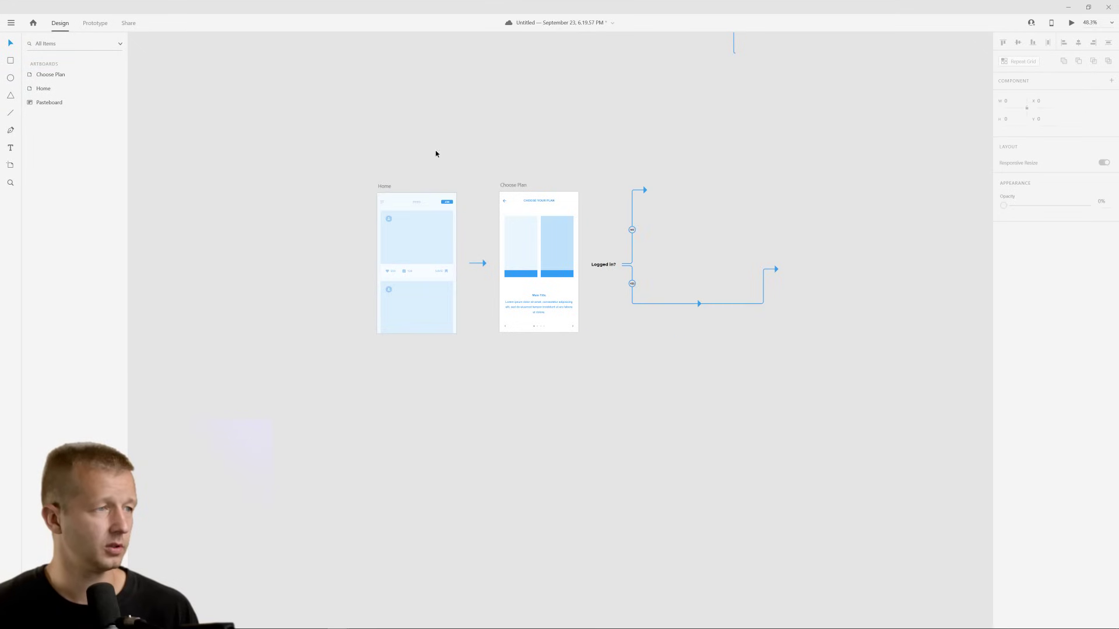
click(10, 165)
drag(398, 408, 425, 465)
key(ctrl+v)
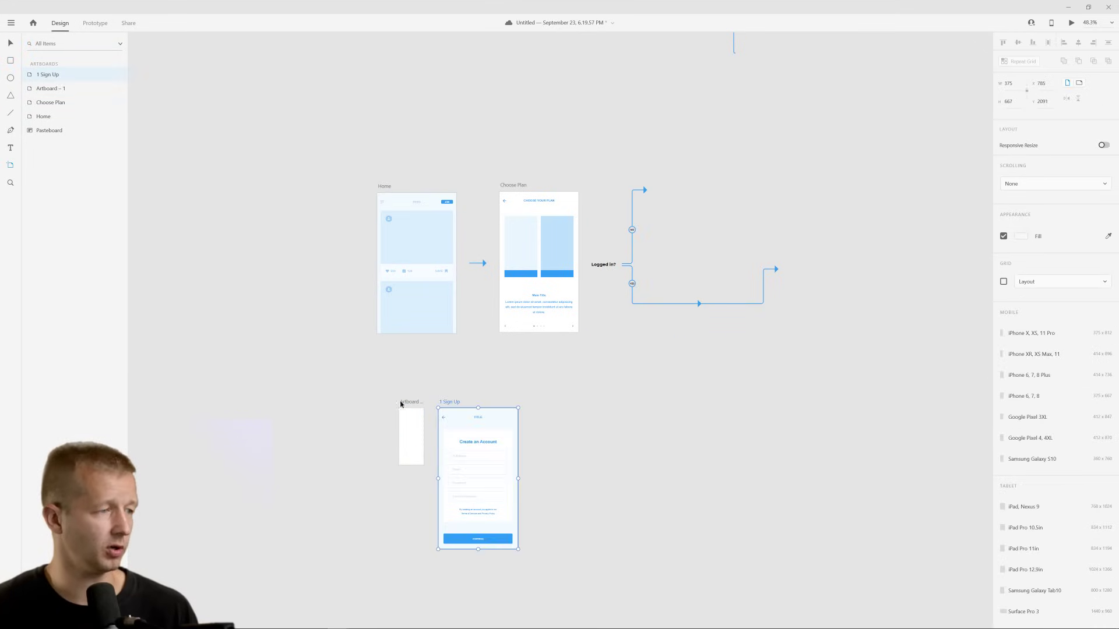
drag(449, 400, 676, 138)
Delete the temporary blank Artboard – 1
click(605, 396)
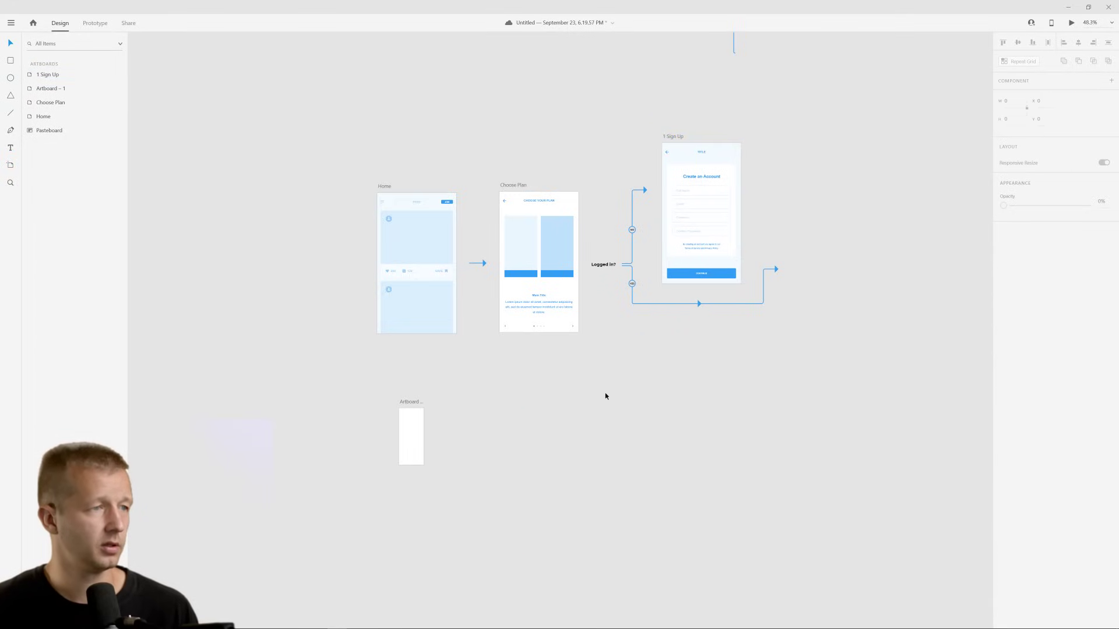
click(395, 403)
key(Delete)
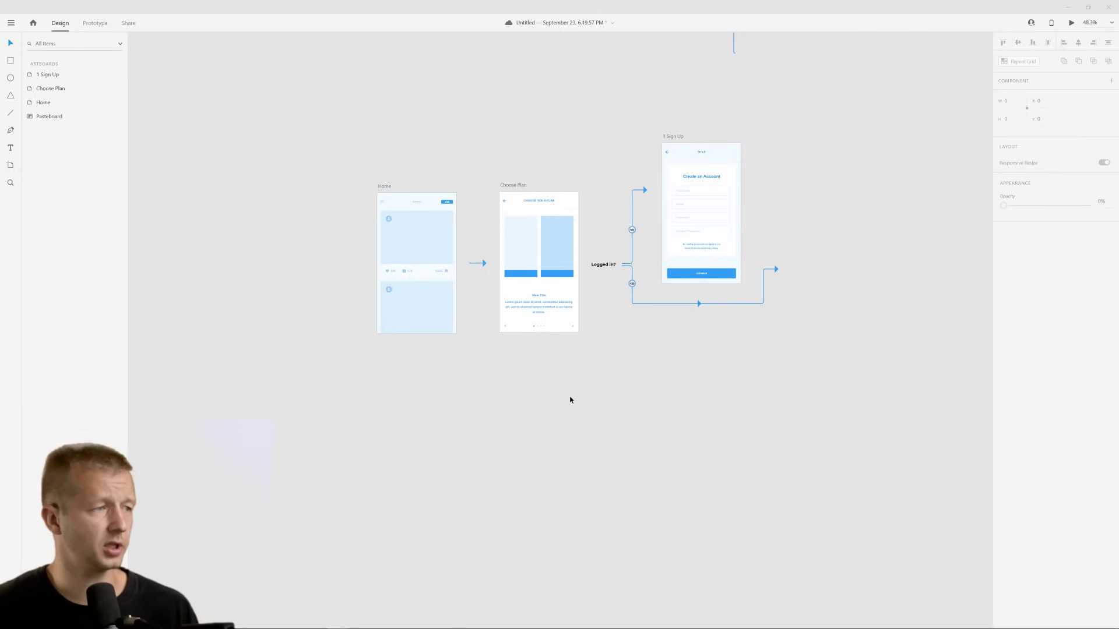
Paste the Home Page caption below the Home artboard and raise its title slightly
click(384, 187)
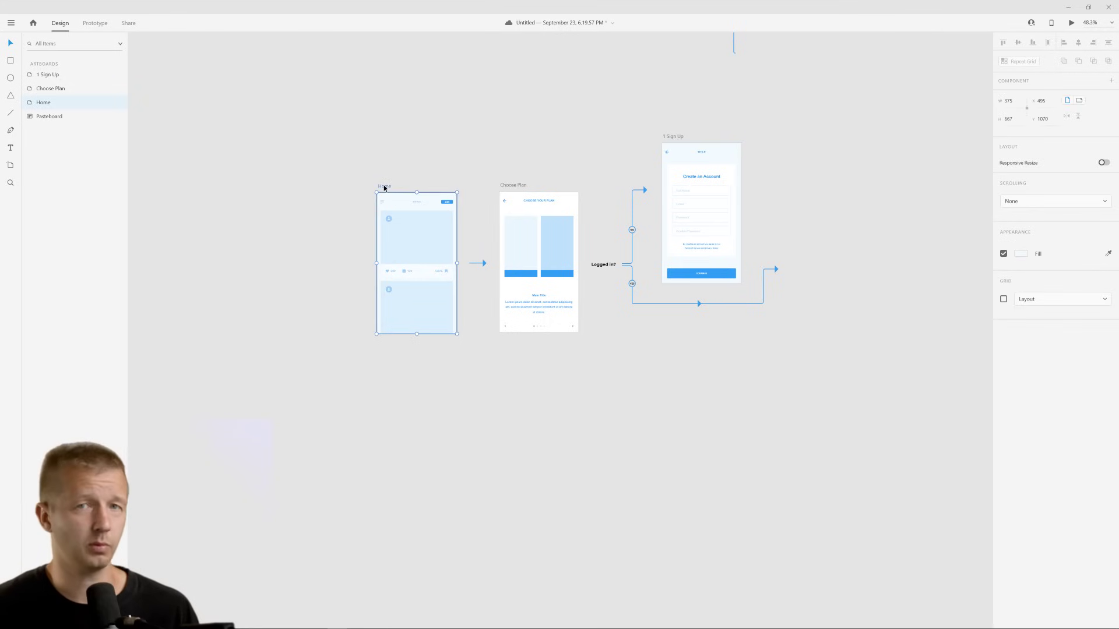
key(ctrl+v)
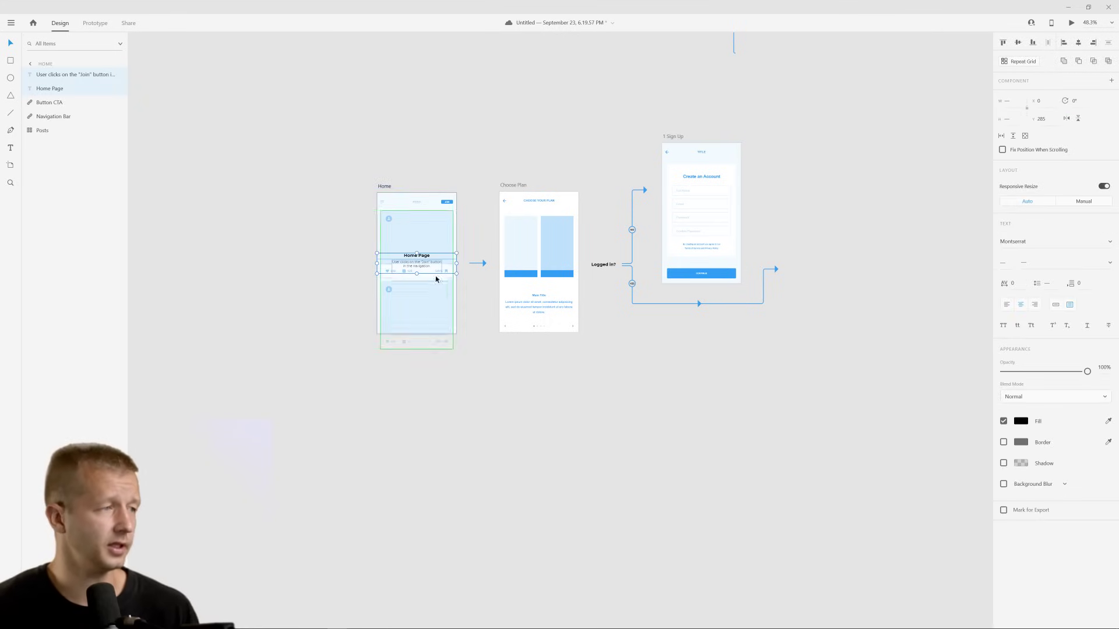
drag(420, 256, 422, 350)
click(414, 378)
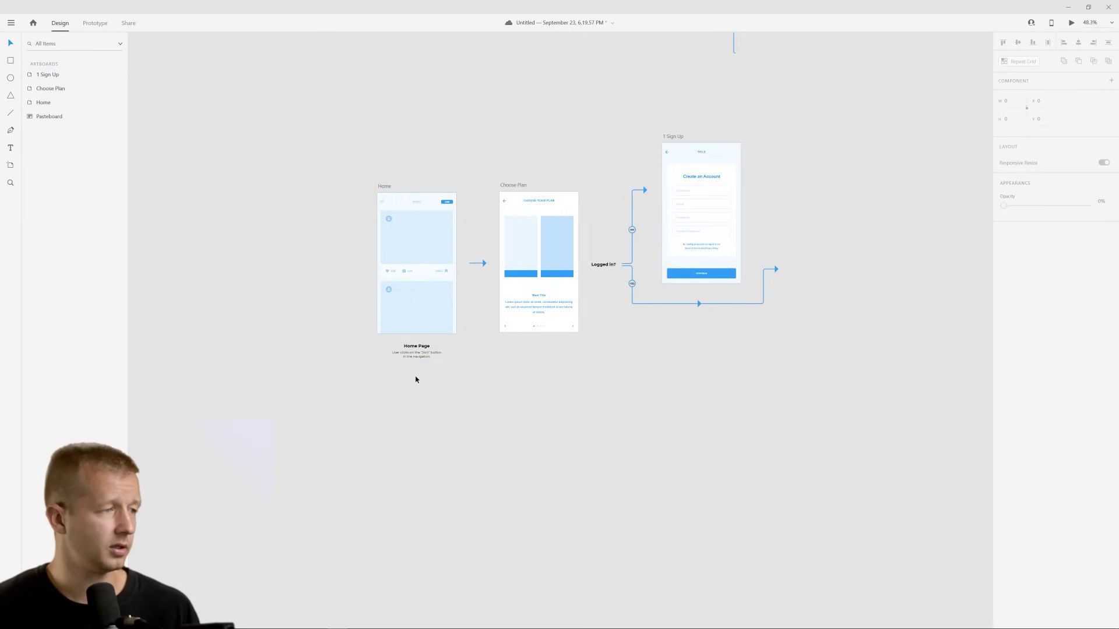
scroll(415, 377, up, 4)
double_click(466, 313)
drag(442, 310, 438, 302)
click(509, 350)
click(440, 325)
click(562, 344)
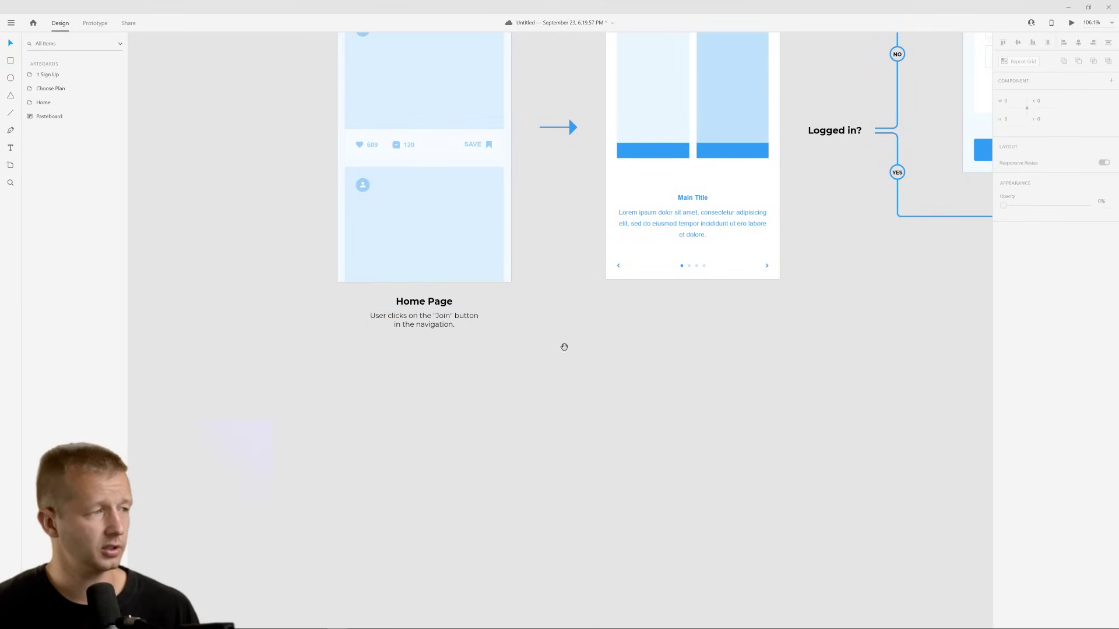
Place the Choose Plan caption beneath the Choose Plan artboard
scroll(562, 344, up, 3)
scroll(562, 345, right, 1)
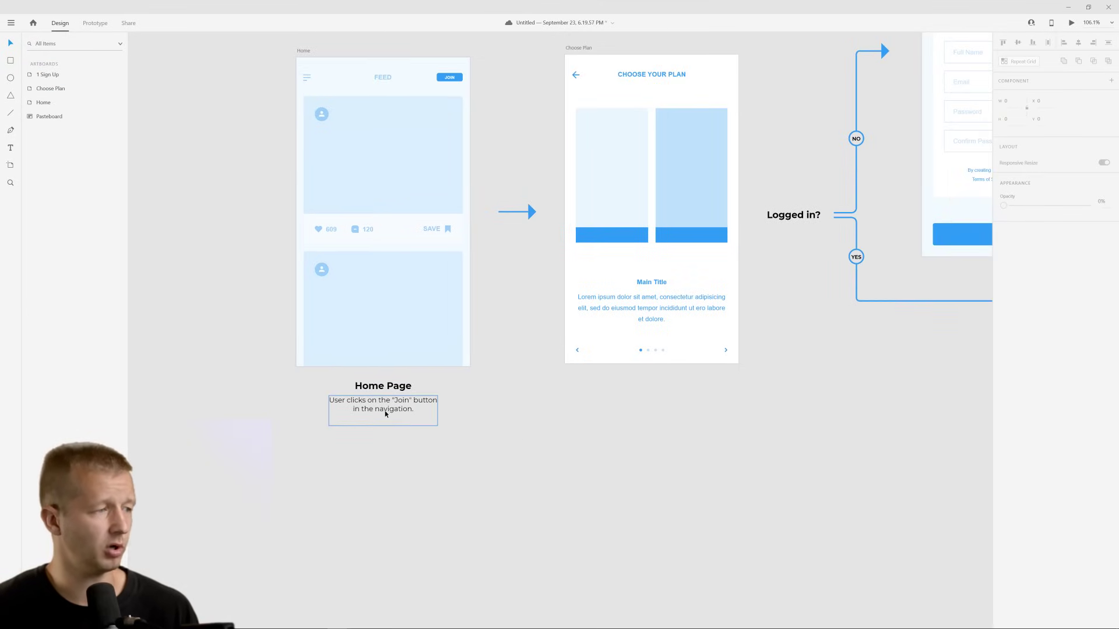
scroll(507, 424, down, 3)
drag(503, 429, 413, 398)
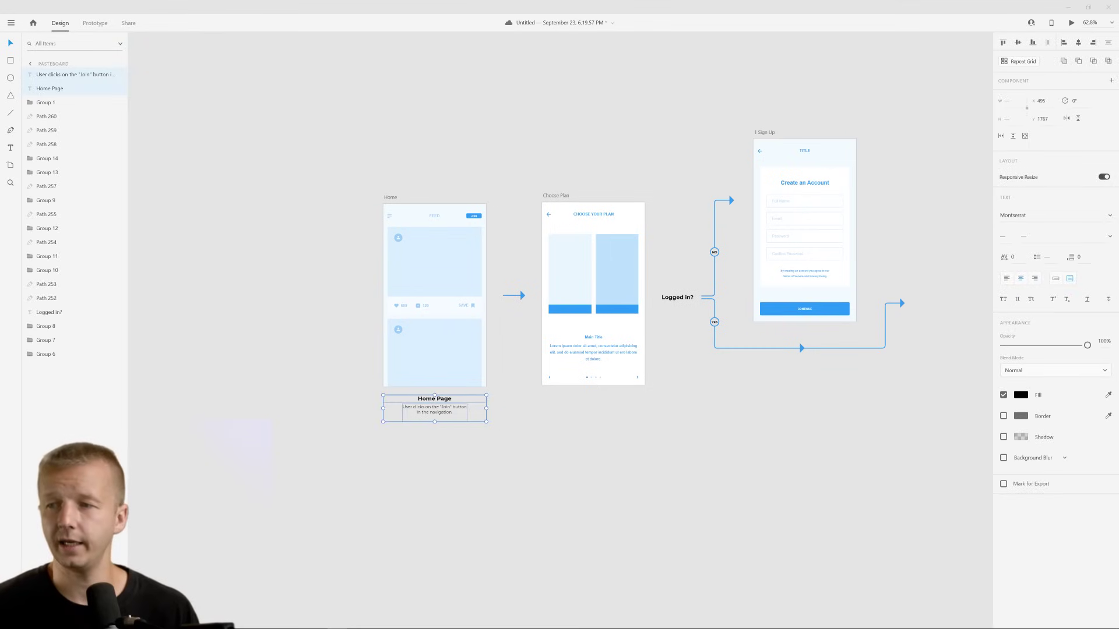
click(512, 430)
text(Choose Plan This page will present the 2 different tiers for DesignCourse subscriptions.)
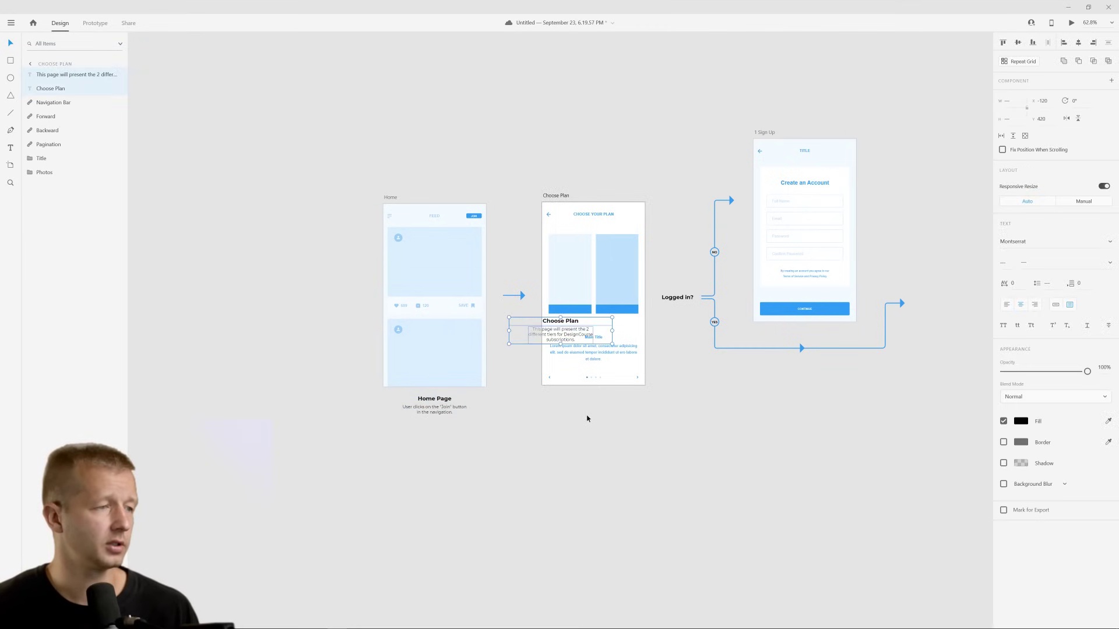
drag(549, 330, 586, 403)
click(725, 439)
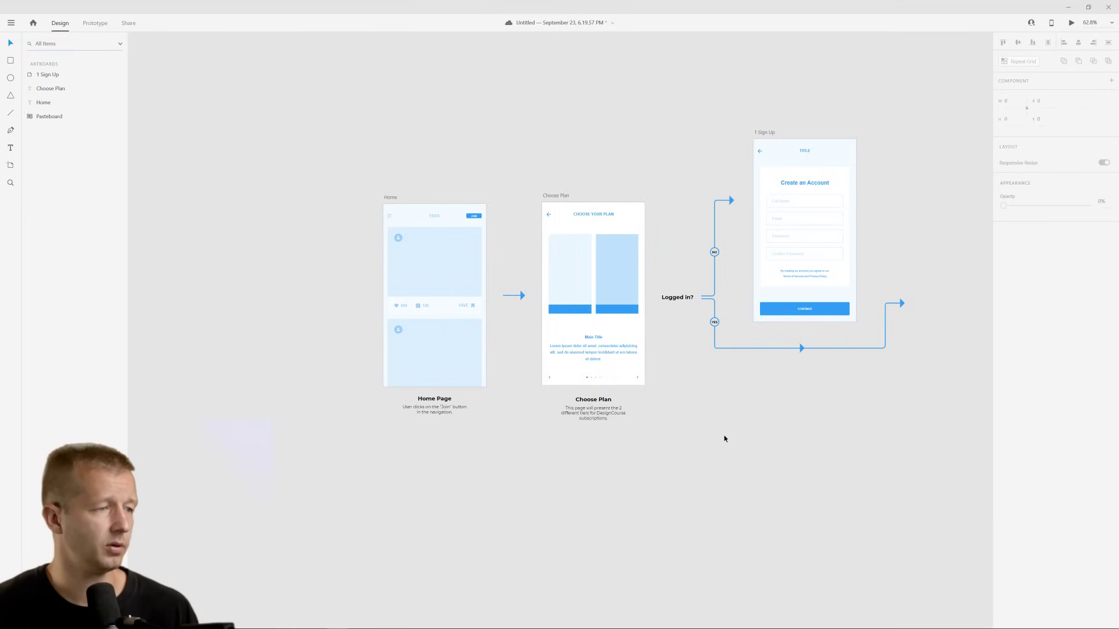
Raise 1 Sign Up slightly and place the User Creates Account caption beneath it
scroll(542, 434, up, 5)
scroll(606, 385, down, 4)
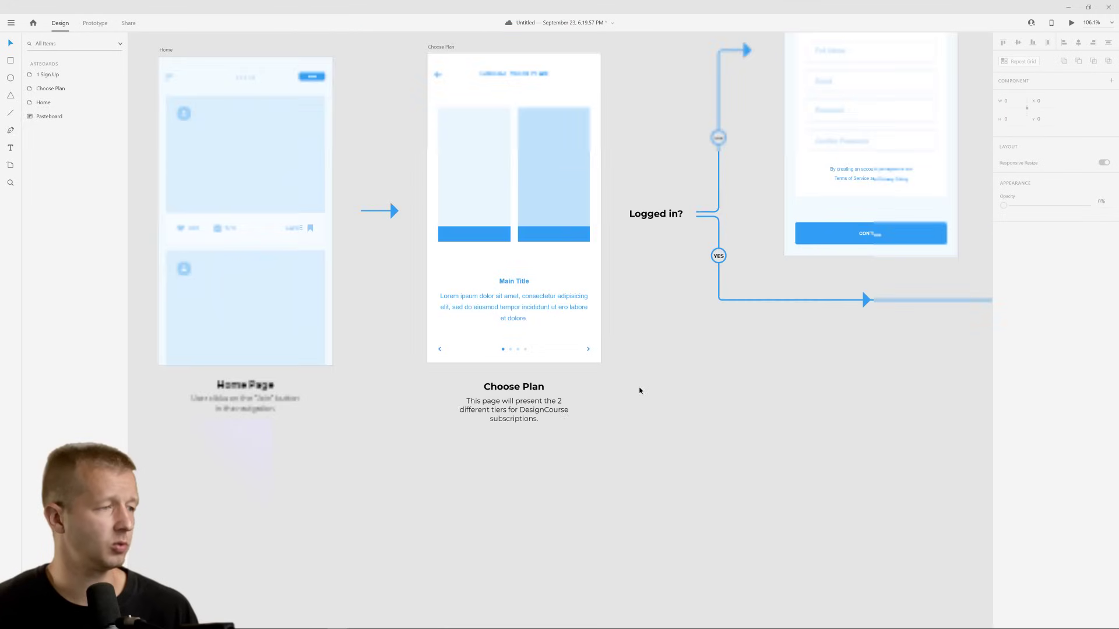
drag(639, 387, 609, 439)
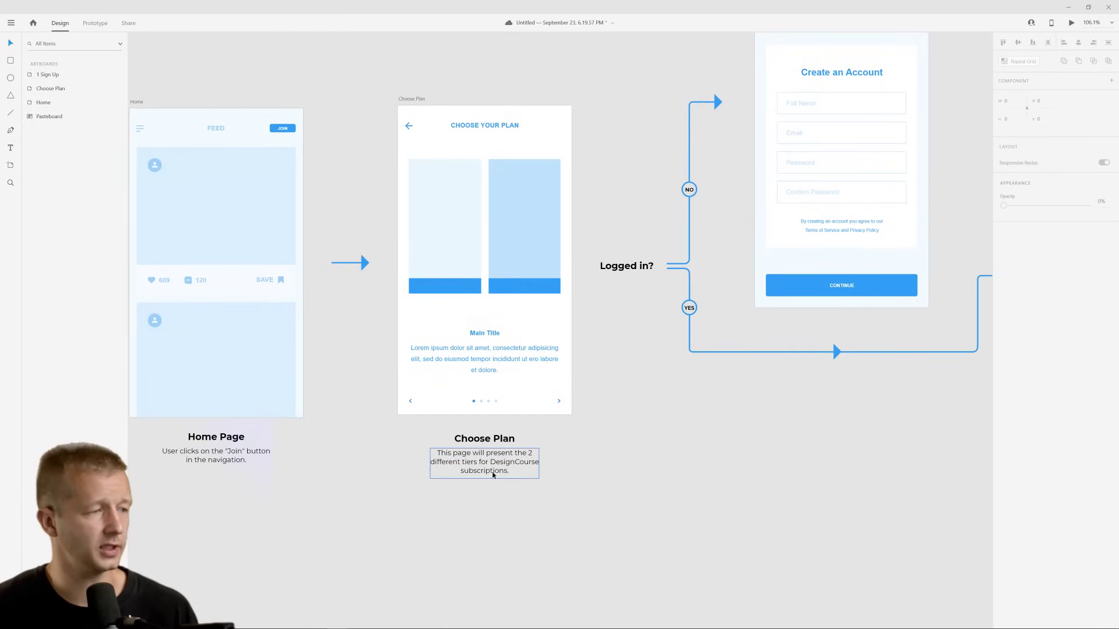
drag(769, 440, 535, 527)
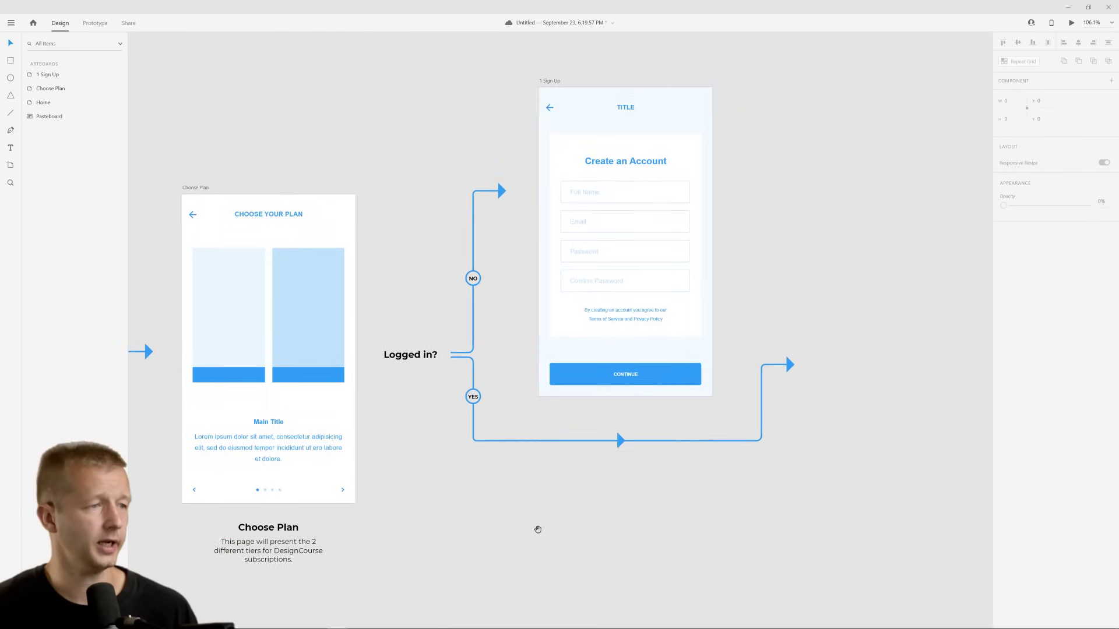
scroll(645, 506, down, 3)
drag(597, 178, 595, 149)
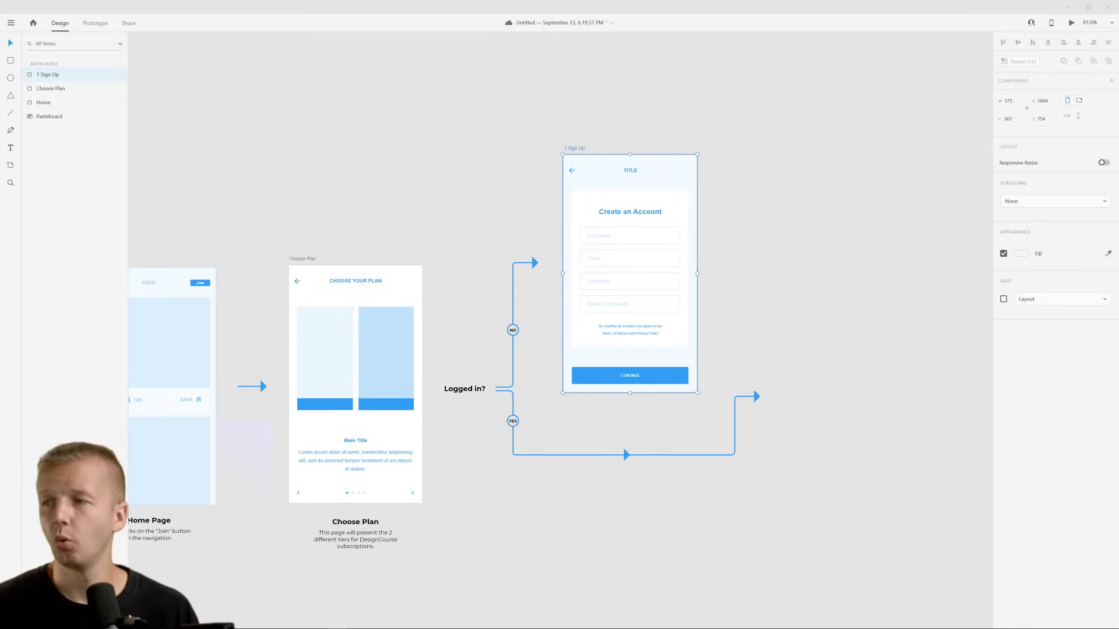
key(ctrl+v)
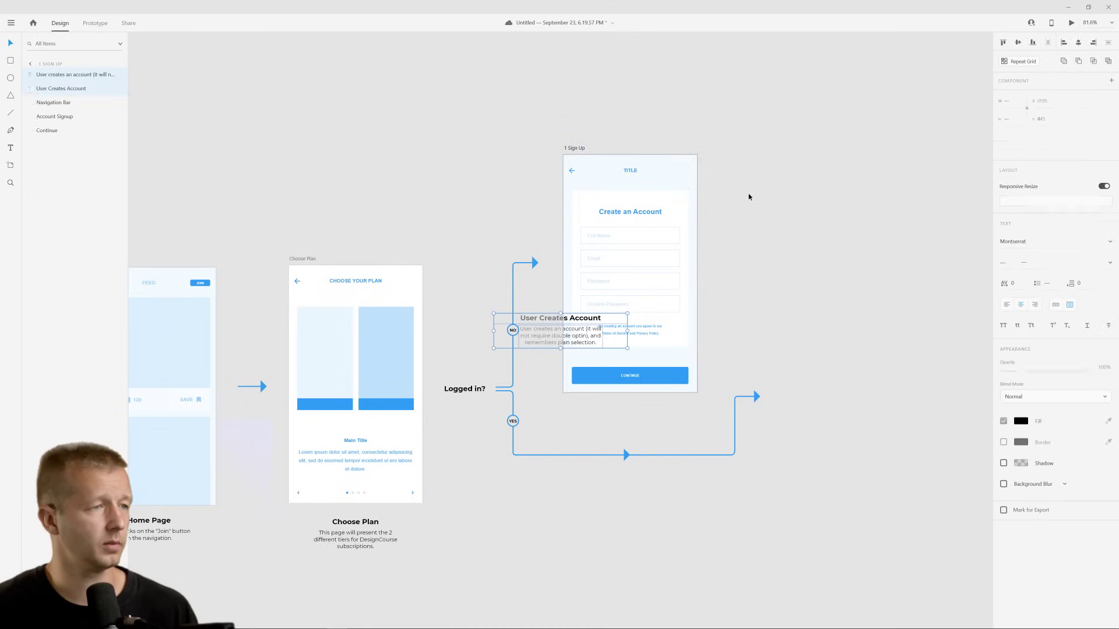
drag(577, 319, 636, 410)
click(749, 280)
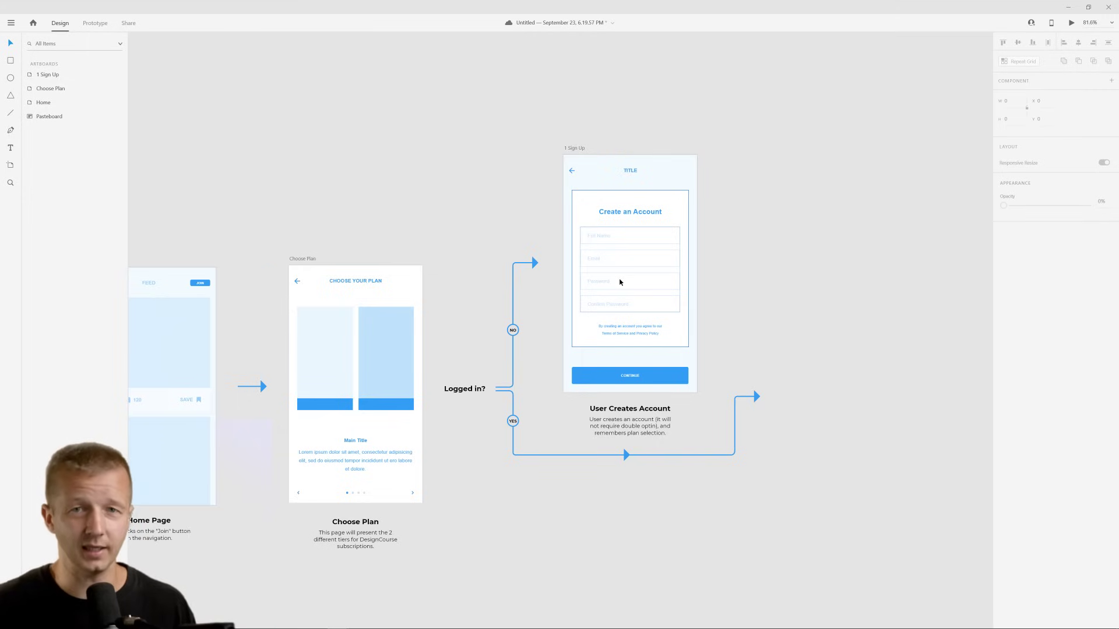
Save the document
key(ctrl+s)
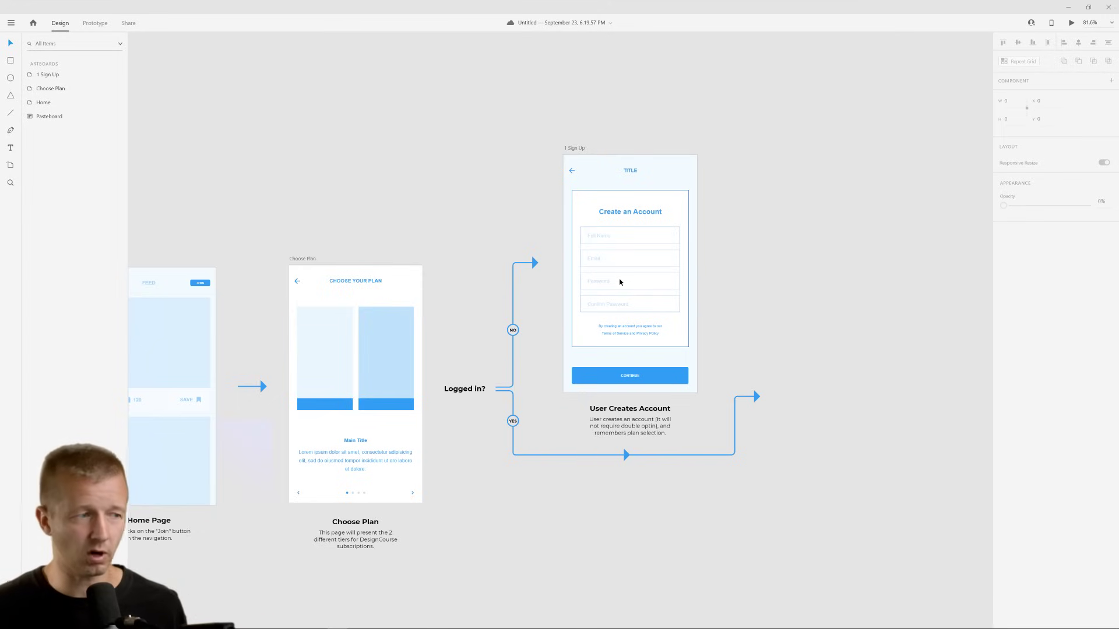
scroll(813, 316, left, 3)
scroll(813, 316, down, 2)
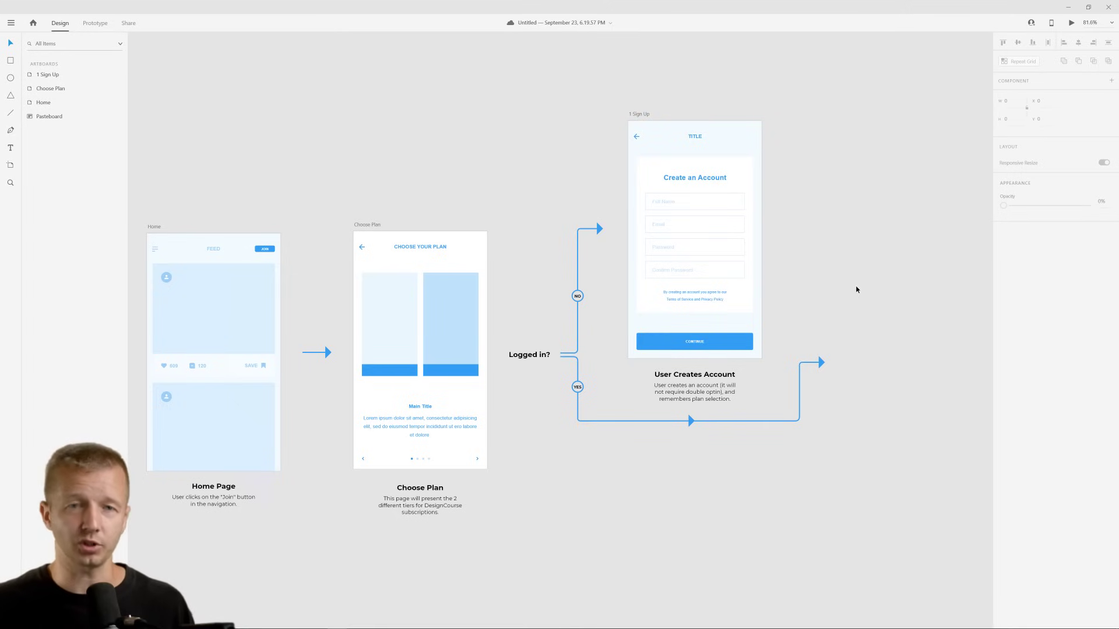
Group the new top connector paths with Ctrl+G and nudge the group right
scroll(880, 236, right, 3)
scroll(880, 236, down, 2)
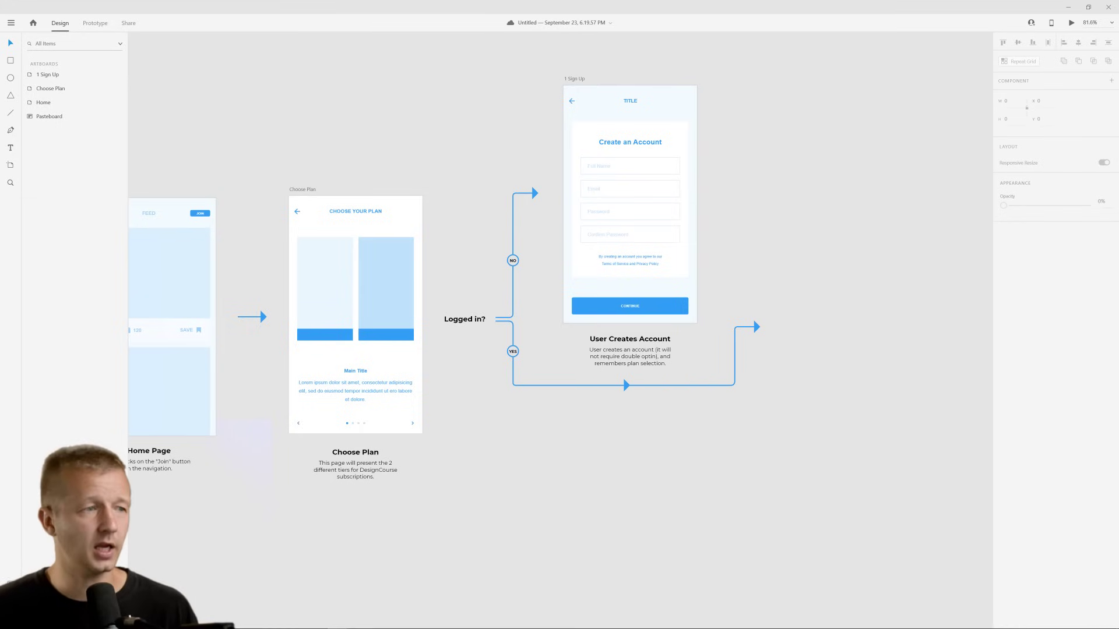
scroll(979, 178, down, 5)
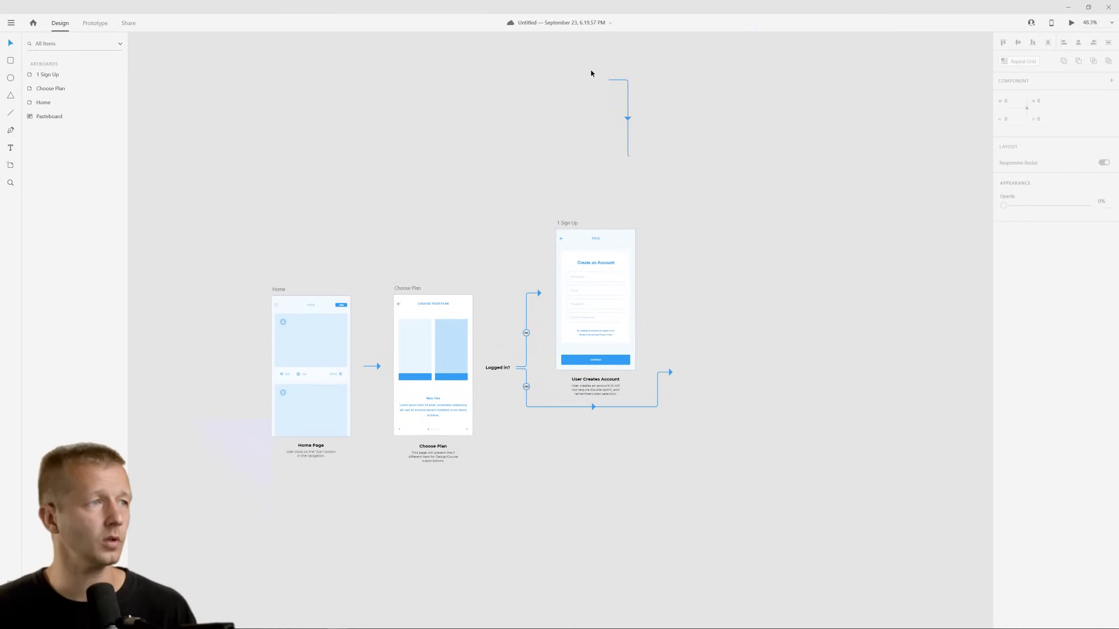
drag(592, 72, 634, 142)
key(Escape)
drag(593, 59, 668, 175)
drag(626, 119, 690, 270)
key(Escape)
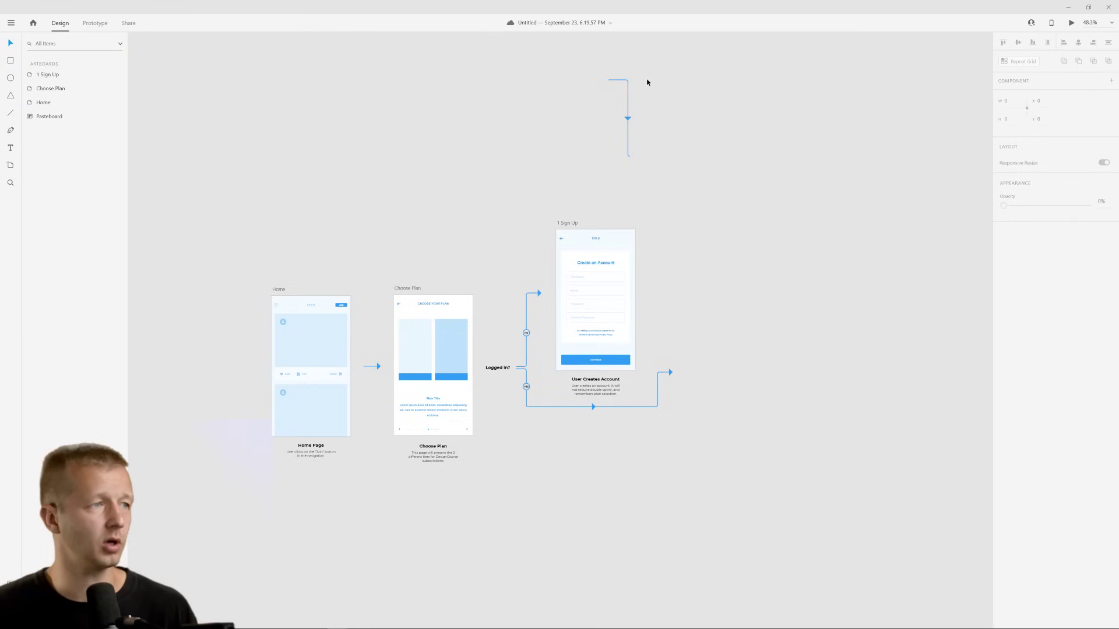
drag(647, 82, 657, 337)
key(ctrl+g)
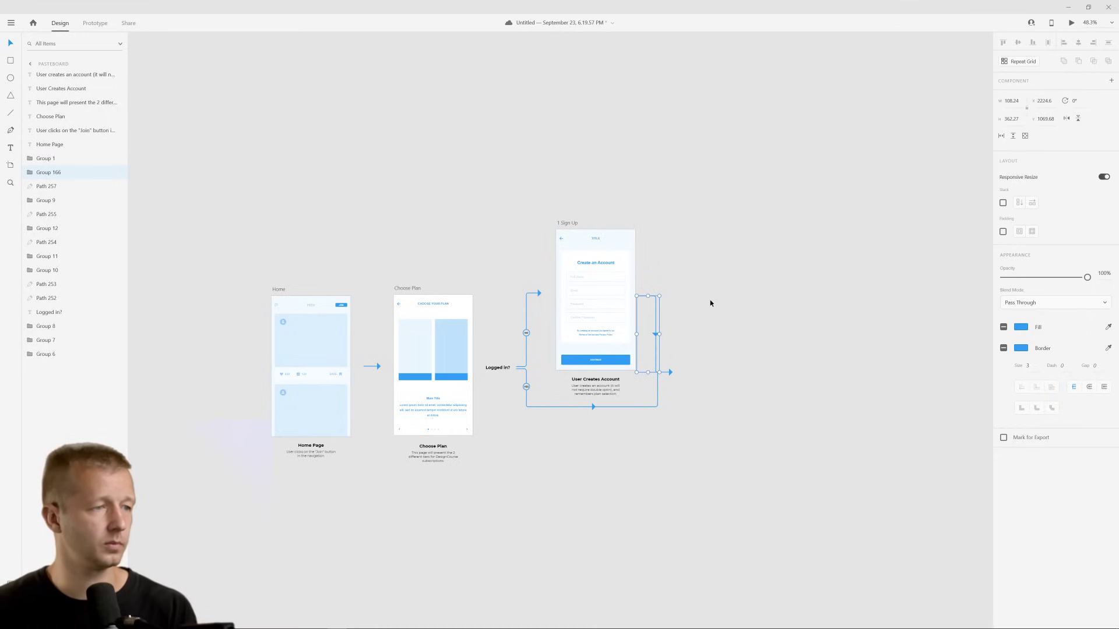
key(Right)
key(Right)
key(Right)
key(Right)
key(Right)
key(Right)
key(Right)
key(Right)
click(703, 275)
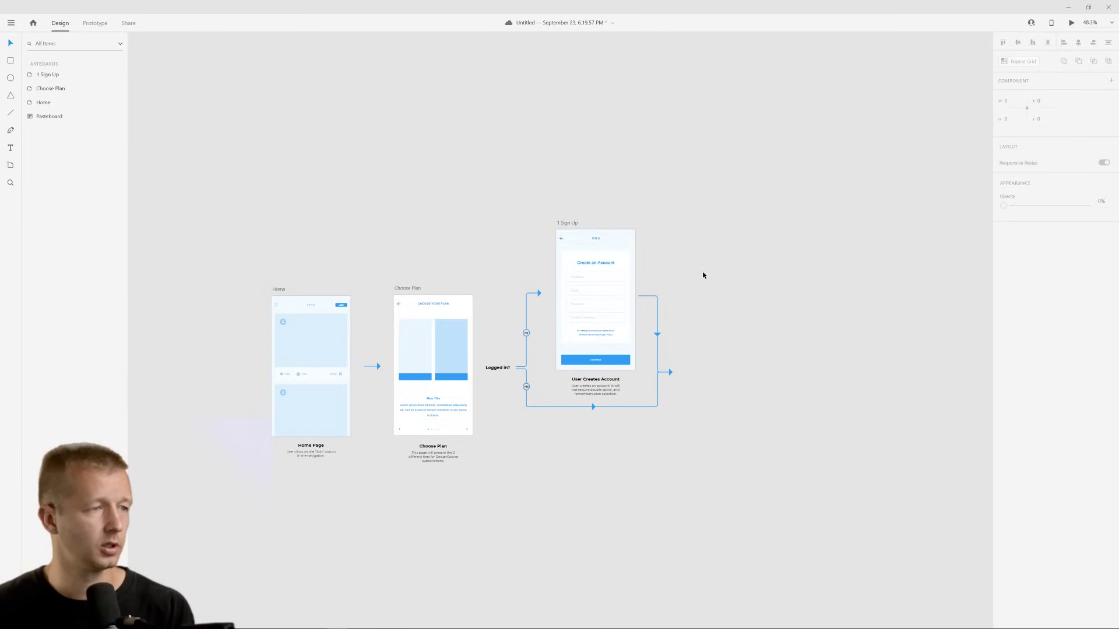
Shift the 1 Sign Up screen and its User Creates Account caption slightly left
drag(570, 224, 565, 223)
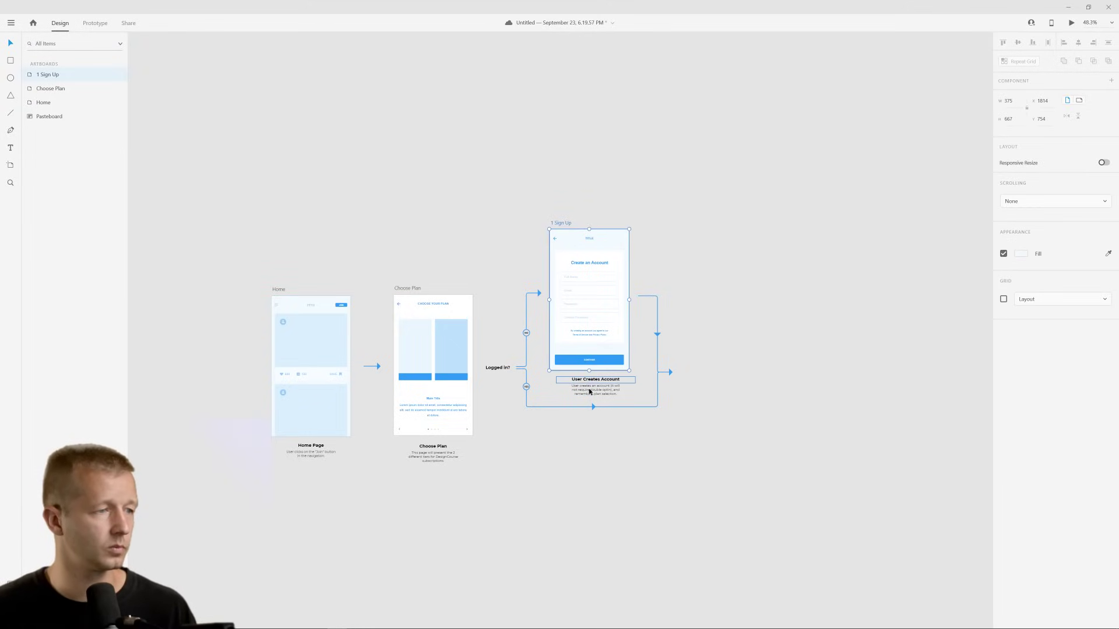
click(595, 386)
shift+click(596, 379)
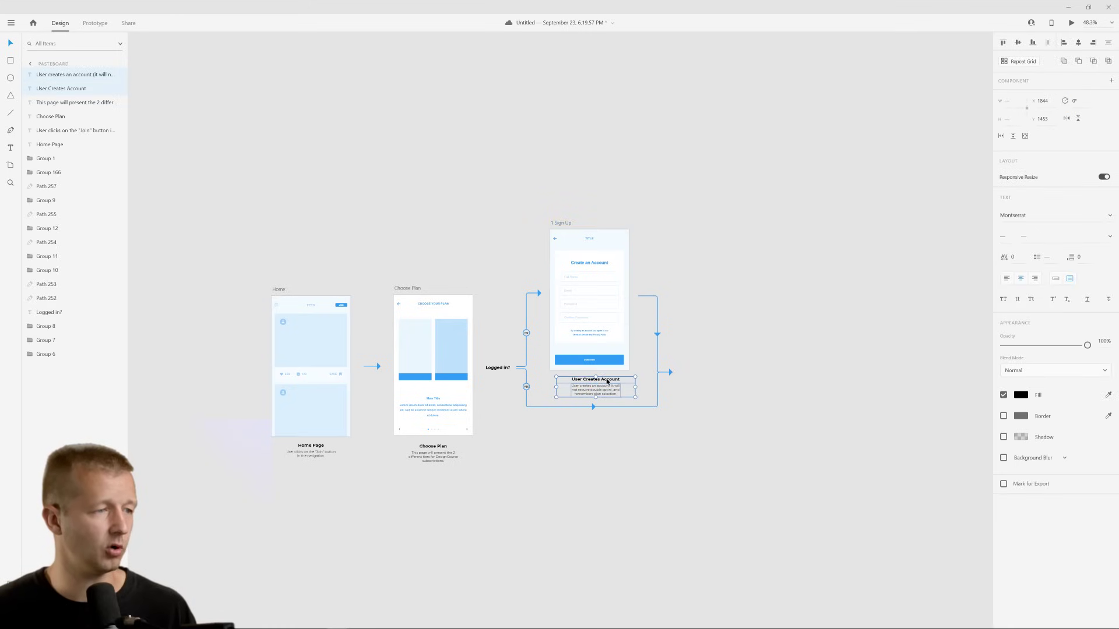
drag(607, 383, 603, 382)
click(624, 417)
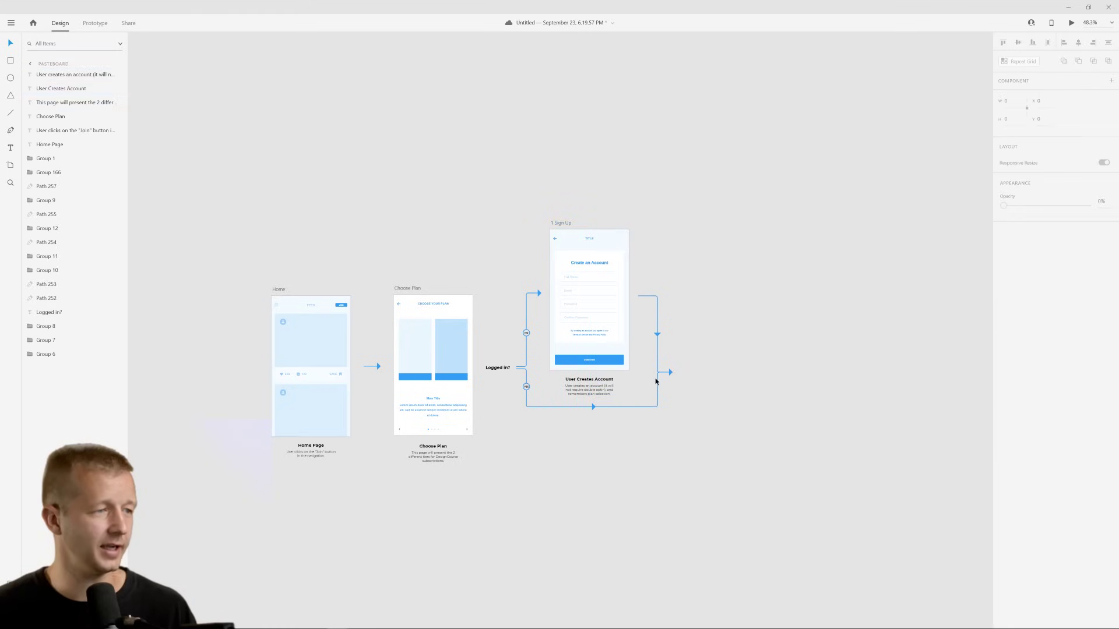
scroll(591, 456, up, 3)
scroll(591, 456, left, 3)
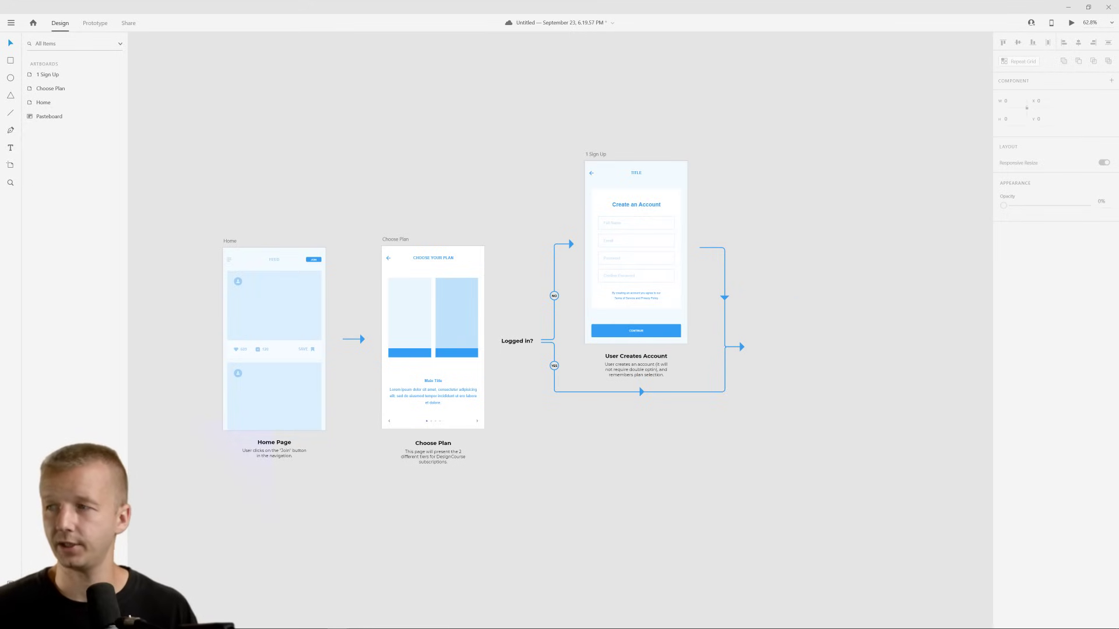
Paste the Payment selection screen and move it to the right of 1 Sign Up
drag(863, 277, 599, 233)
scroll(381, 402, left, 8)
scroll(382, 402, down, 2)
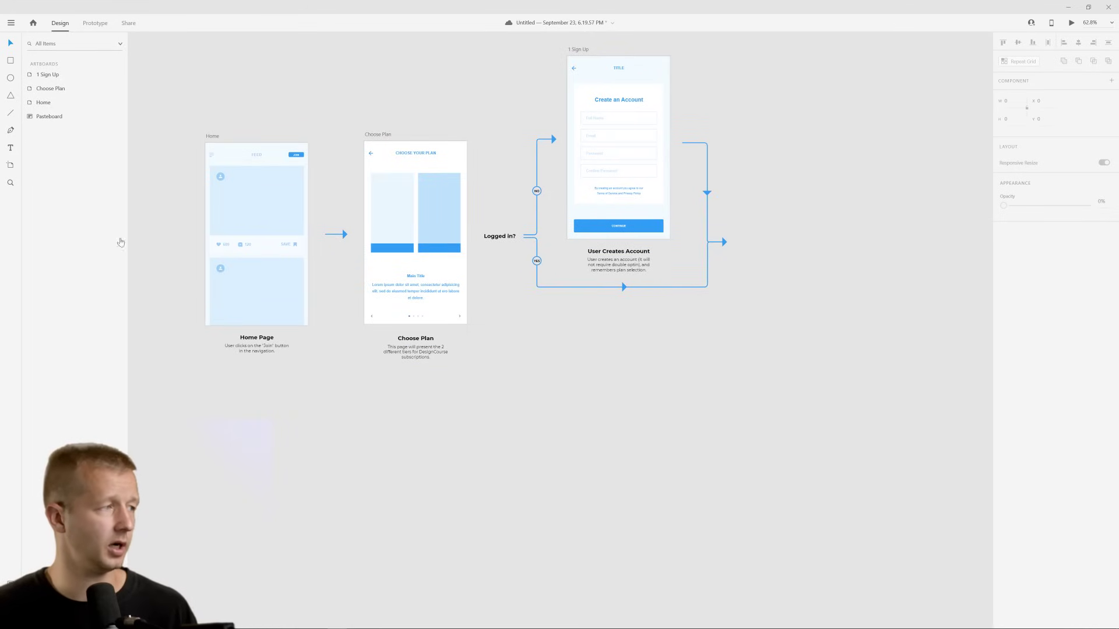
click(11, 165)
click(593, 468)
key(ctrl+v)
scroll(705, 460, down, 5)
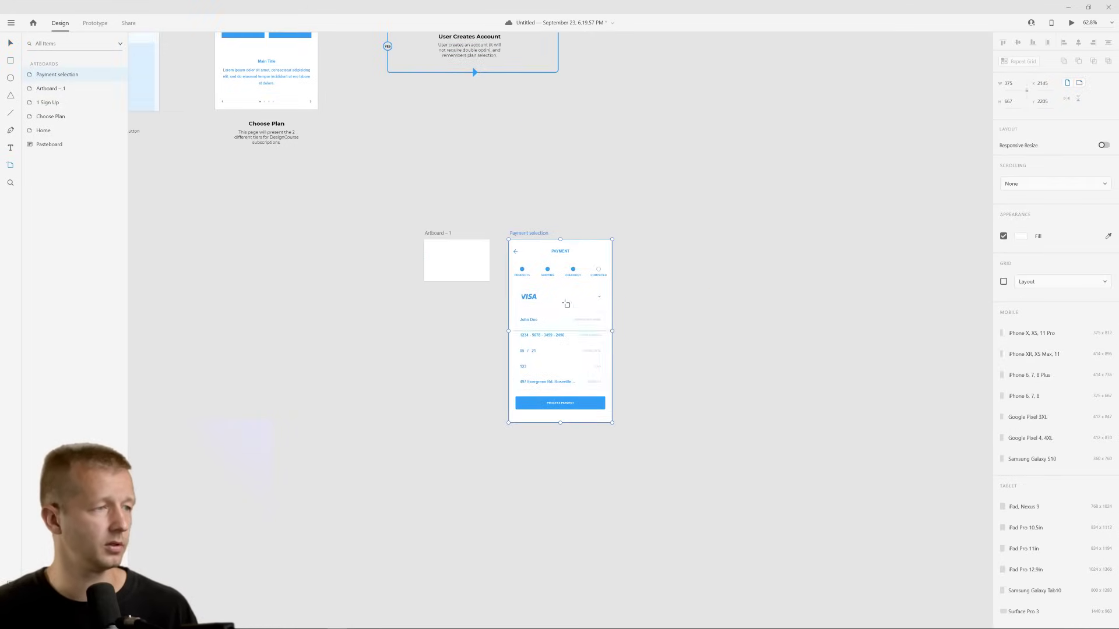
scroll(585, 435, up, 5)
key(v)
drag(573, 474, 656, 163)
click(743, 176)
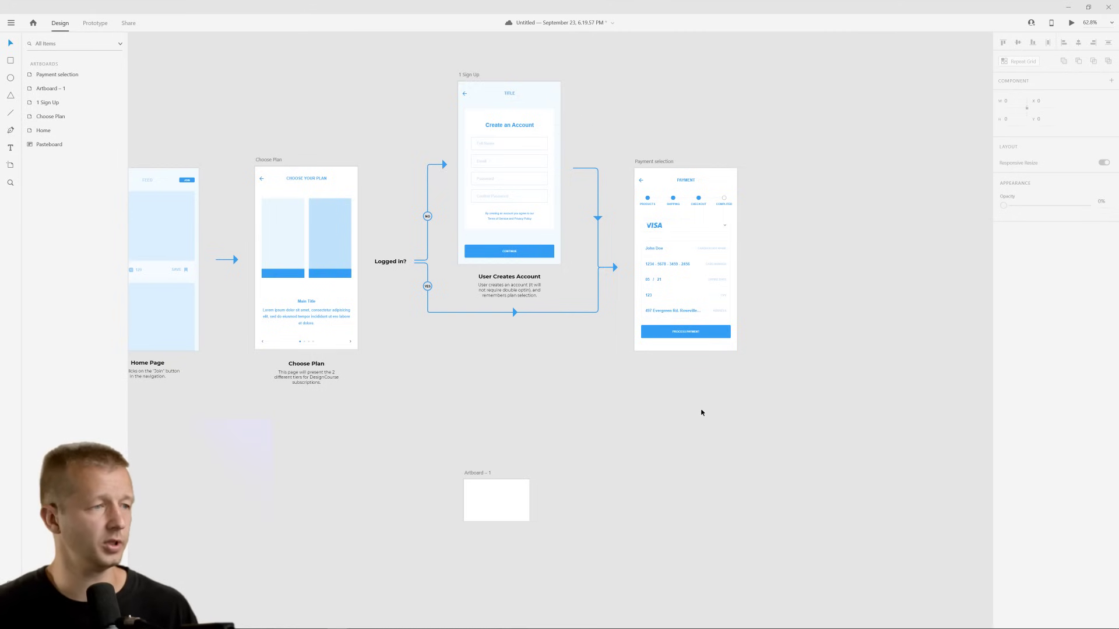
Place the Payment Selection title and description beneath the Payment selection screen
key(ctrl+v)
drag(571, 320, 694, 365)
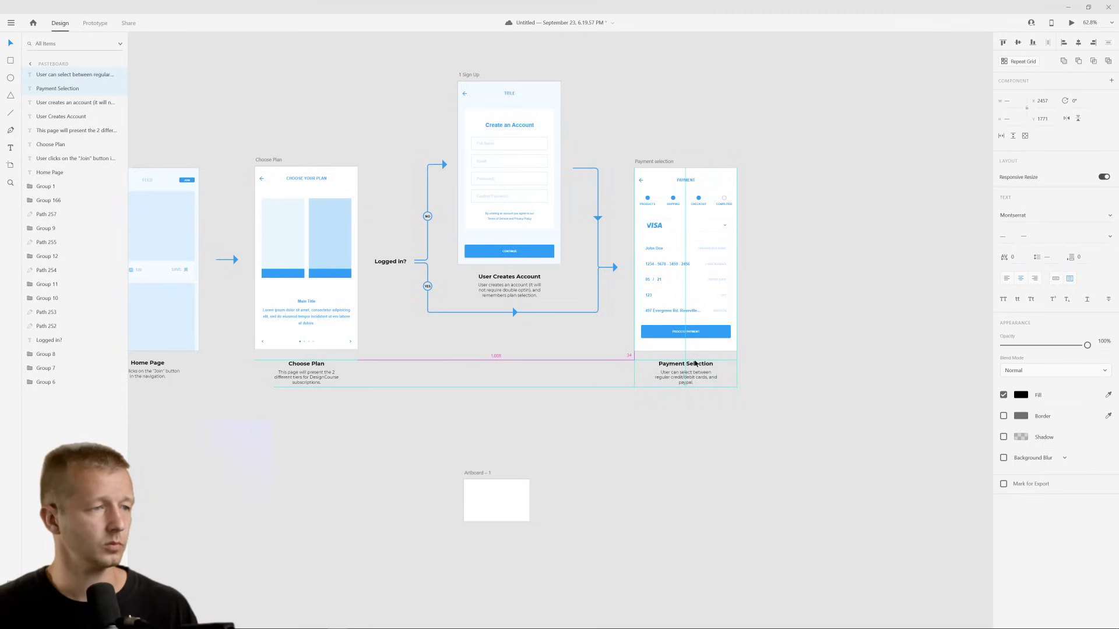
click(757, 337)
scroll(704, 379, up, 5)
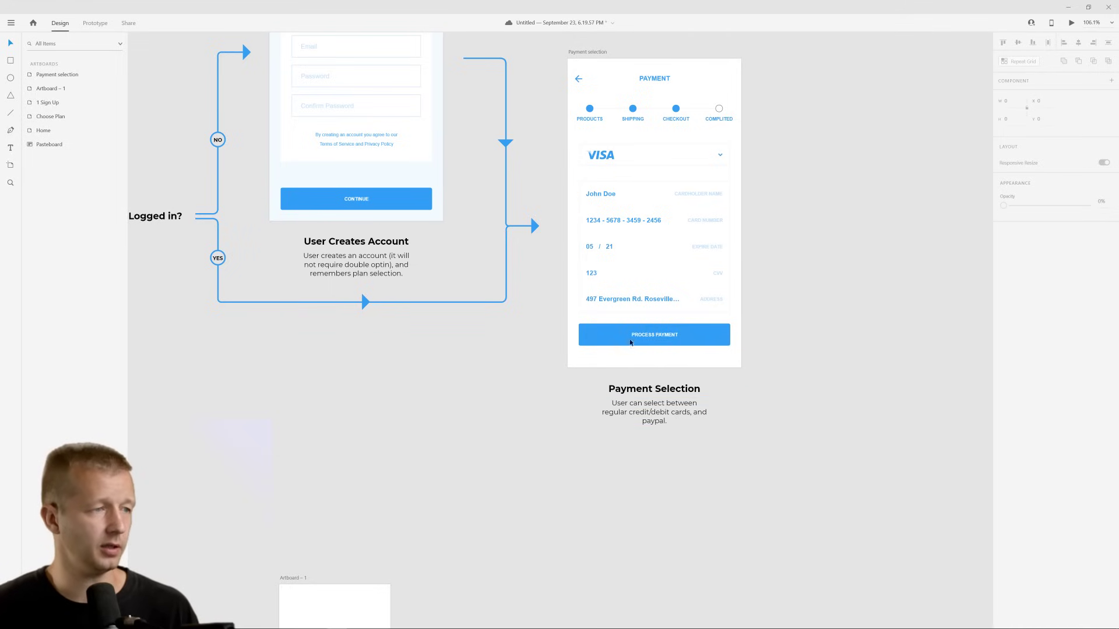
Delete the leftover empty Artboard – 1 and check the 1 Sign Up screen
scroll(786, 389, down, 6)
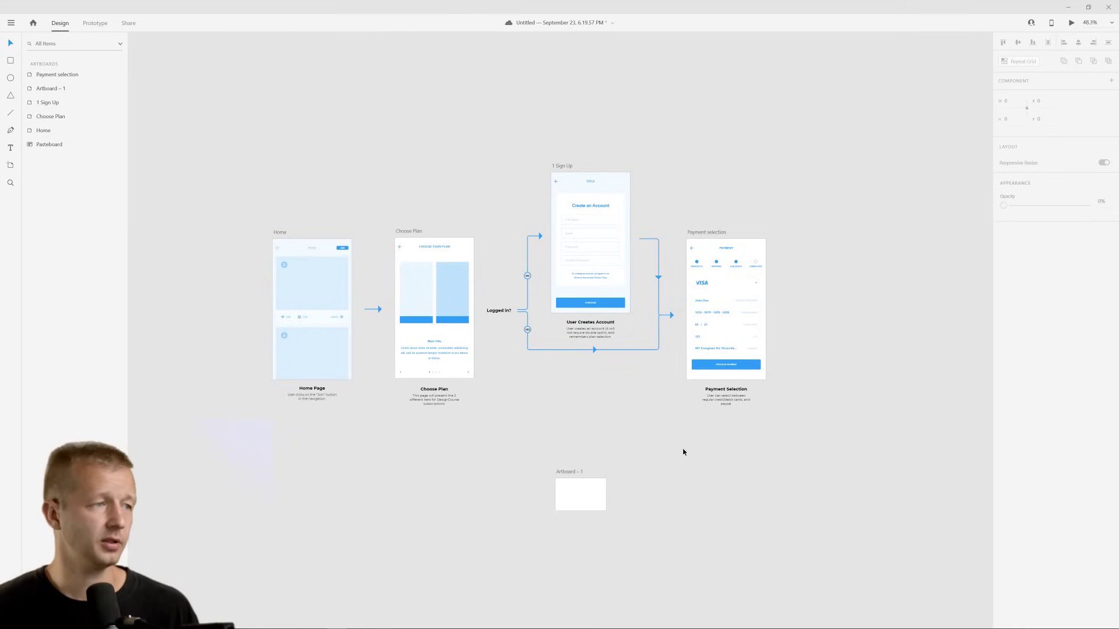
click(574, 472)
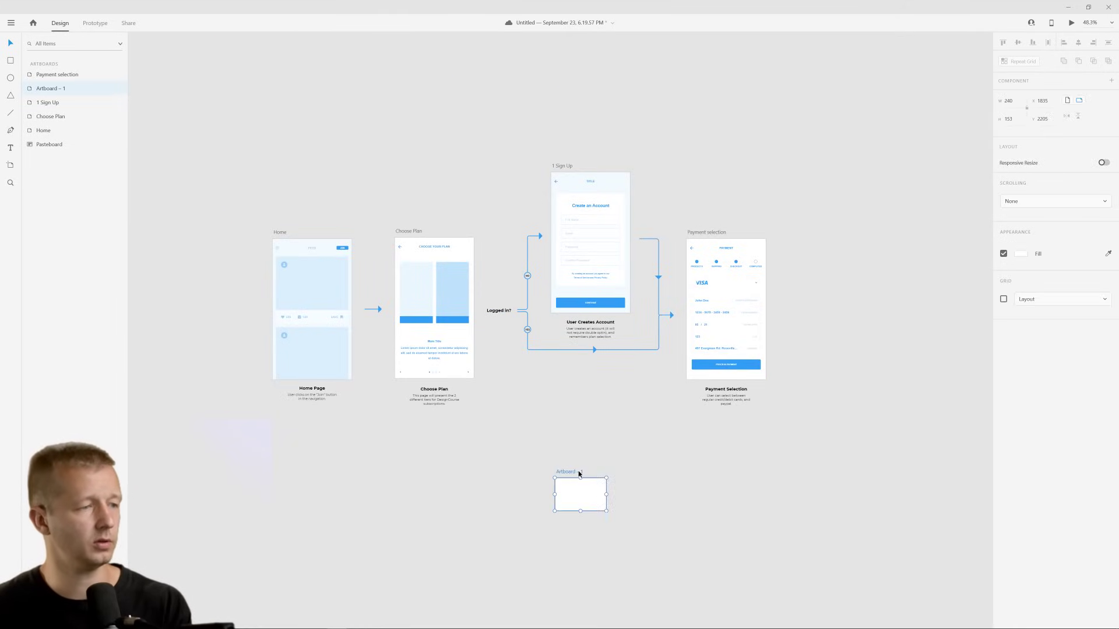
key(Delete)
scroll(571, 420, up, 3)
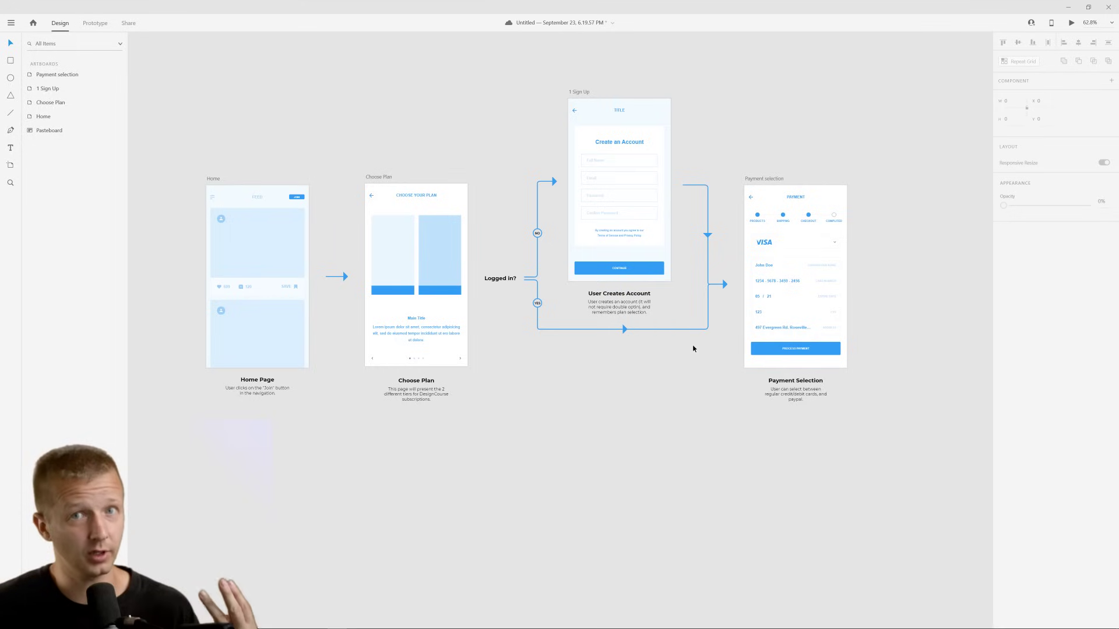
click(578, 91)
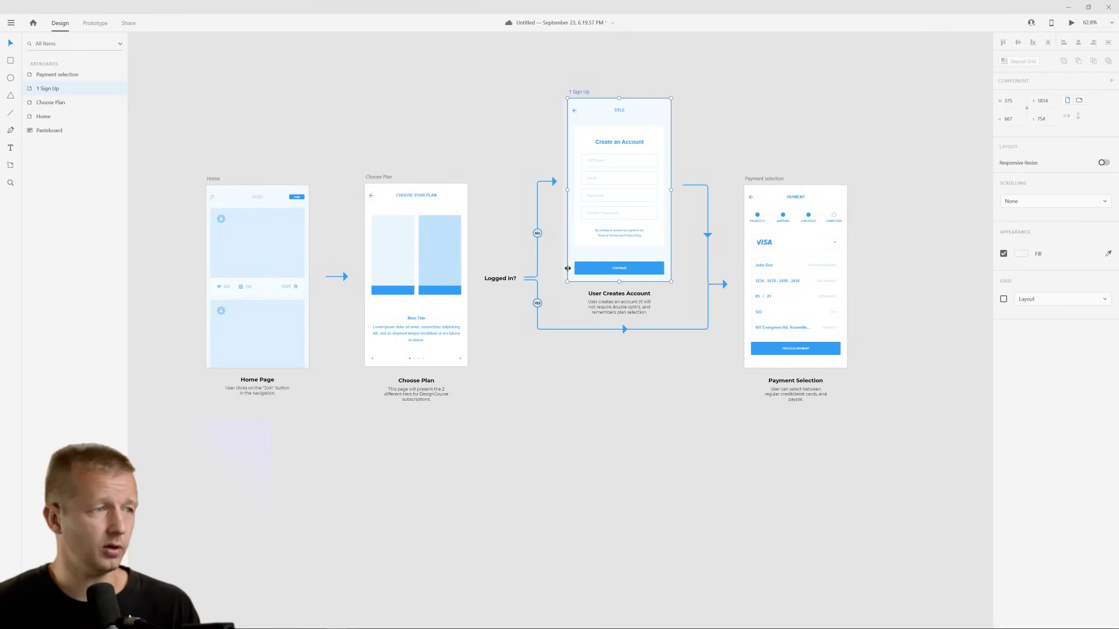
click(624, 387)
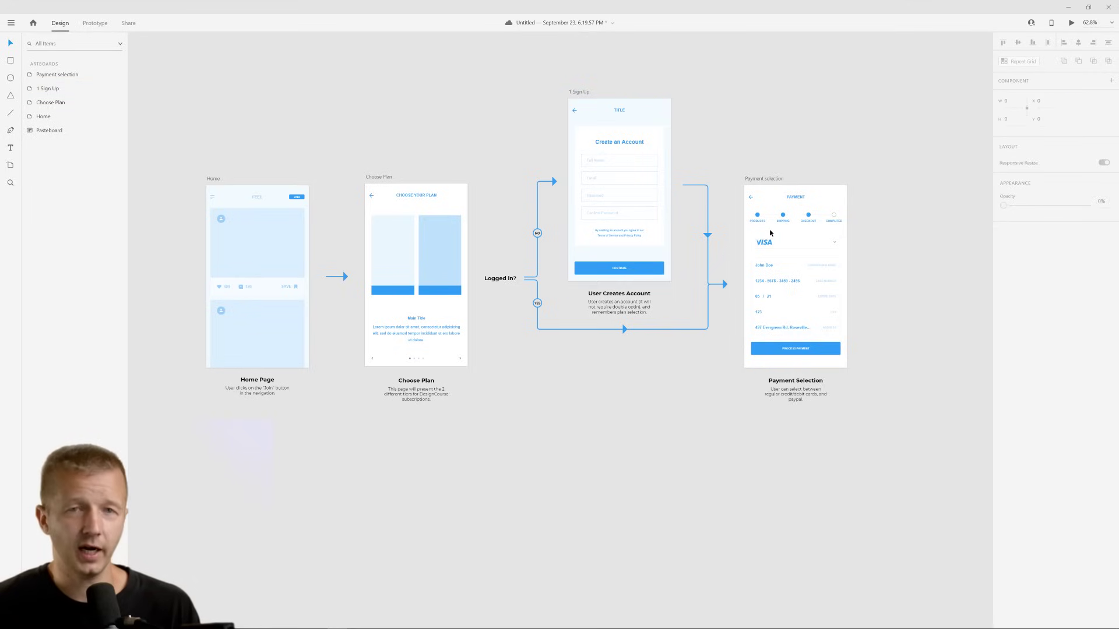
scroll(832, 260, up, 2)
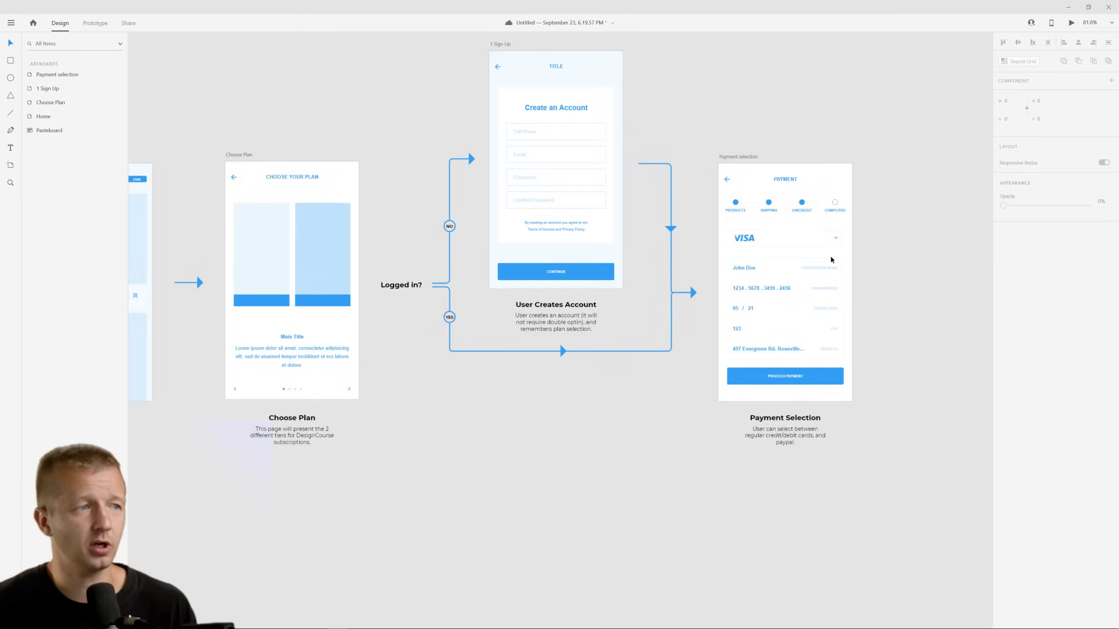
scroll(832, 260, up, 5)
drag(872, 260, 805, 239)
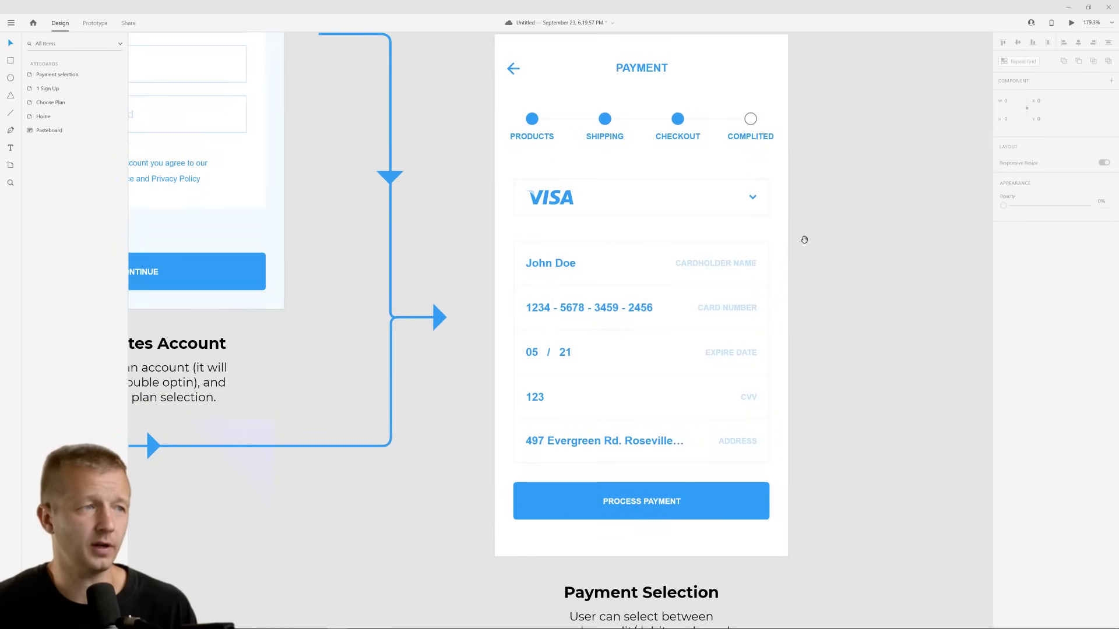
scroll(804, 240, down, 3)
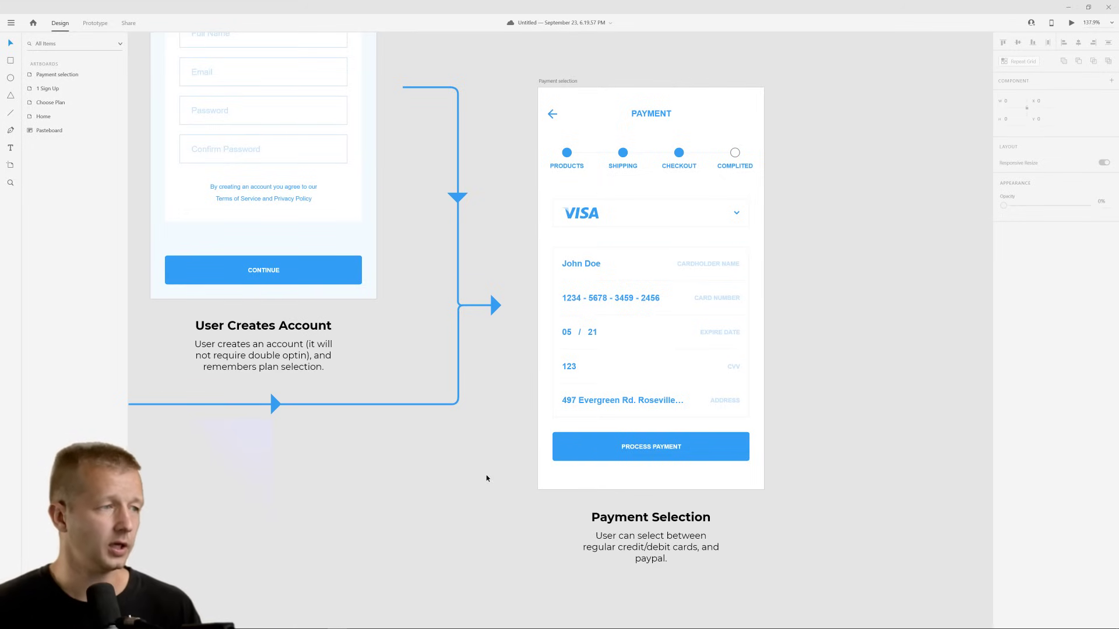
scroll(417, 479, down, 5)
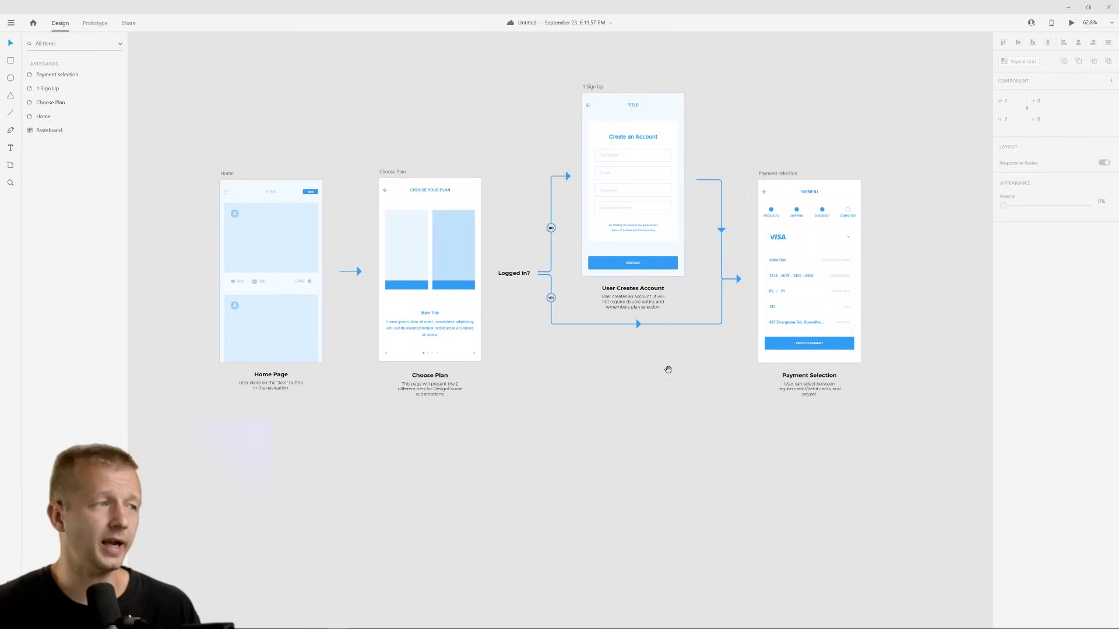
Review the sign-up flow's screens, arrows and captions, then paste the 'Becoming a Member – User Flow' heading
drag(664, 383, 657, 387)
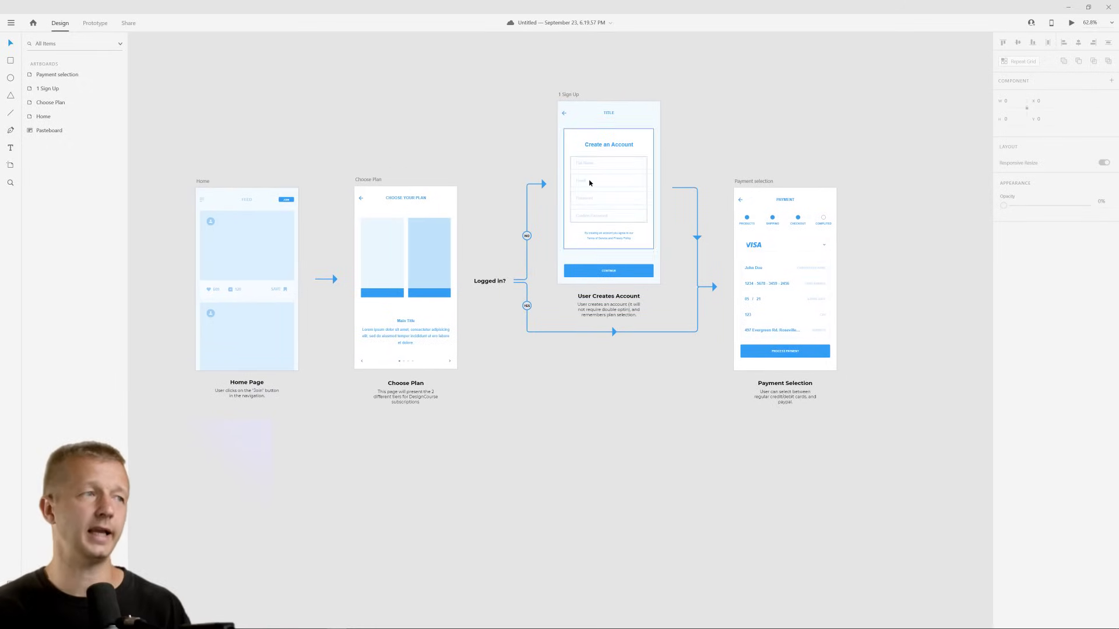
drag(504, 65, 553, 82)
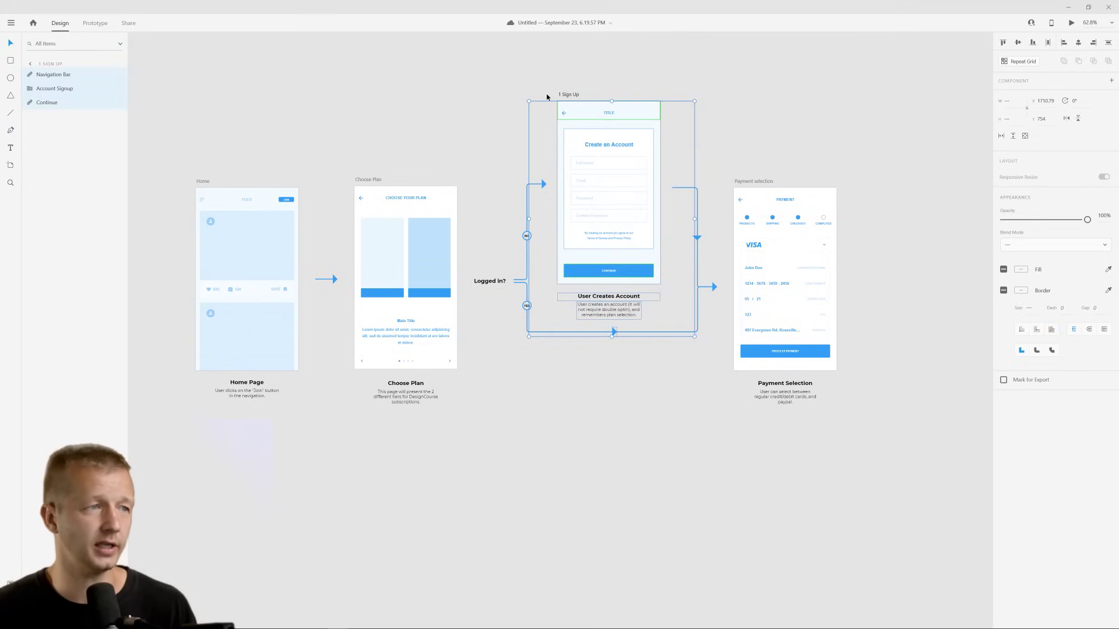
click(550, 95)
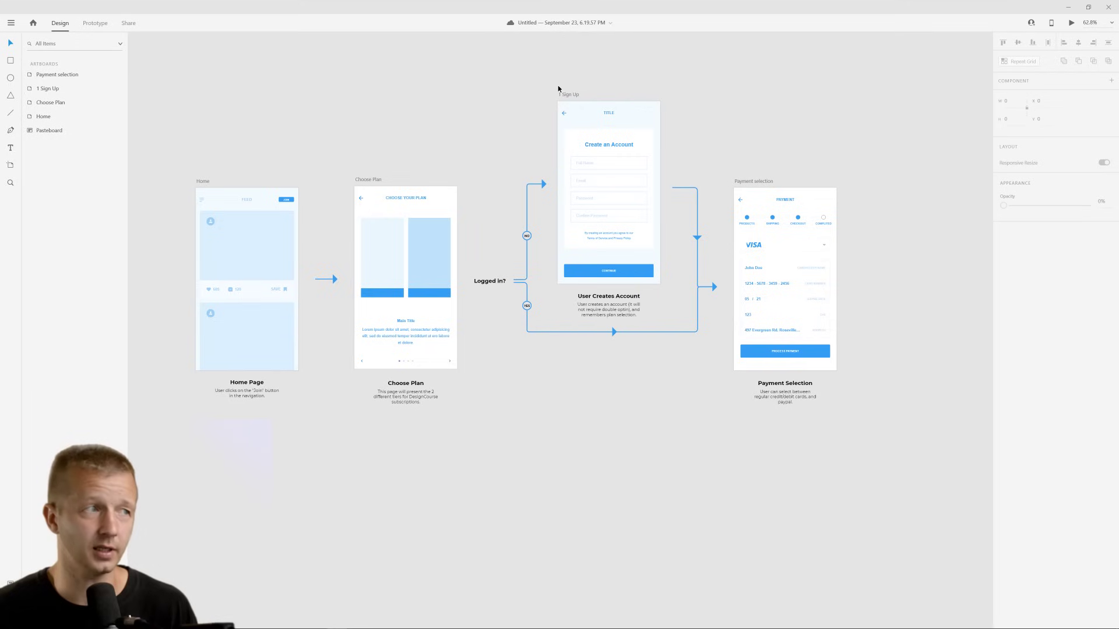
drag(511, 80, 718, 376)
click(717, 377)
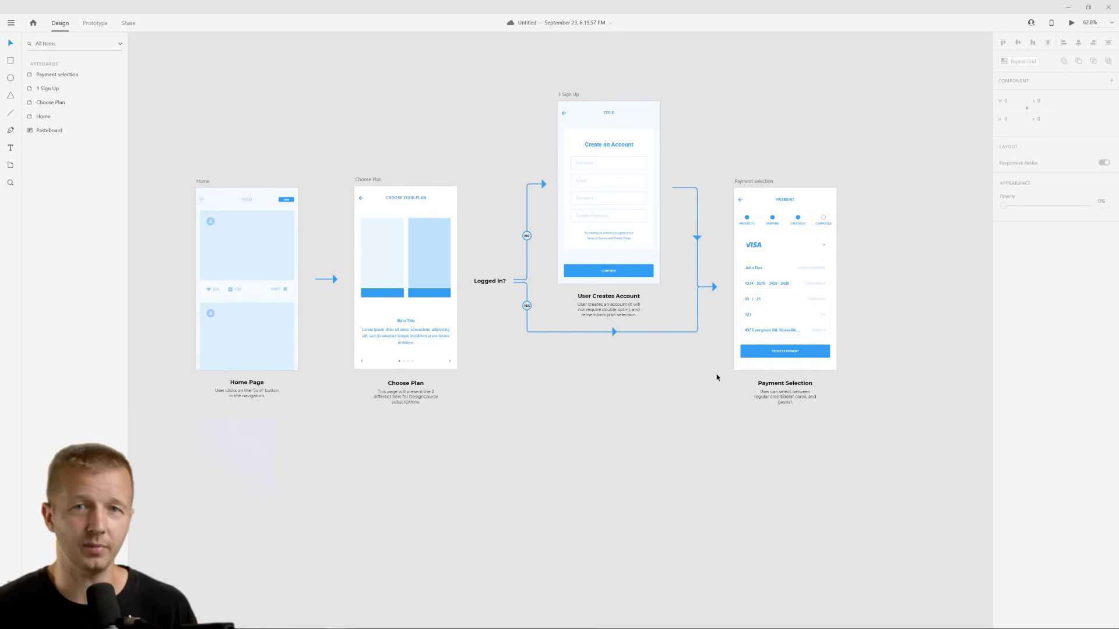
drag(705, 385, 513, 99)
click(556, 92)
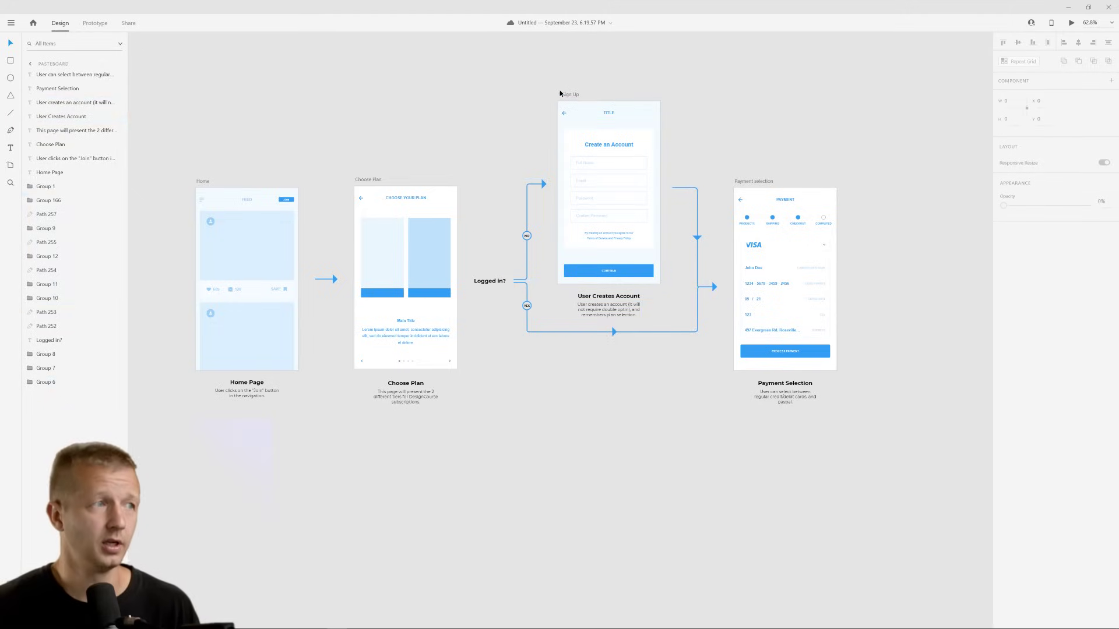
drag(536, 385, 539, 385)
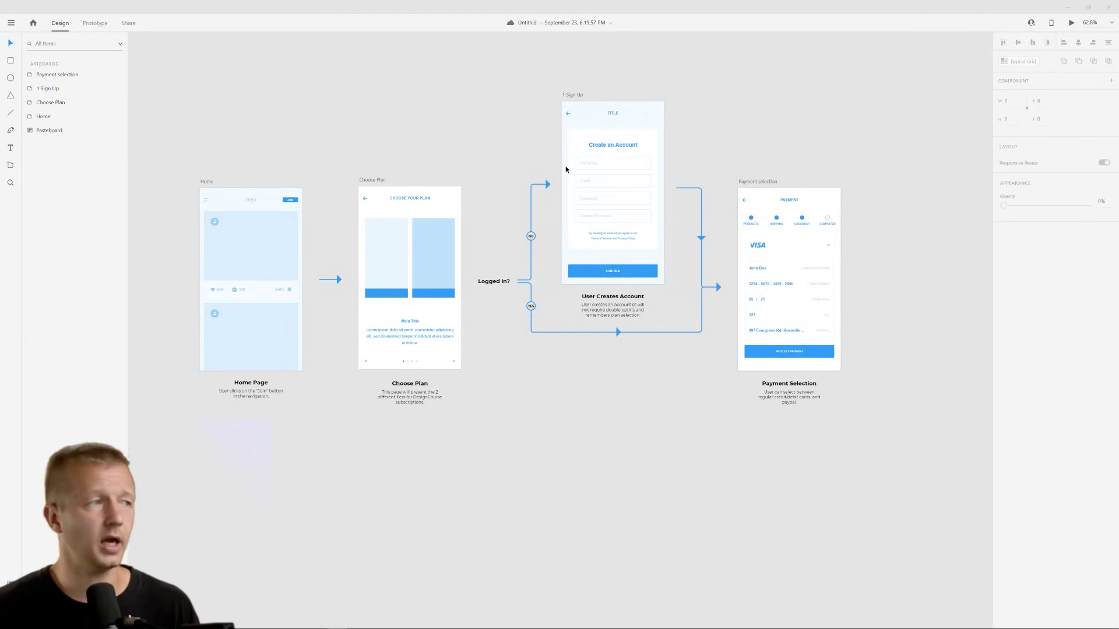
key(ctrl+v)
Move the heading above the Home Page screen, then zoom out to frame the whole flow
drag(510, 324, 220, 106)
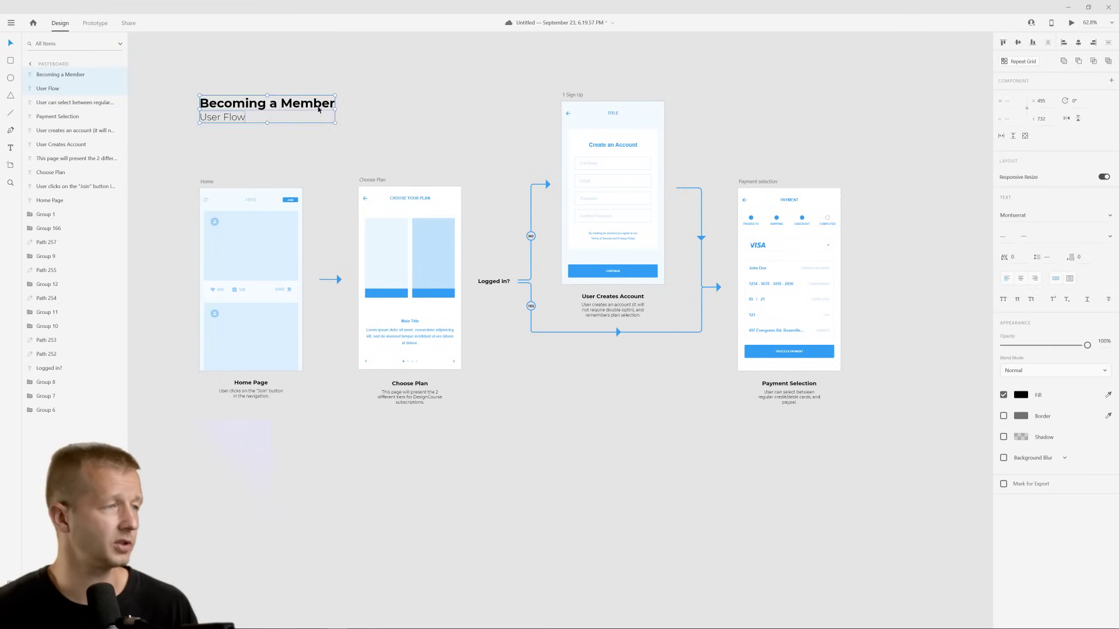
click(457, 112)
scroll(510, 103, down, 2)
drag(509, 103, 548, 154)
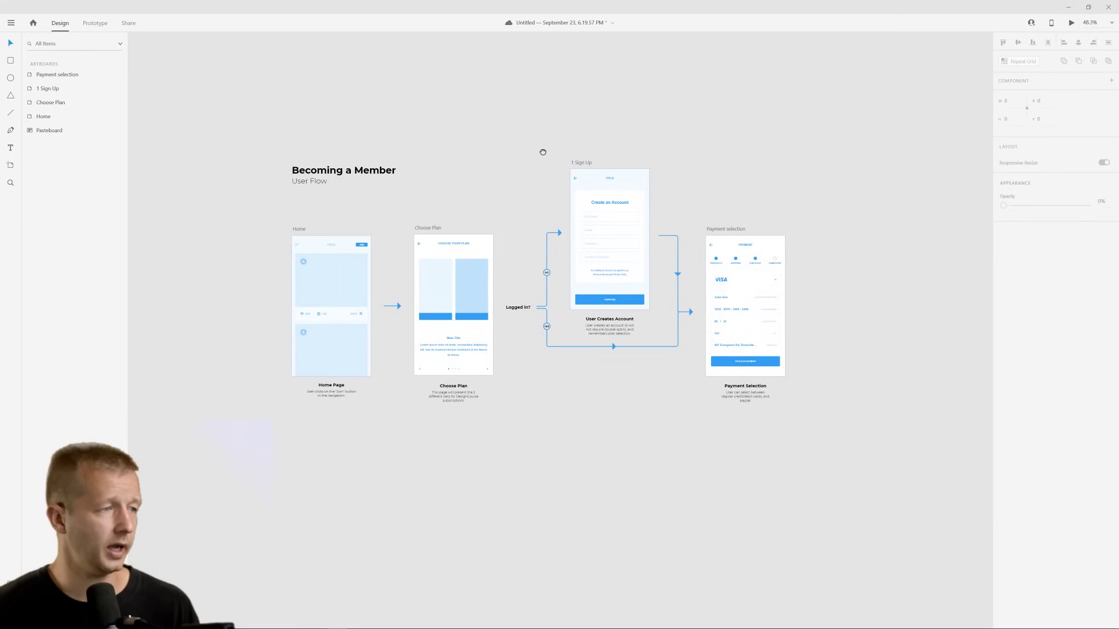